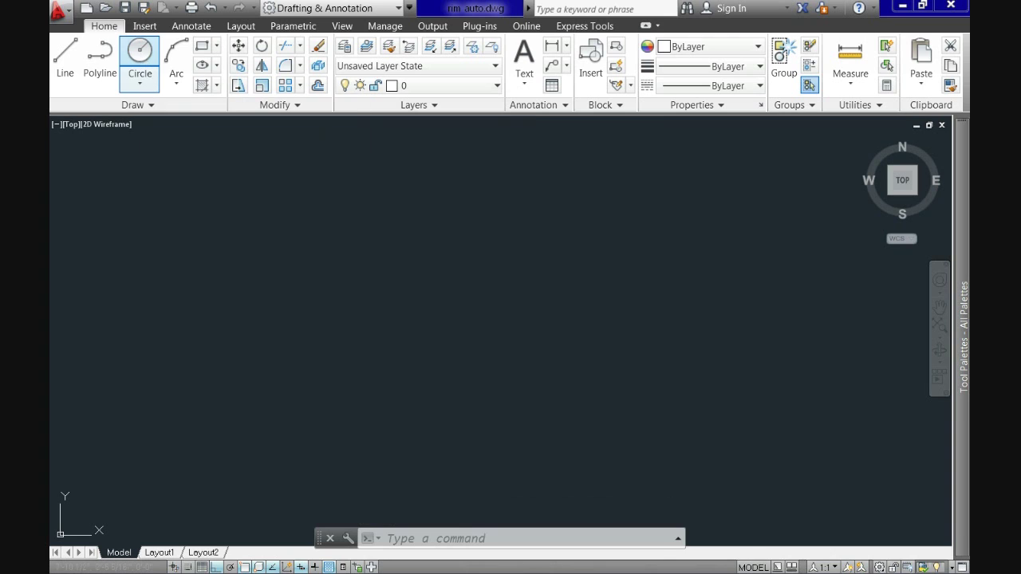
# - Draw a circle of radius 2 at the hub centre
pyautogui.click(142, 58)
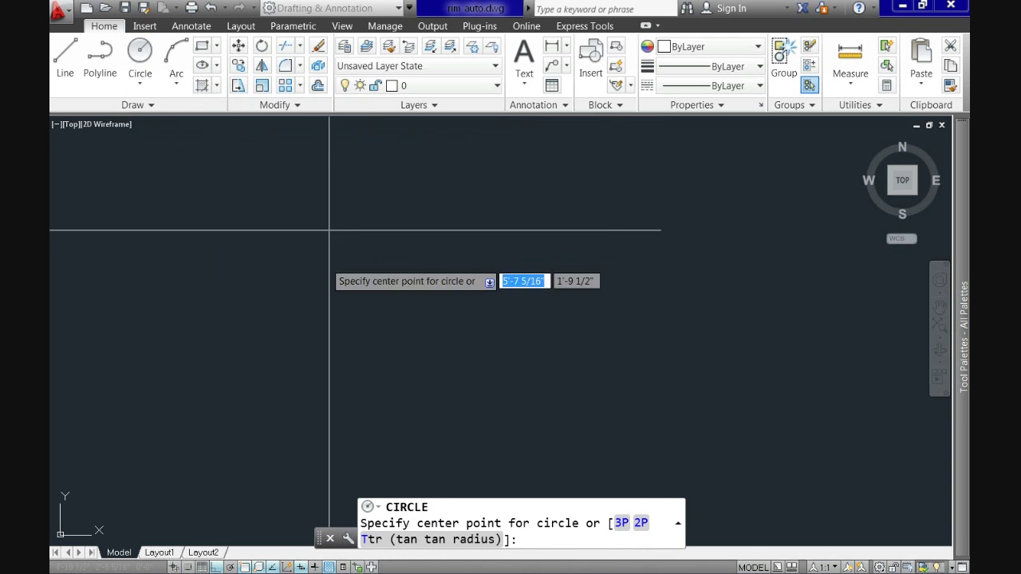
pyautogui.click(430, 323)
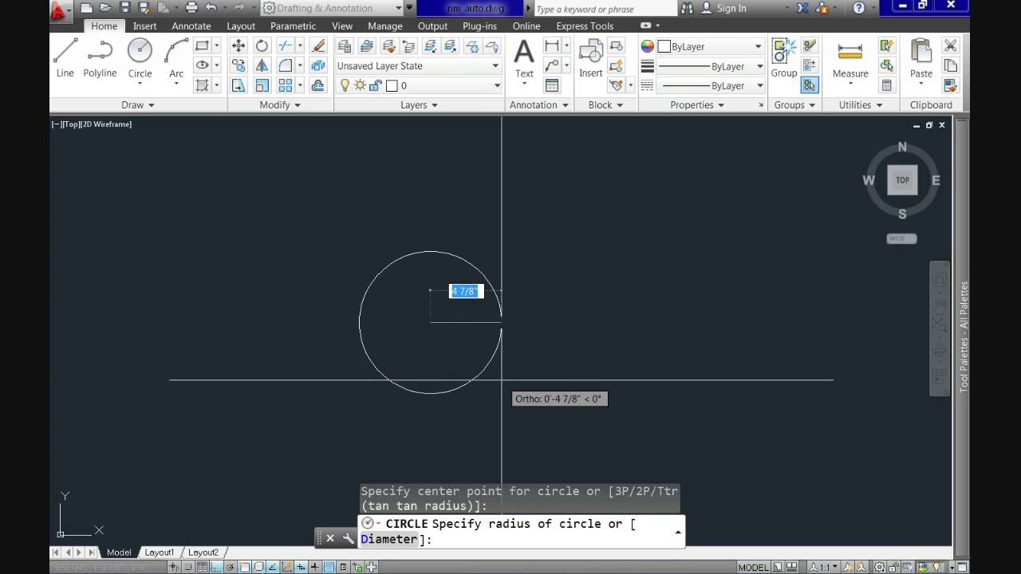
pyautogui.write('2')
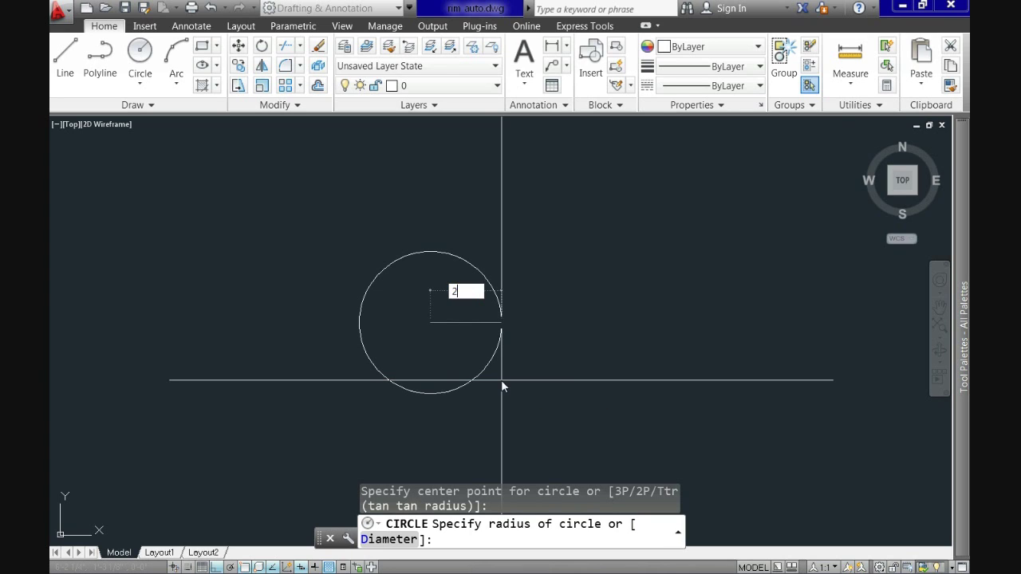
pyautogui.press('Return')
pyautogui.scroll(2, 502, 377)
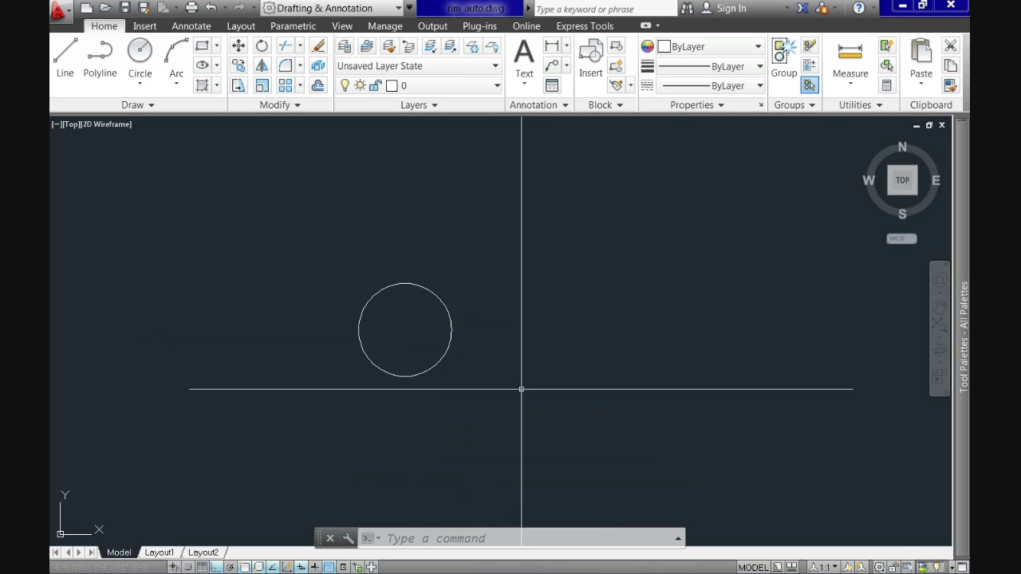
# - Add a concentric circle of radius 9 on the same centre
pyautogui.press('Return')
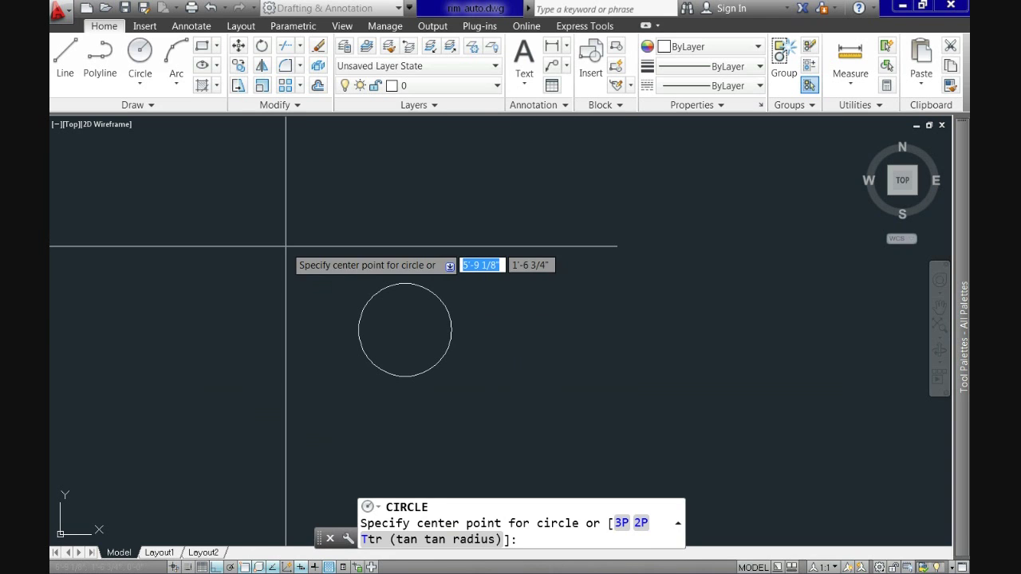
pyautogui.click(404, 329)
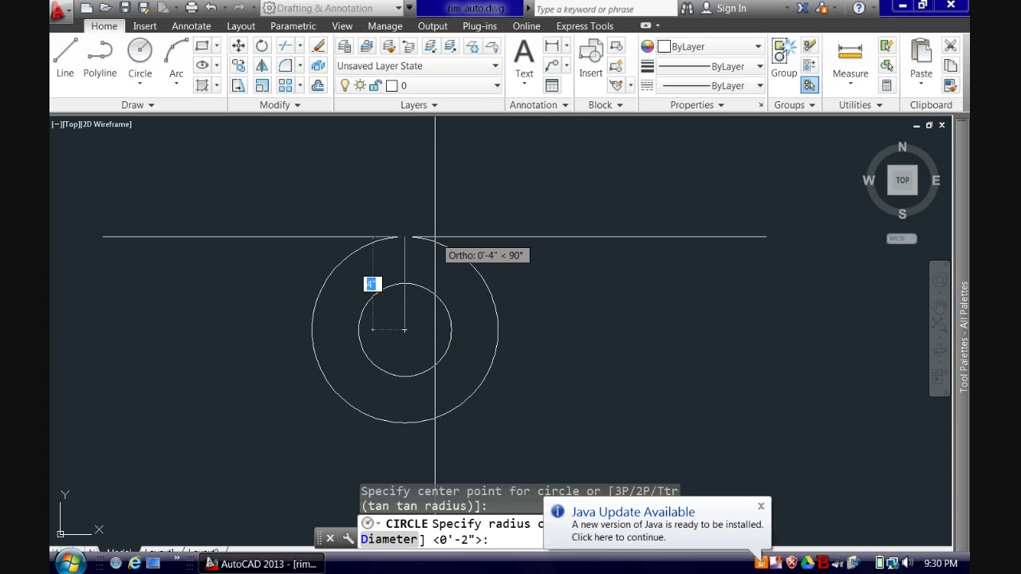
pyautogui.write('9')
pyautogui.press('Return')
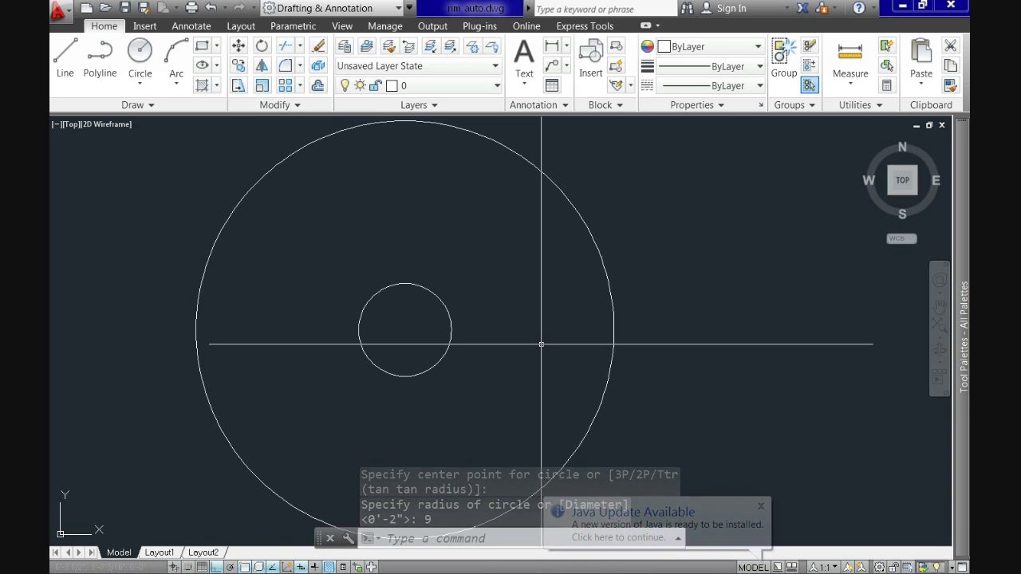
pyautogui.write('l')
pyautogui.press('Return')
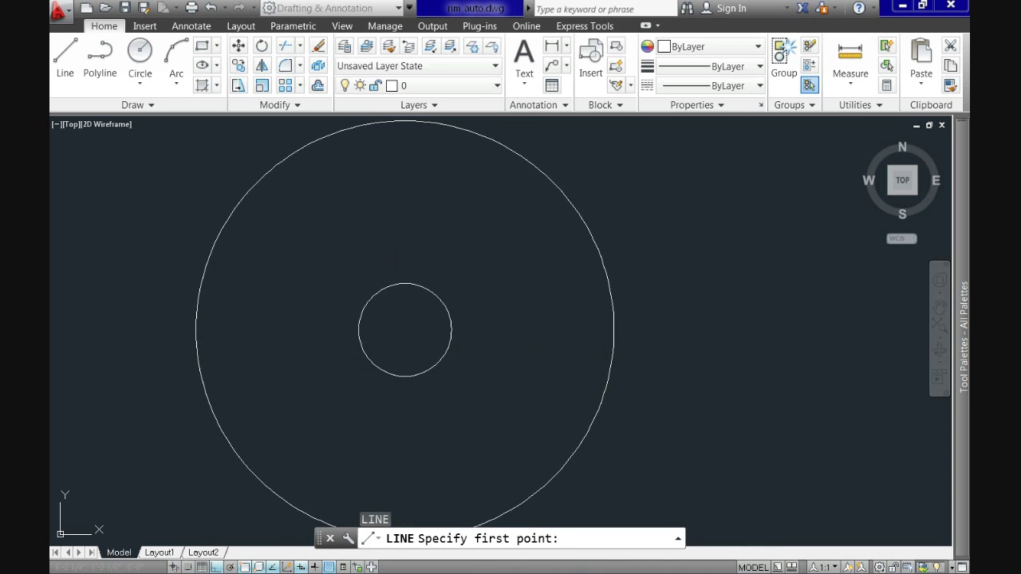
# - Draw a horizontal line from the small circle's centre out past the outer circle
pyautogui.click(405, 330)
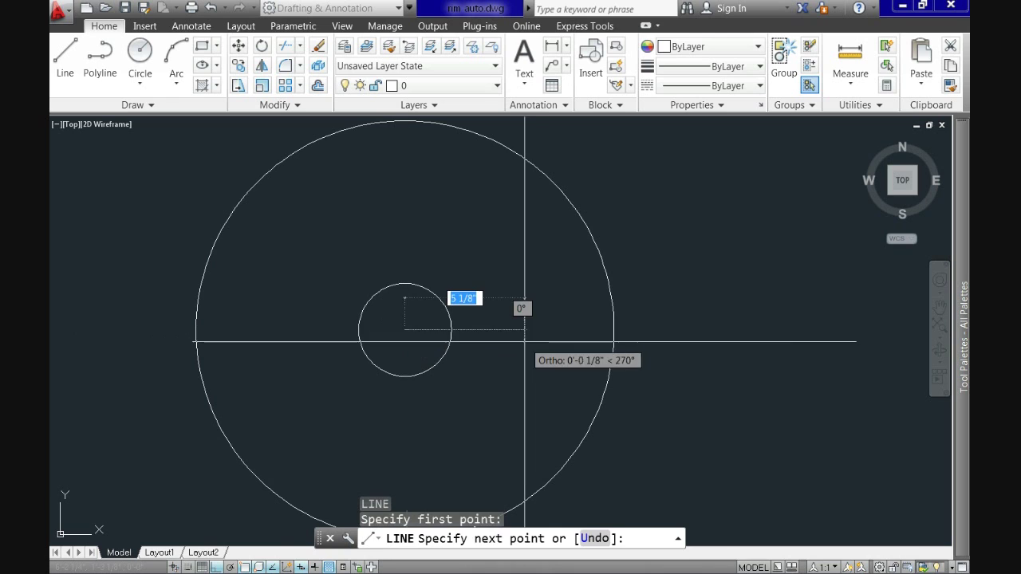
pyautogui.click(657, 330)
pyautogui.press('Return')
# - Rotate the line 15° about the small circle's centre
pyautogui.write('ro')
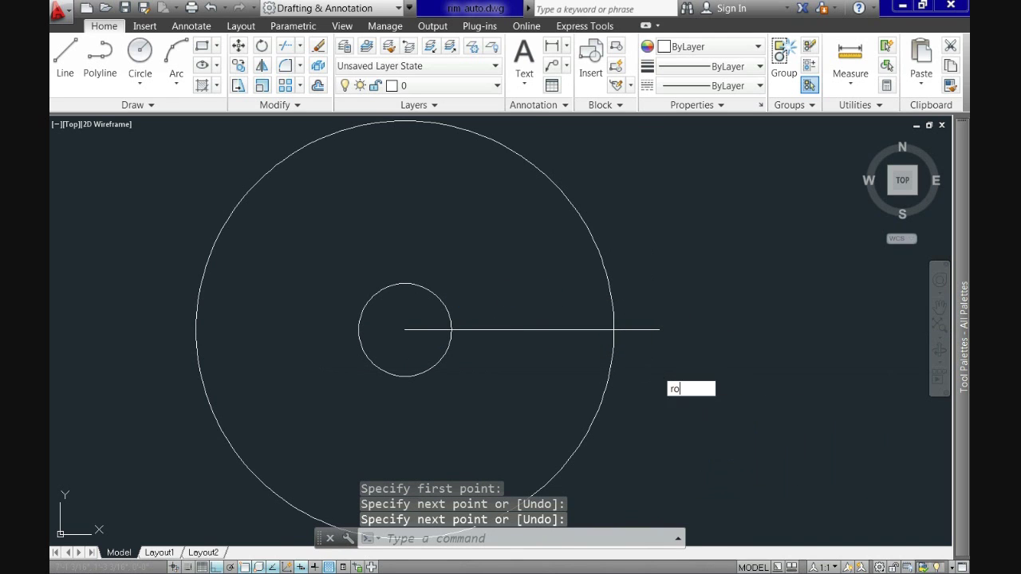
pyautogui.press('Return')
pyautogui.click(657, 369)
pyautogui.click(533, 339)
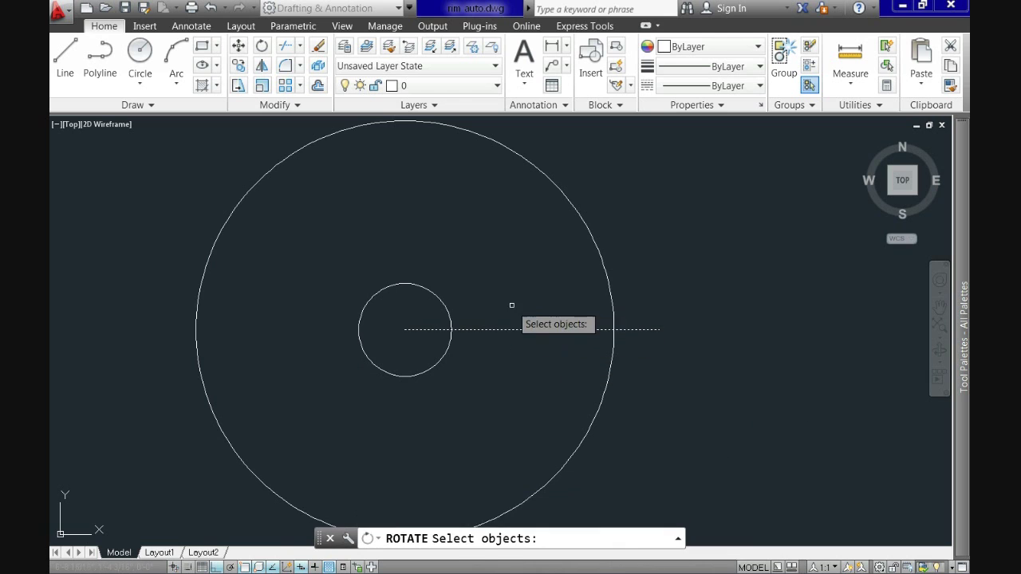
pyautogui.press('Return')
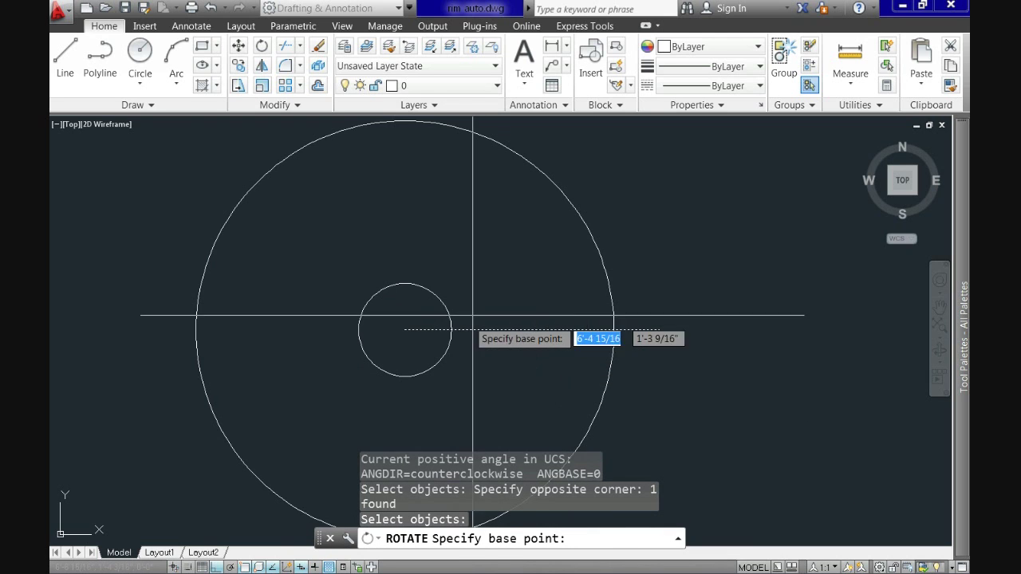
pyautogui.click(405, 329)
pyautogui.write('11')
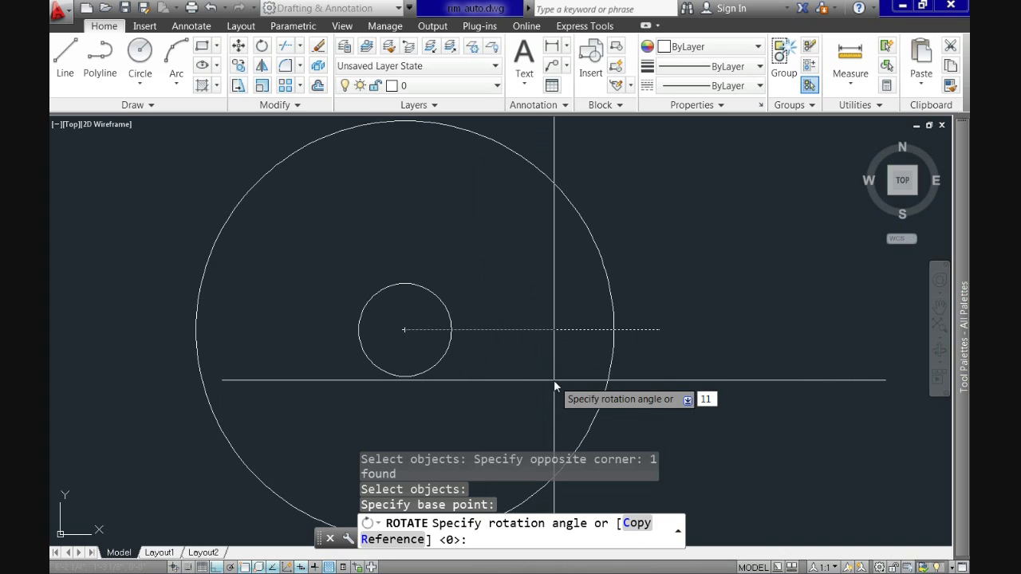
pyautogui.press('BackSpace')
pyautogui.write('5')
pyautogui.press('Return')
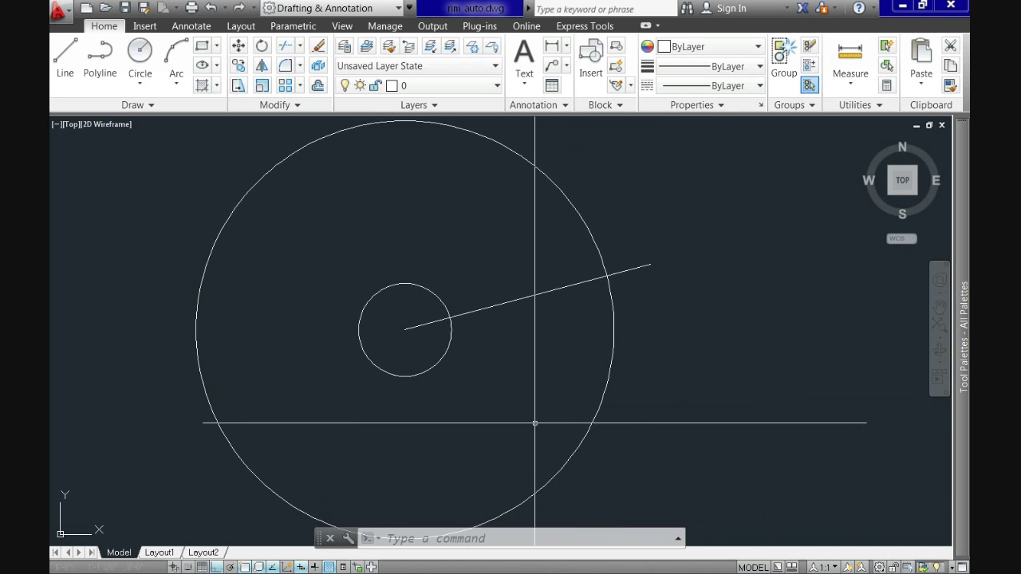
# - Move the tilted line up by a 0,0.5 displacement
pyautogui.write('m')
pyautogui.press('Return')
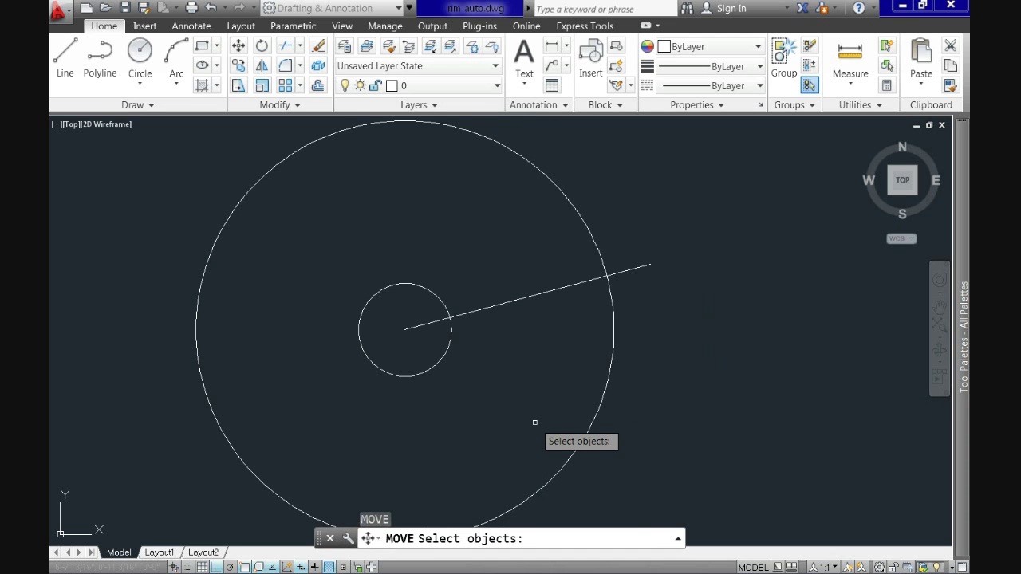
pyautogui.click(516, 332)
pyautogui.click(481, 271)
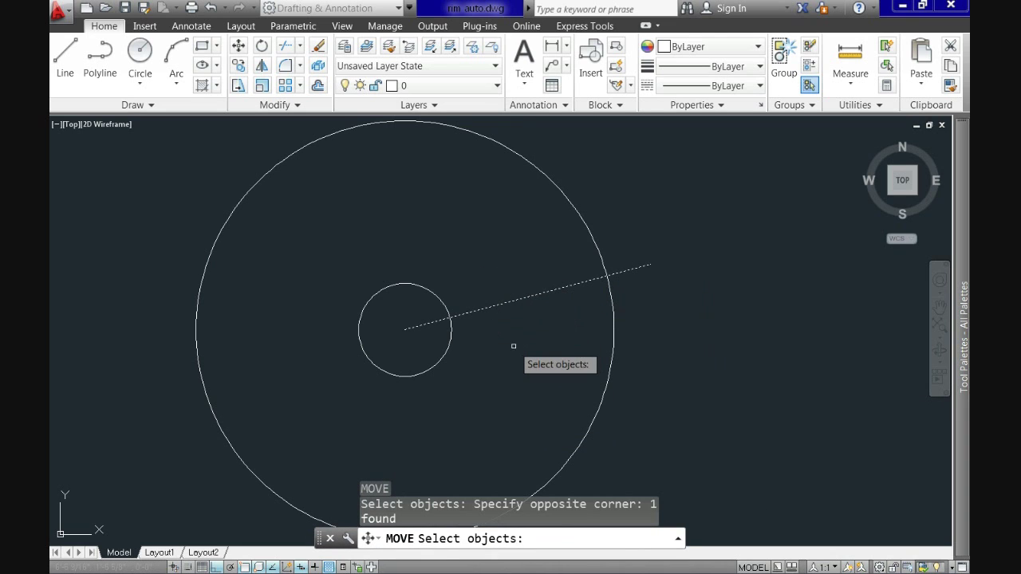
pyautogui.press('Return')
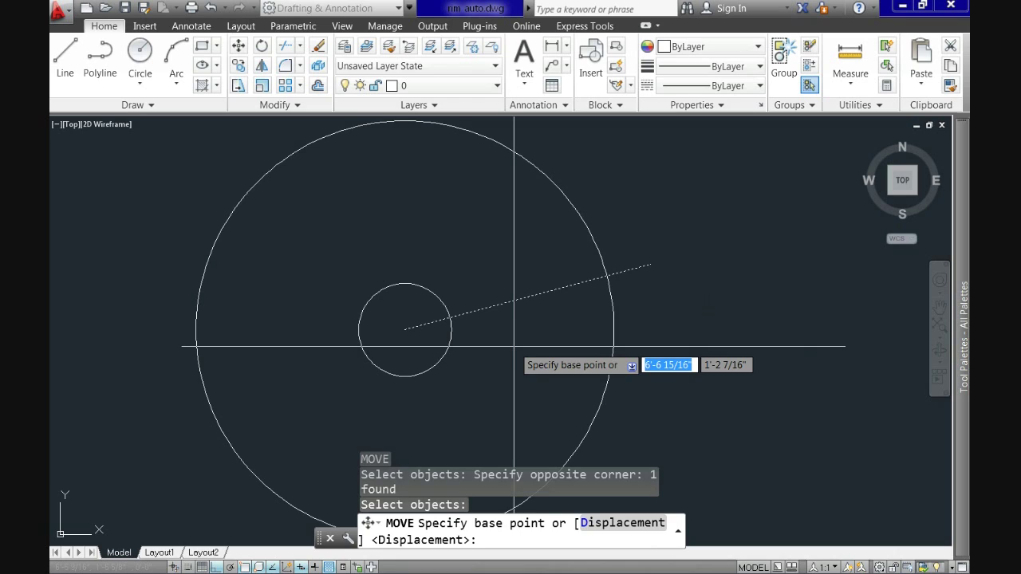
pyautogui.press('Return')
pyautogui.write('0')
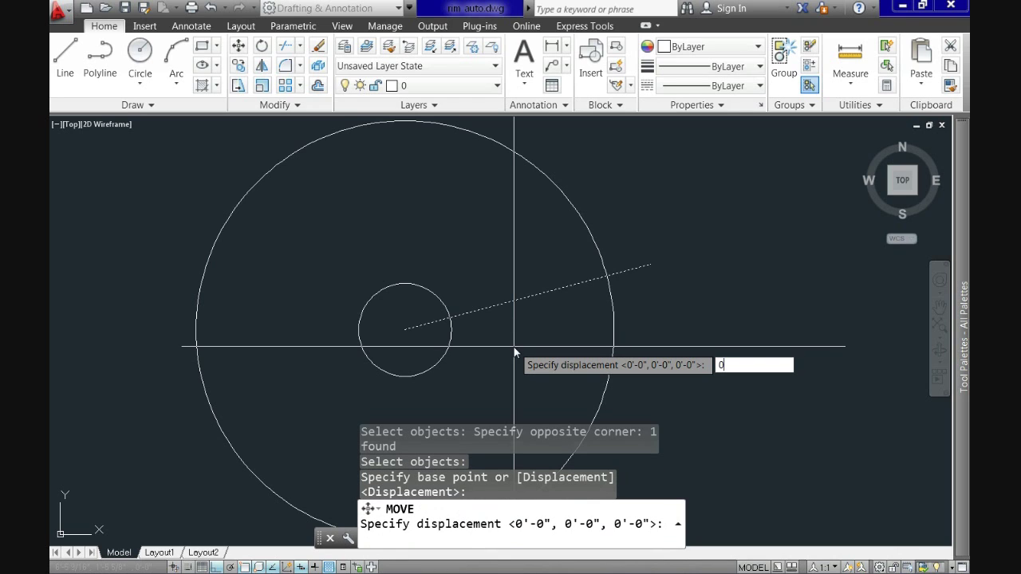
pyautogui.write(',')
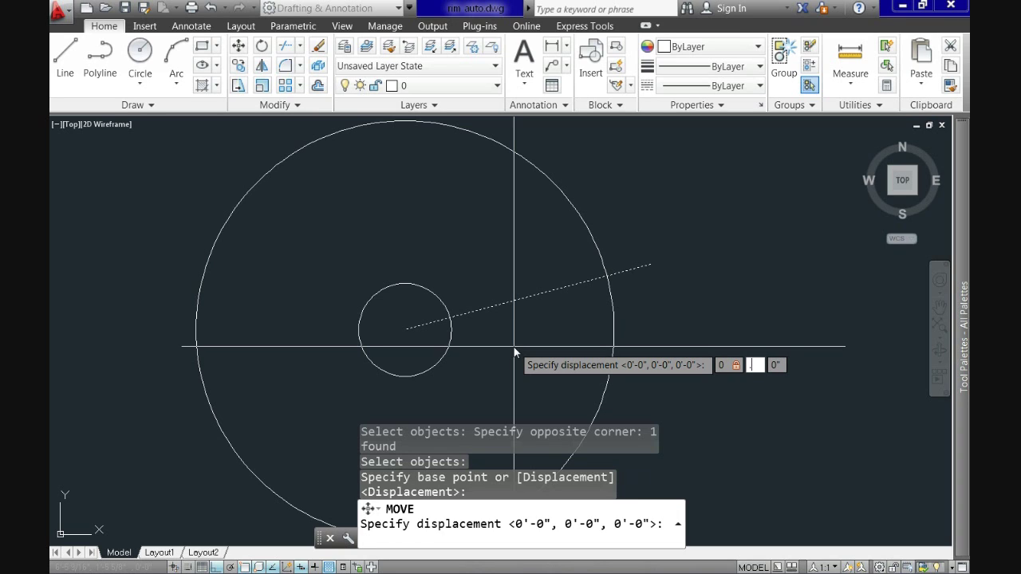
pyautogui.press('Return')
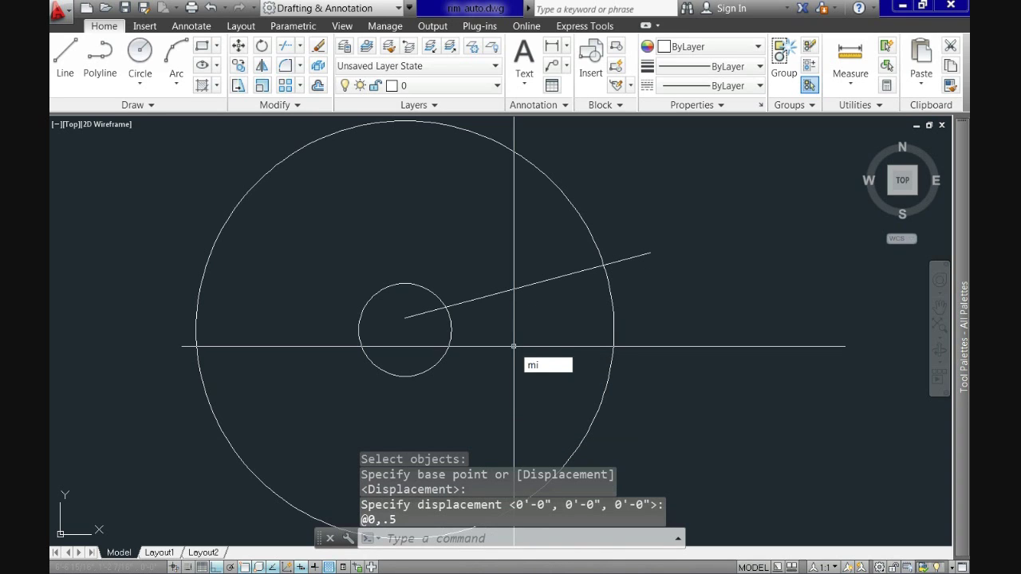
pyautogui.write('mi')
pyautogui.press('Return')
# - Mirror the tilted line about a horizontal axis through the centre, keeping the original
pyautogui.click(534, 321)
pyautogui.click(494, 241)
pyautogui.press('Return')
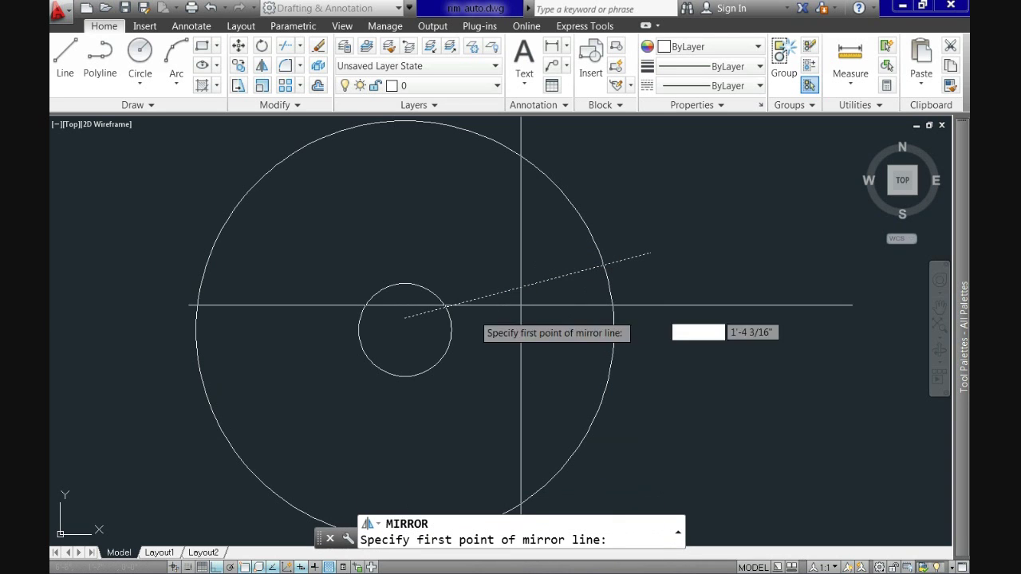
pyautogui.click(405, 329)
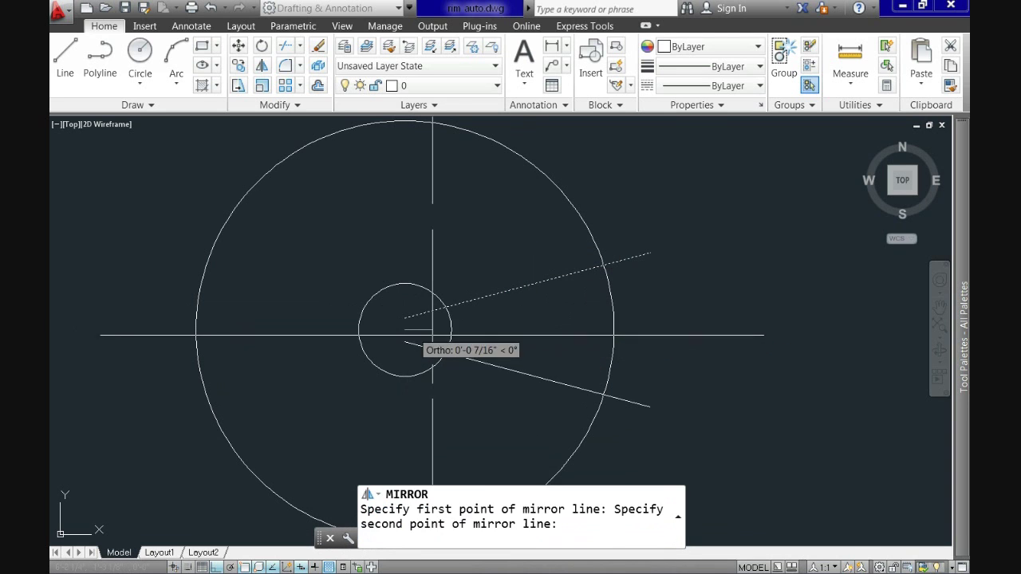
pyautogui.click(532, 334)
pyautogui.press('Return')
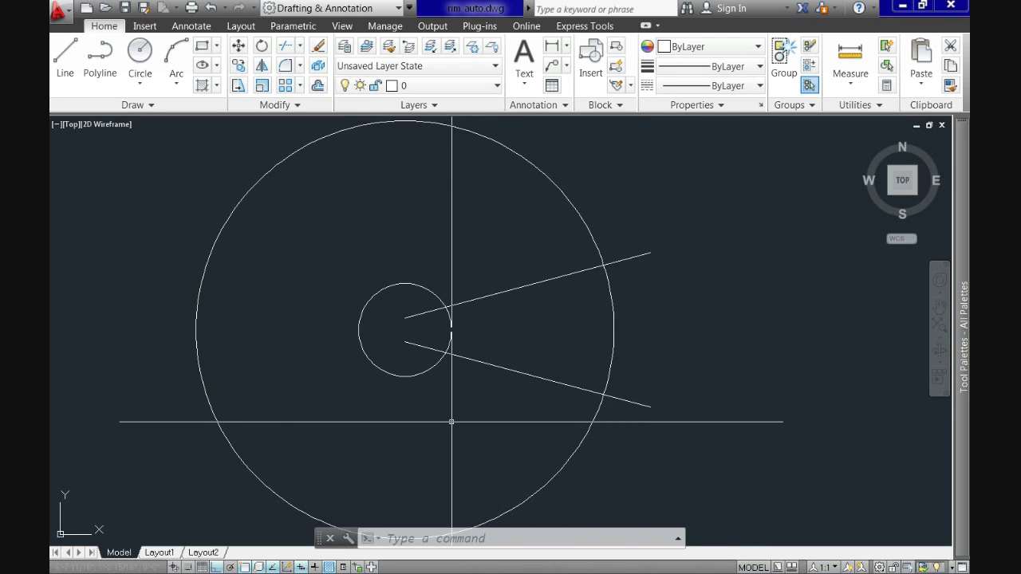
# - Draw a vertical line down from the small circle's right edge
pyautogui.press('Return')
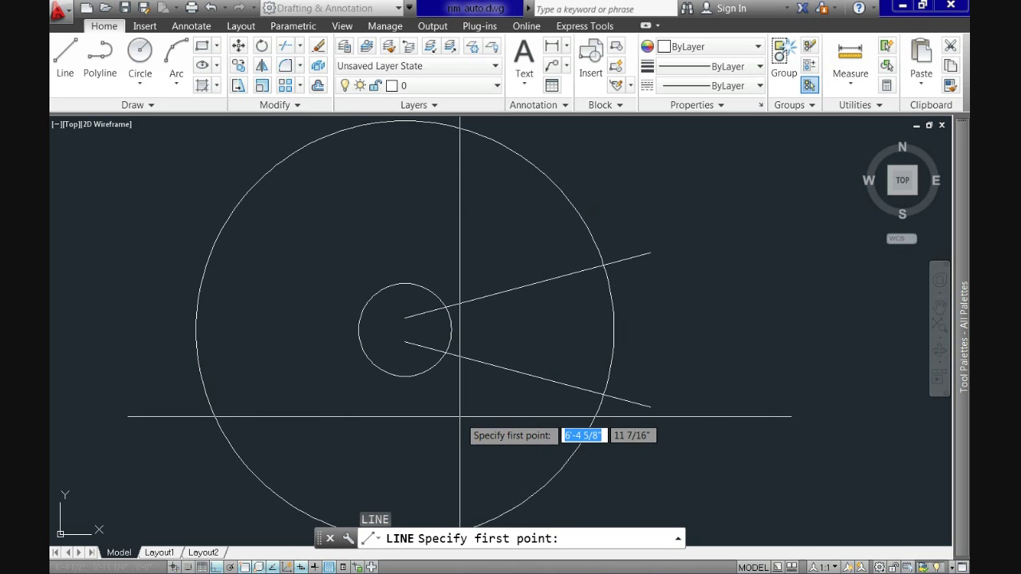
pyautogui.click(451, 329)
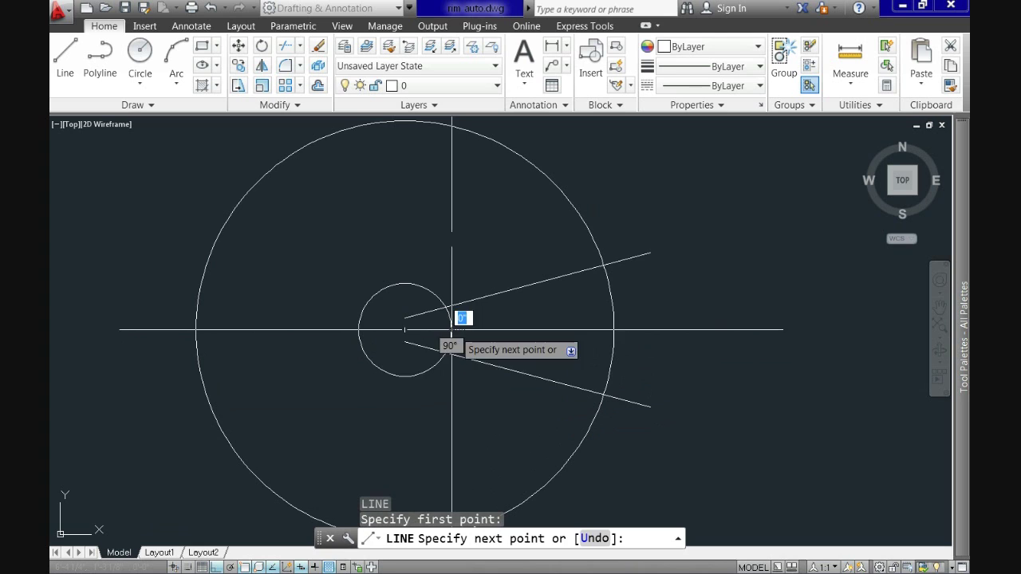
pyautogui.click(459, 421)
pyautogui.press('Return')
# - Move the vertical line up so it crosses both slanted lines
pyautogui.write('m')
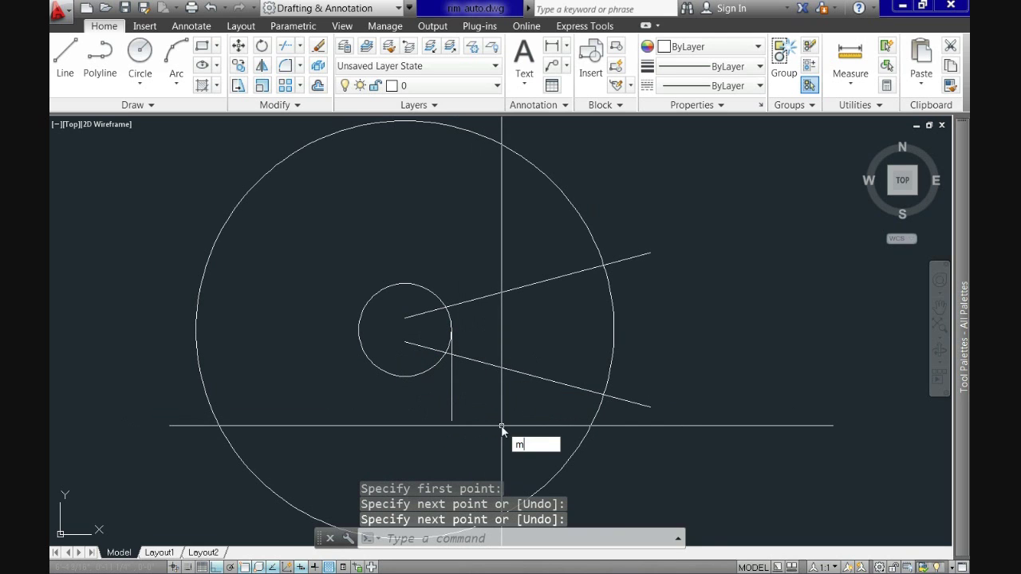
pyautogui.press('Return')
pyautogui.click(493, 419)
pyautogui.click(431, 393)
pyautogui.press('Return')
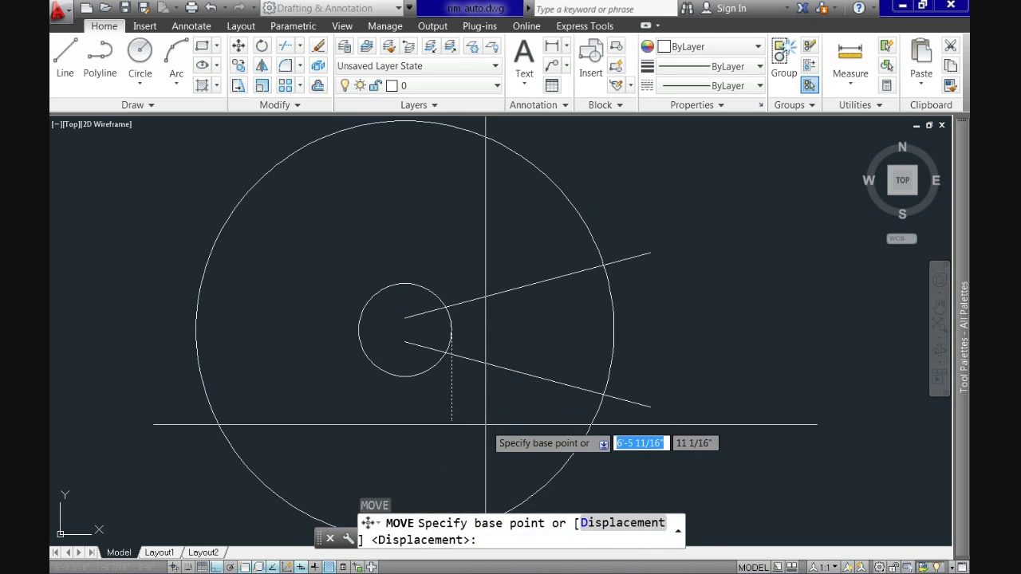
pyautogui.click(489, 428)
pyautogui.click(488, 392)
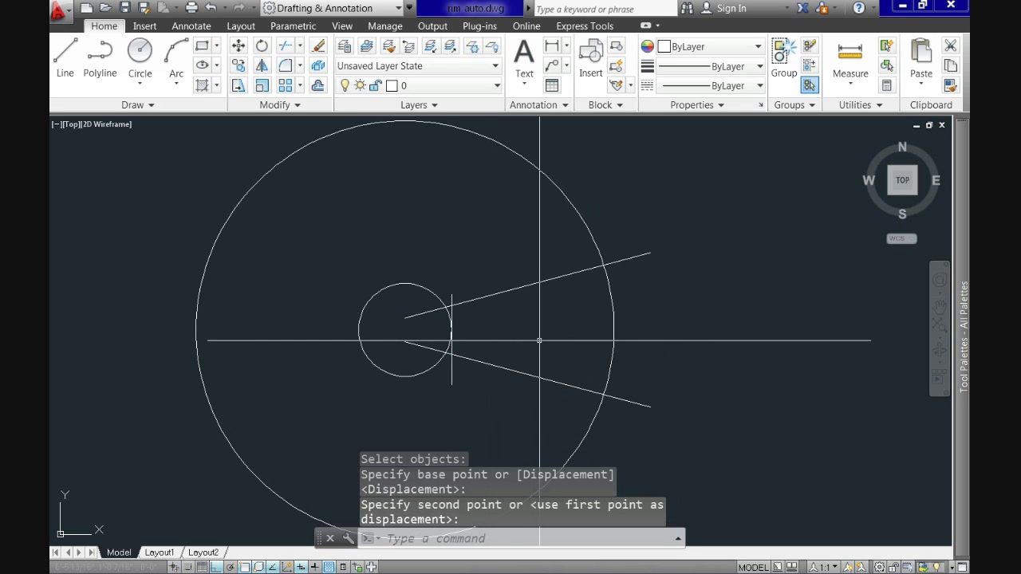
pyautogui.write('l')
pyautogui.press('Return')
pyautogui.press('Escape')
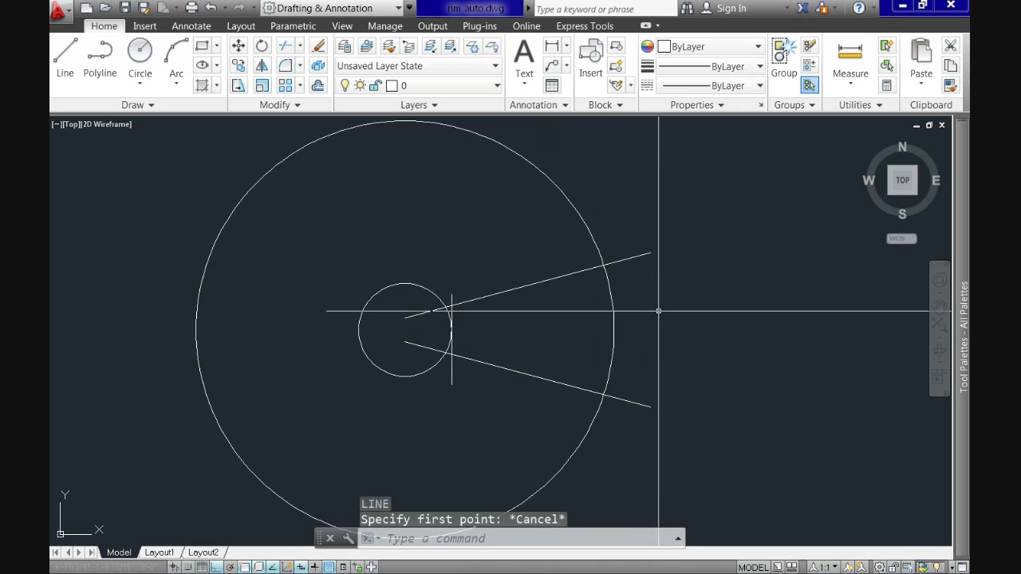
# - Offset the large circle 0.25 outward
pyautogui.write('o')
pyautogui.press('Return')
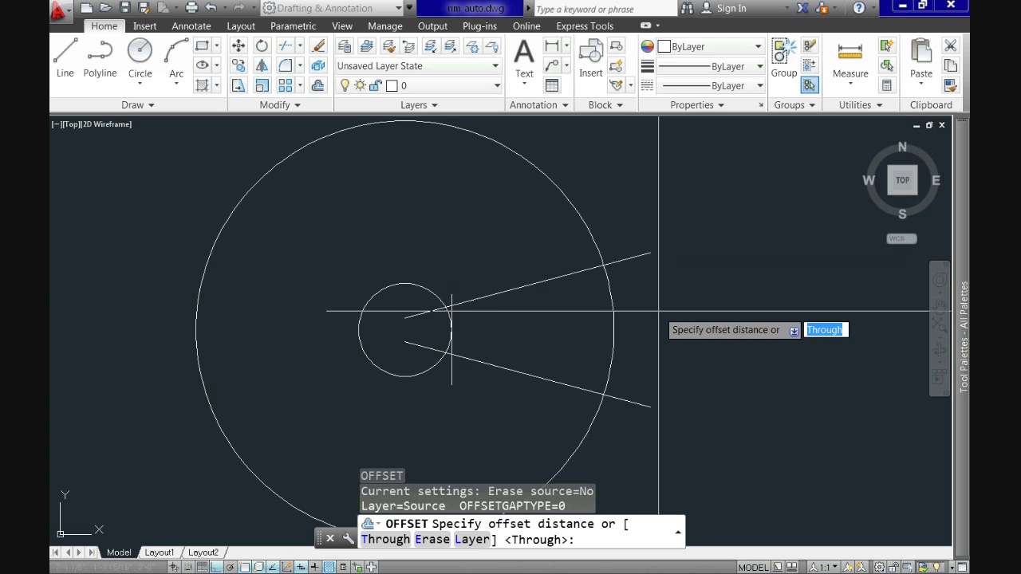
pyautogui.write('25')
pyautogui.press('Return')
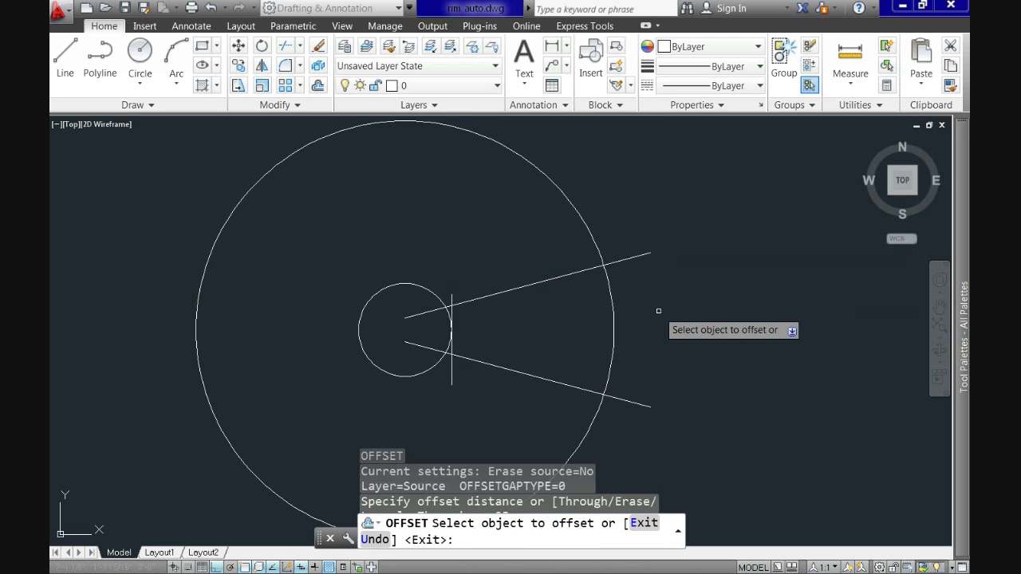
pyautogui.click(613, 312)
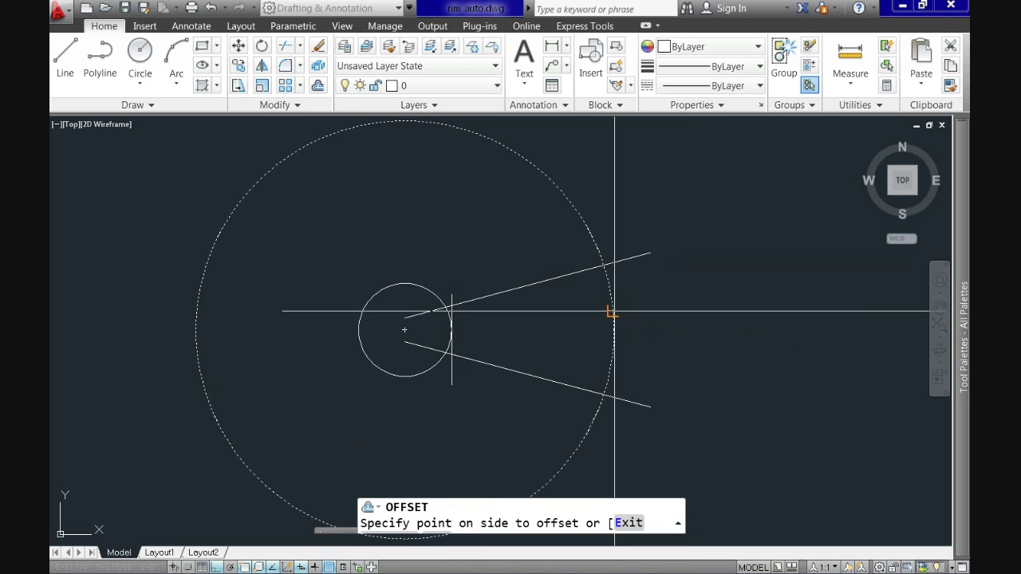
pyautogui.click(646, 315)
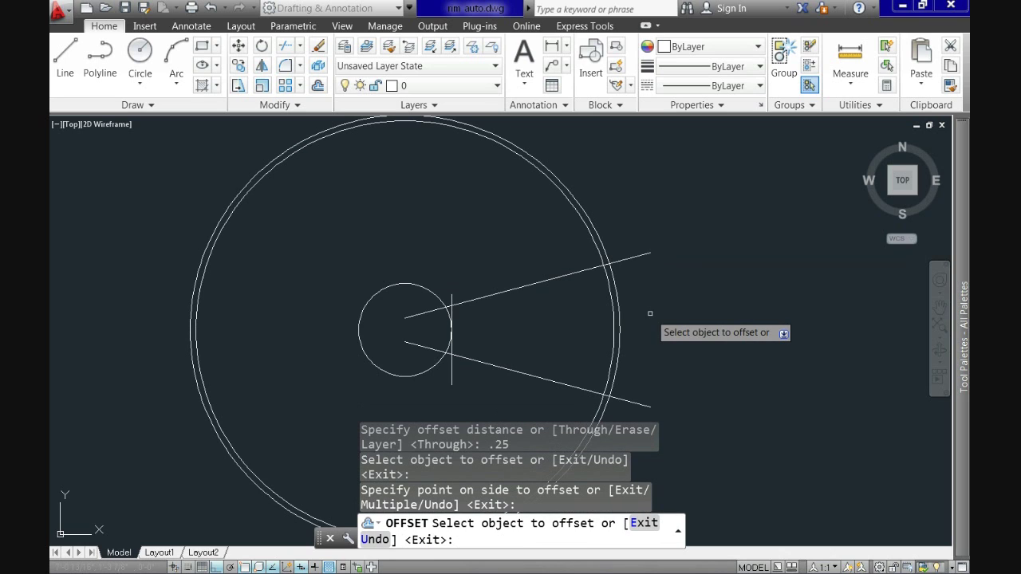
# - Offset the new outer circle inward by 0.5 and again by 1
pyautogui.press('Return')
pyautogui.press('Return')
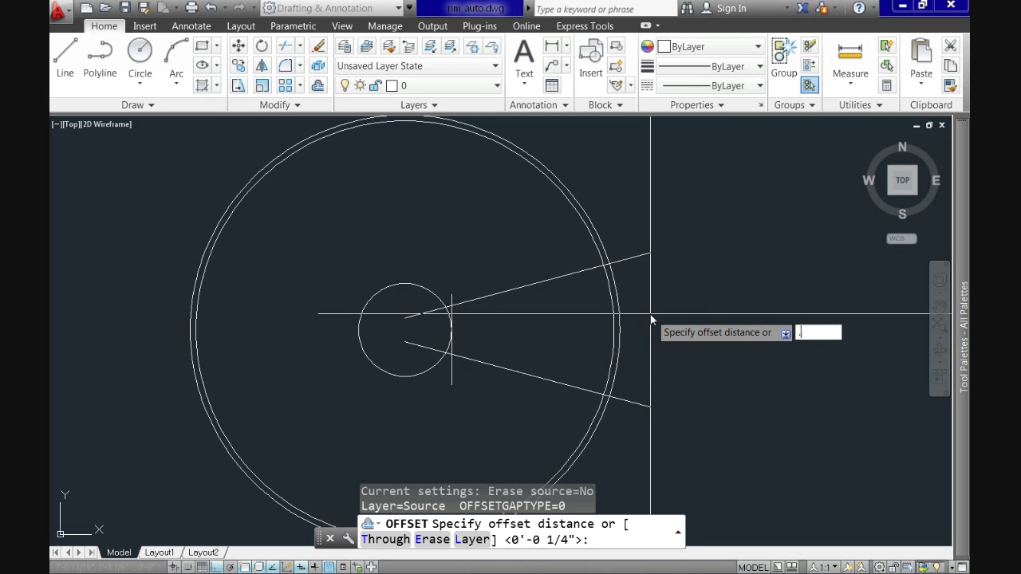
pyautogui.press('Return')
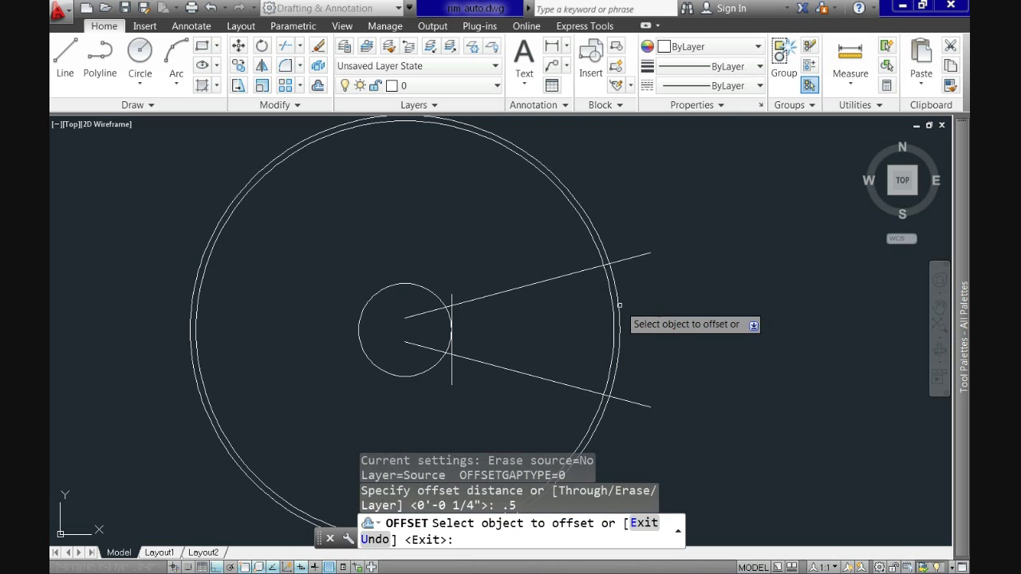
pyautogui.click(612, 307)
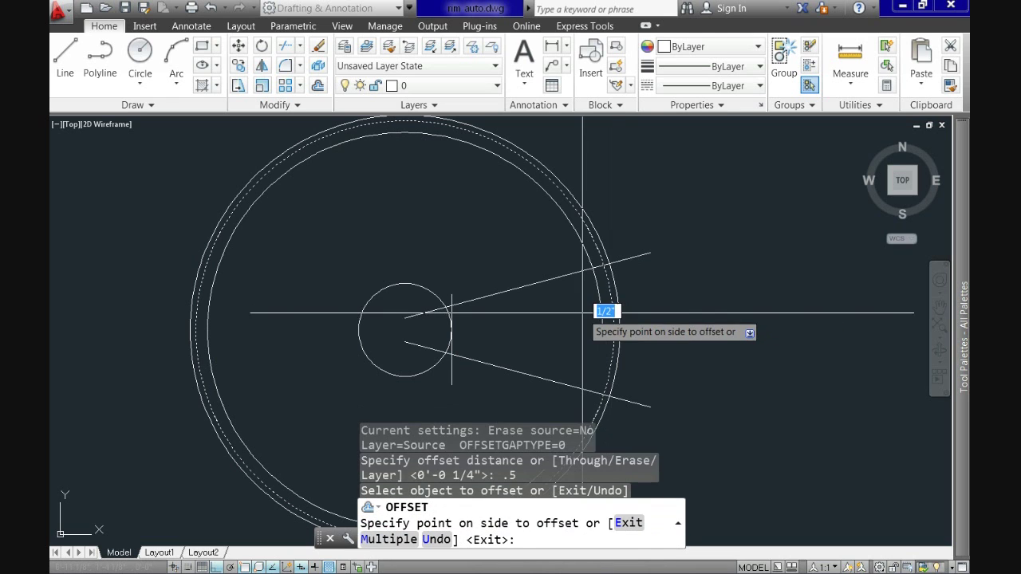
pyautogui.click(589, 313)
pyautogui.press('Return')
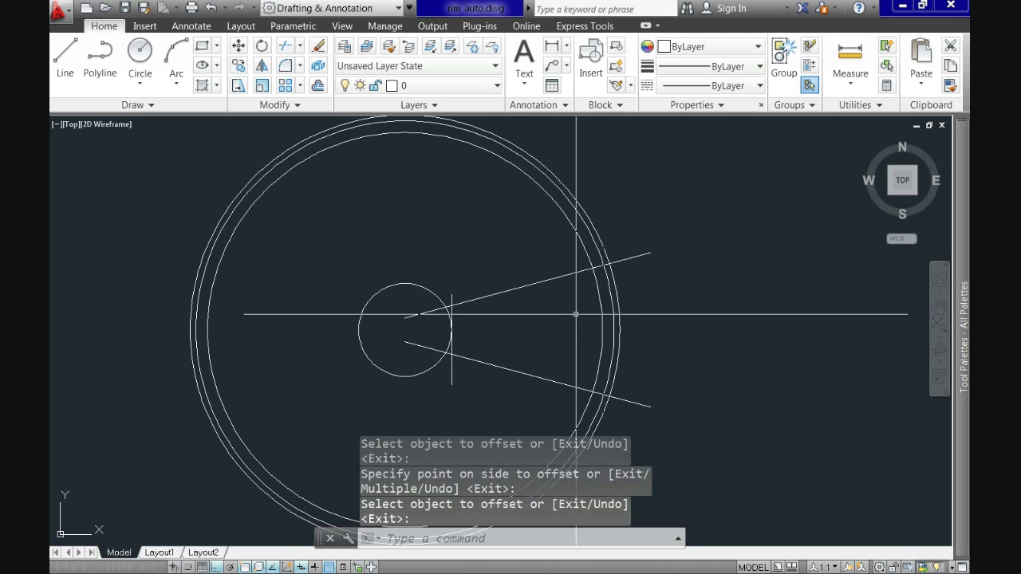
pyautogui.press('Return')
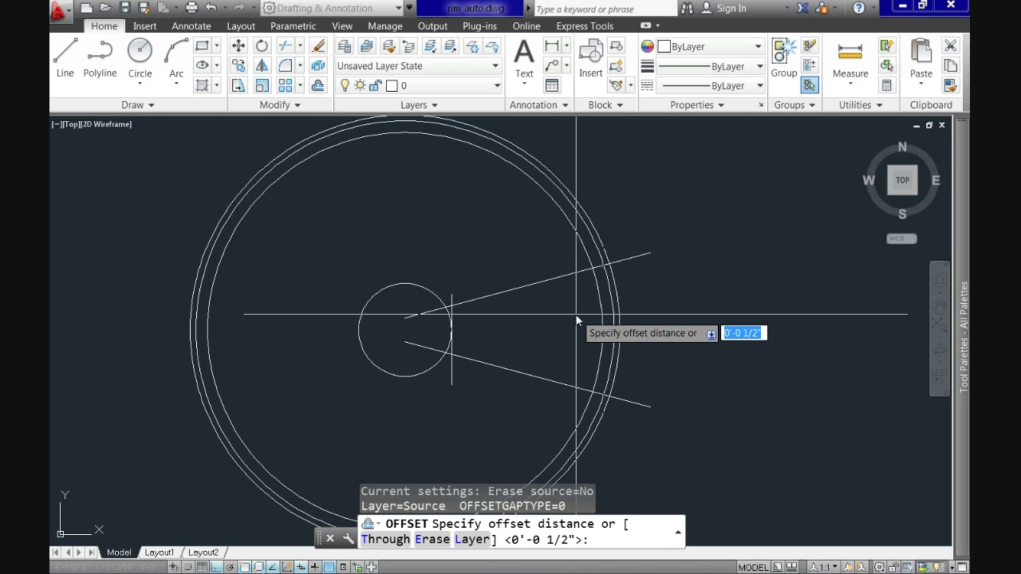
pyautogui.write('1')
pyautogui.press('Return')
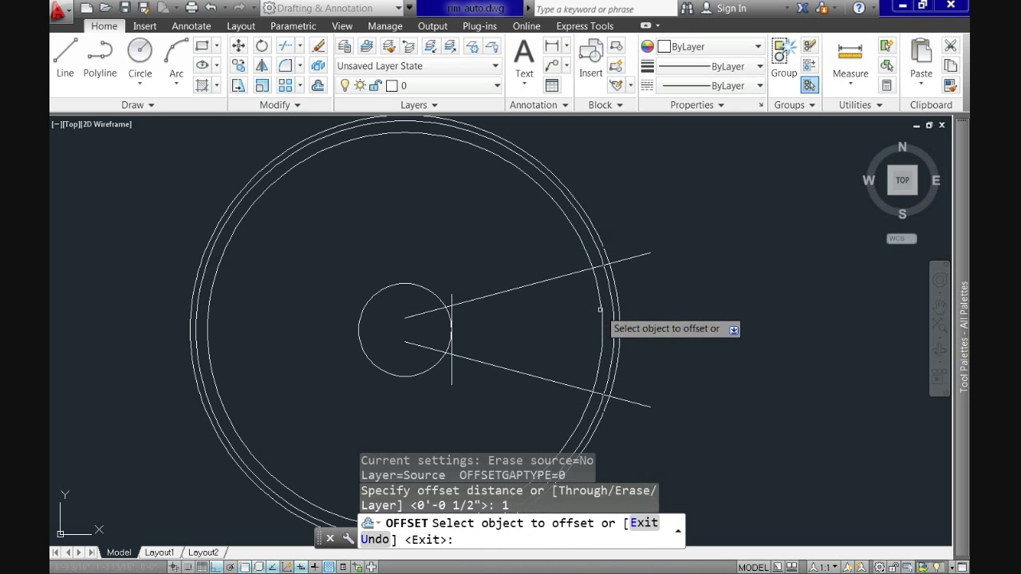
pyautogui.click(599, 311)
pyautogui.click(562, 315)
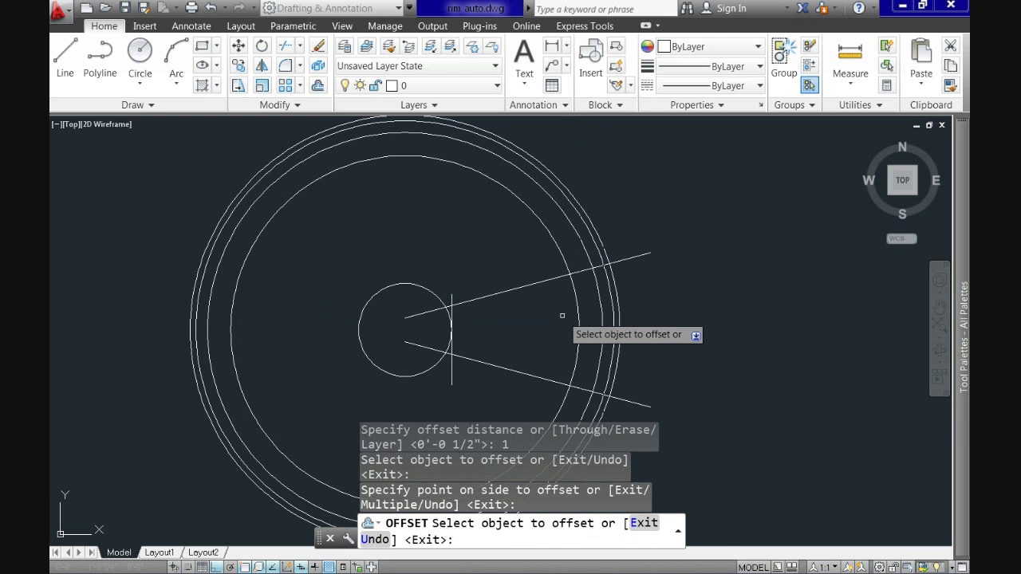
pyautogui.press('Return')
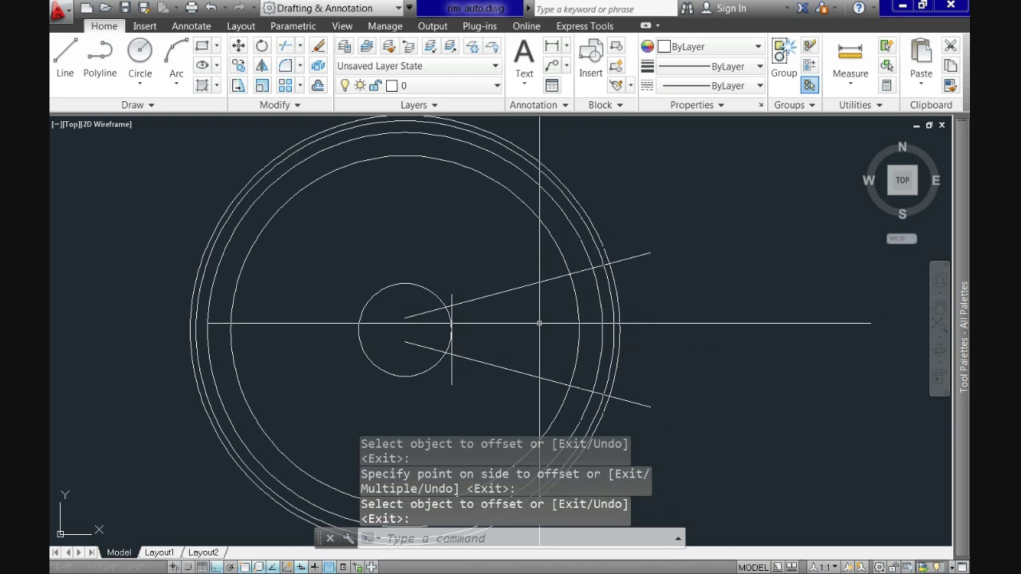
# - Draw a vertical line from the spoke intersection and move it up across both spoke lines
pyautogui.write('l')
pyautogui.press('Return')
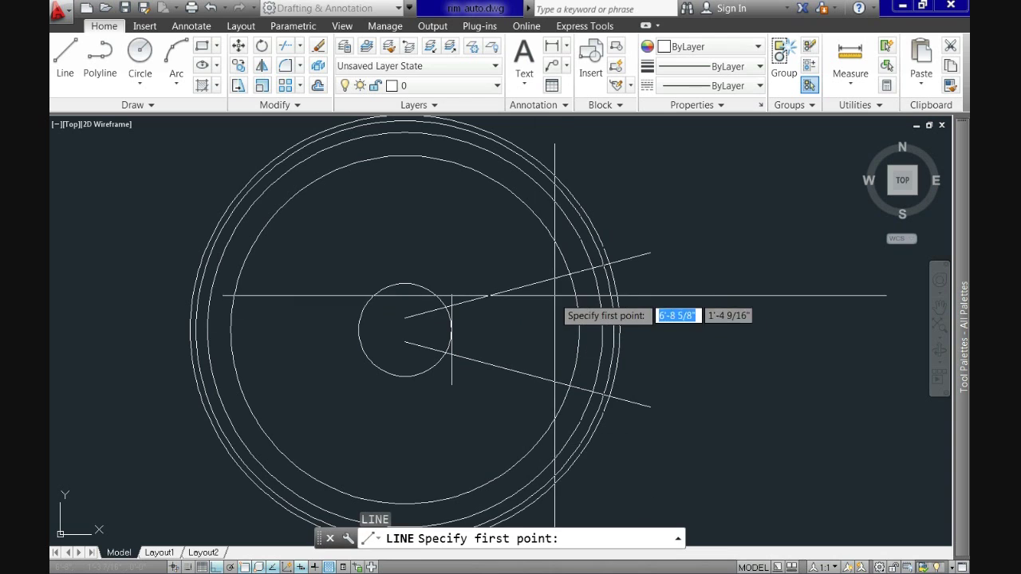
pyautogui.click(568, 274)
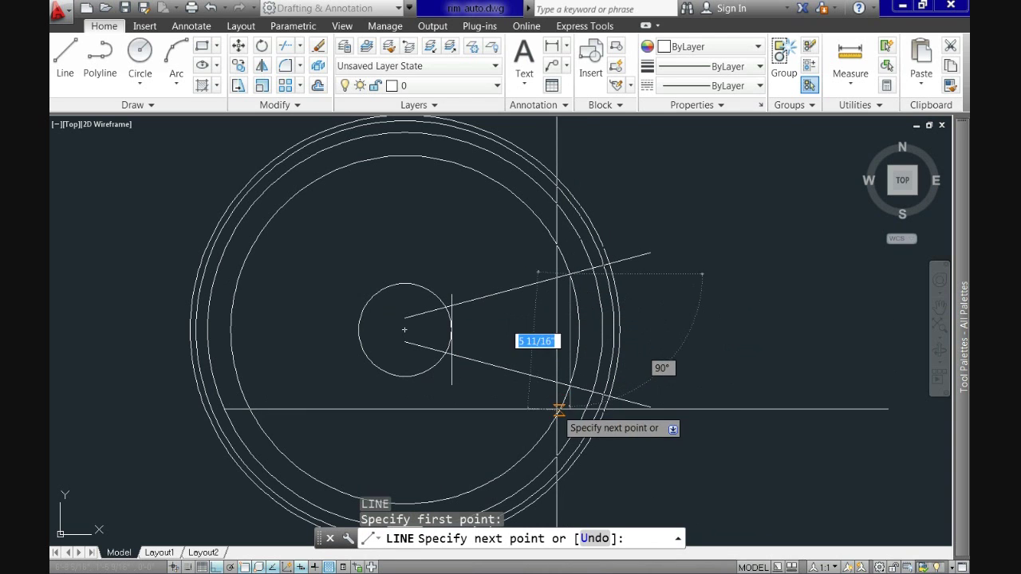
pyautogui.click(603, 490)
pyautogui.press('Return')
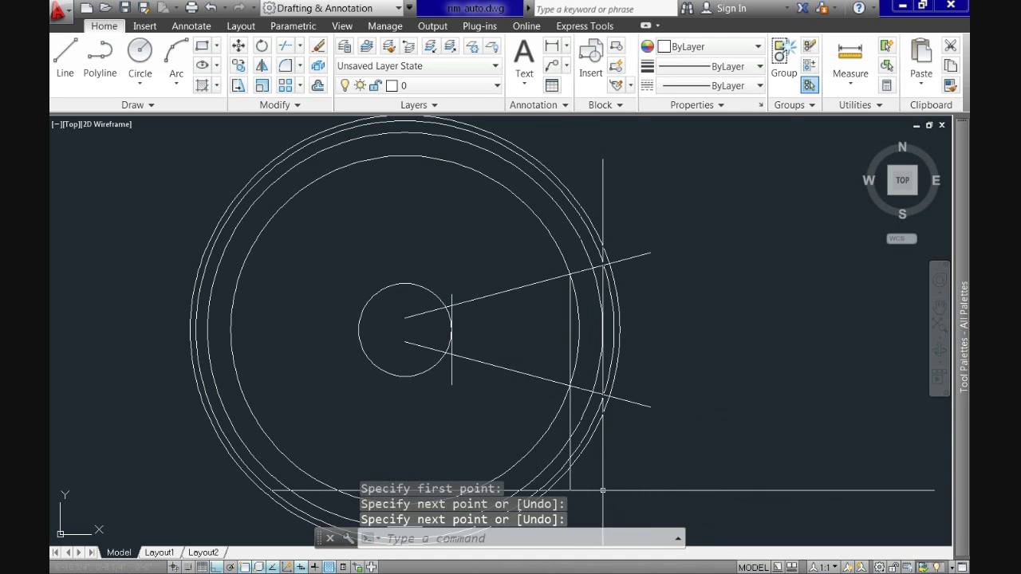
pyautogui.write('m')
pyautogui.press('Return')
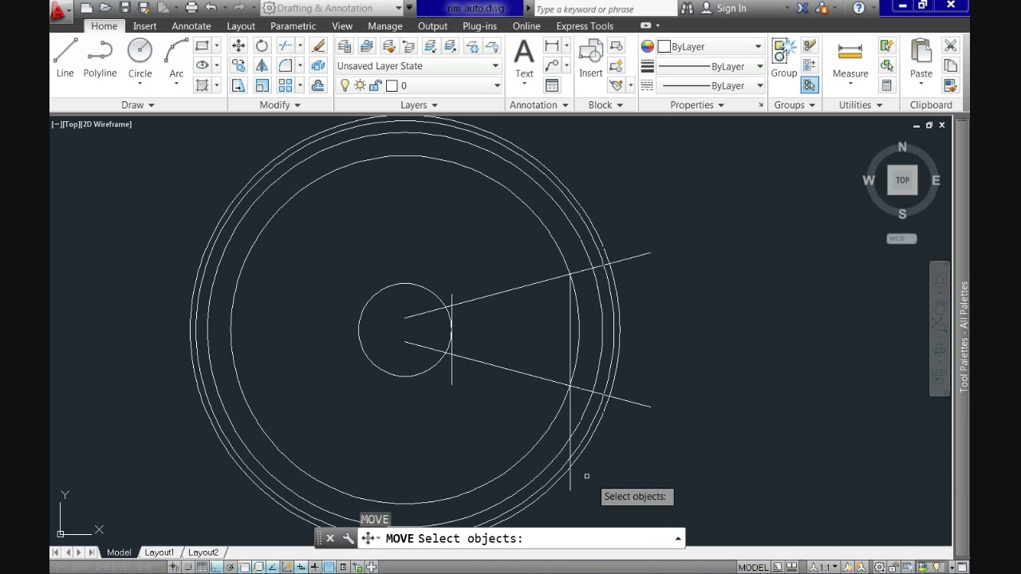
pyautogui.click(572, 481)
pyautogui.press('Return')
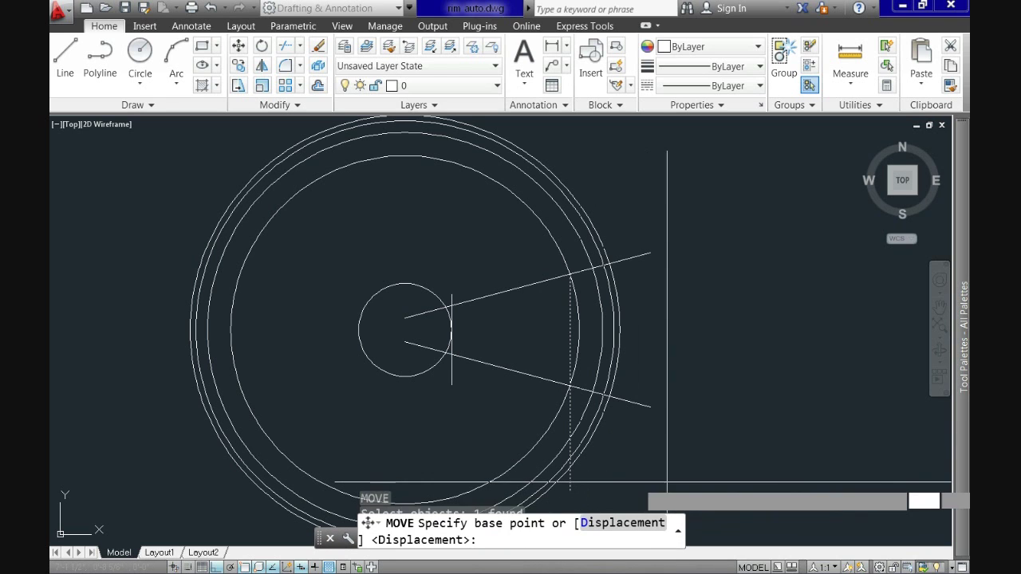
pyautogui.click(667, 489)
pyautogui.click(667, 440)
pyautogui.moveTo(622, 372); pyautogui.dragTo(647, 353, button='middle')
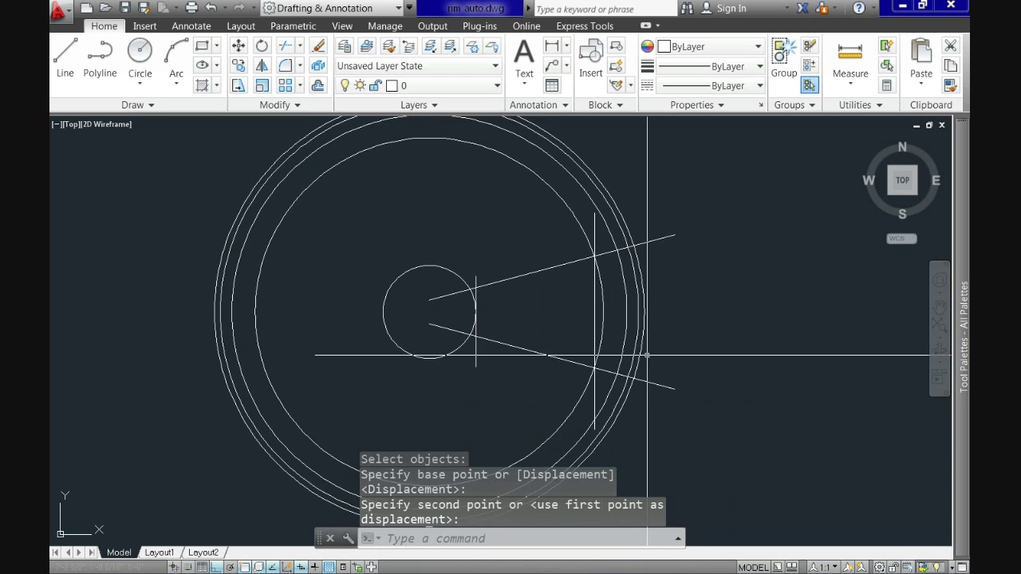
# - Shift the short hub-side vertical line 0.5 to the right
pyautogui.write('m')
pyautogui.press('Return')
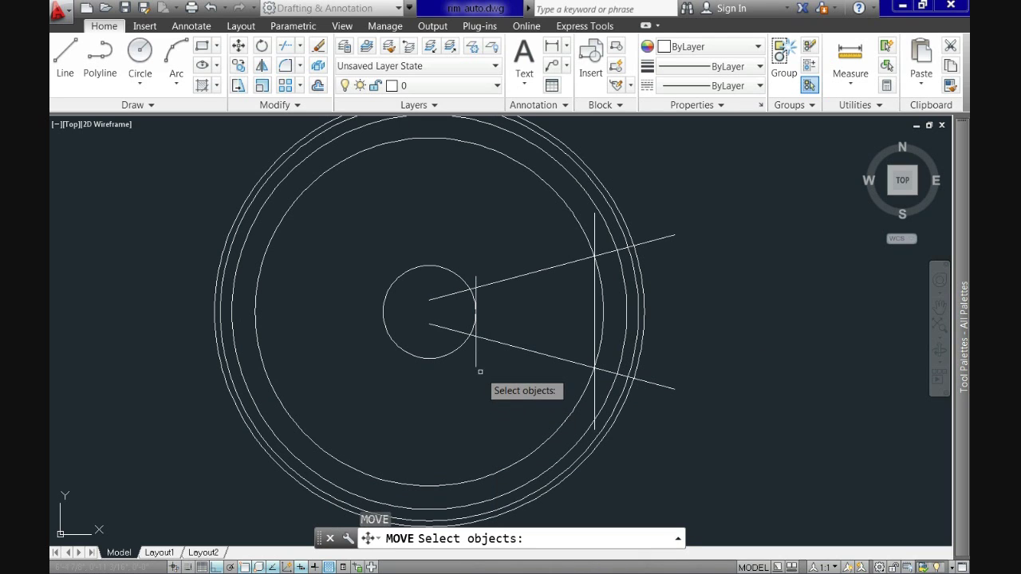
pyautogui.click(475, 363)
pyautogui.press('Return')
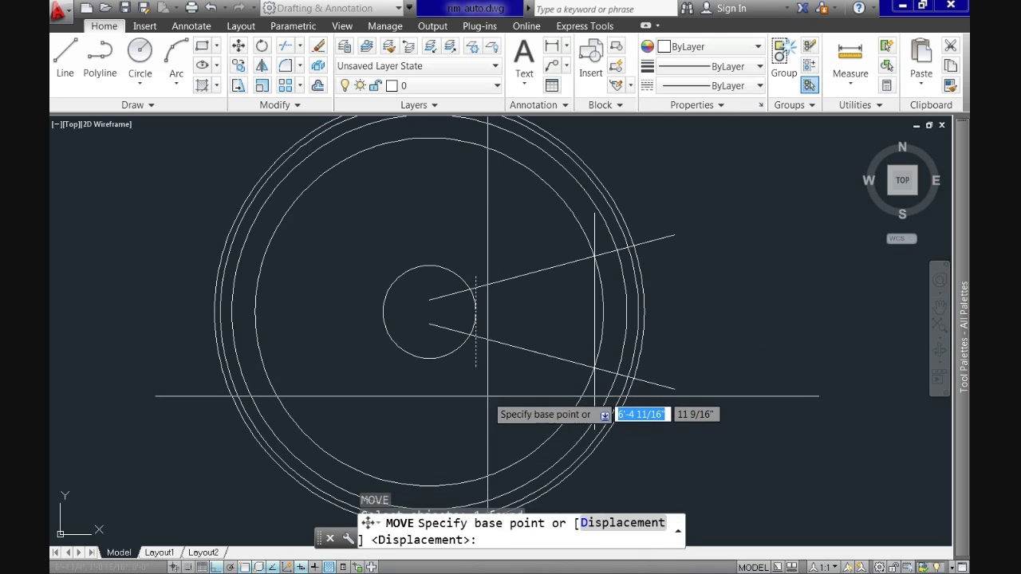
pyautogui.press('Return')
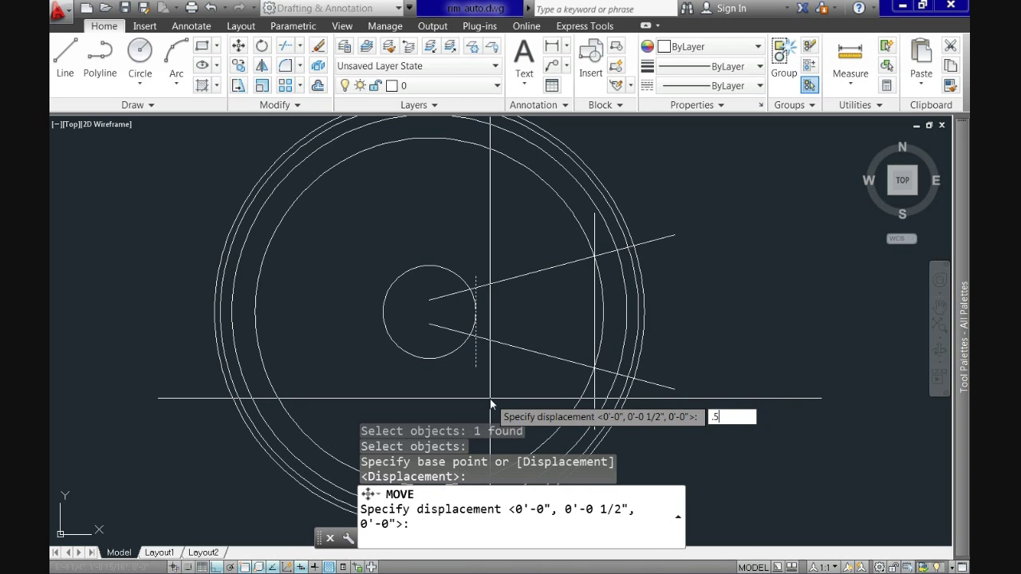
pyautogui.write('.5')
pyautogui.press('Tab')
pyautogui.press('Return')
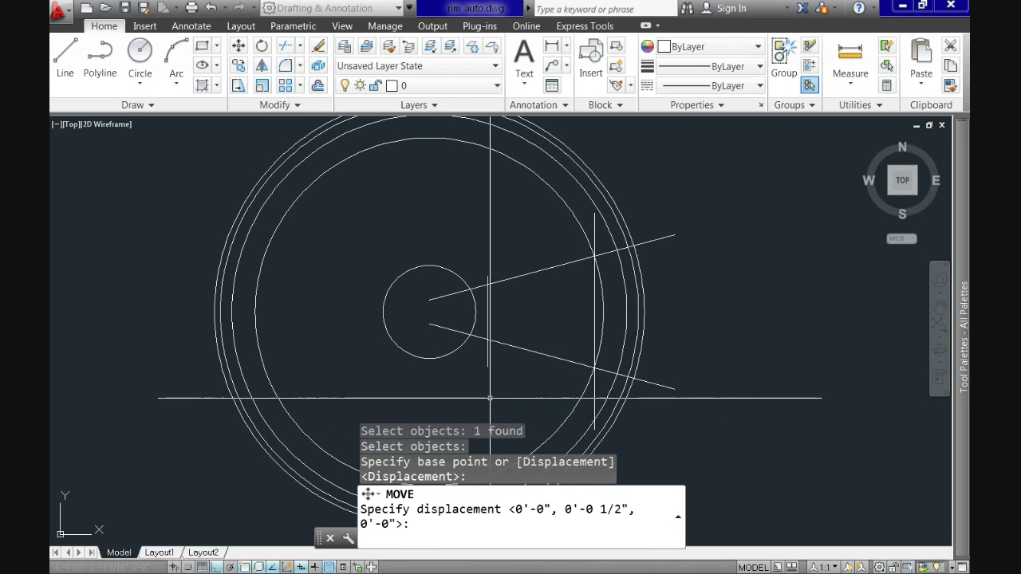
# - Shift the long rim-side vertical line 0.5 to the left
pyautogui.press('space')
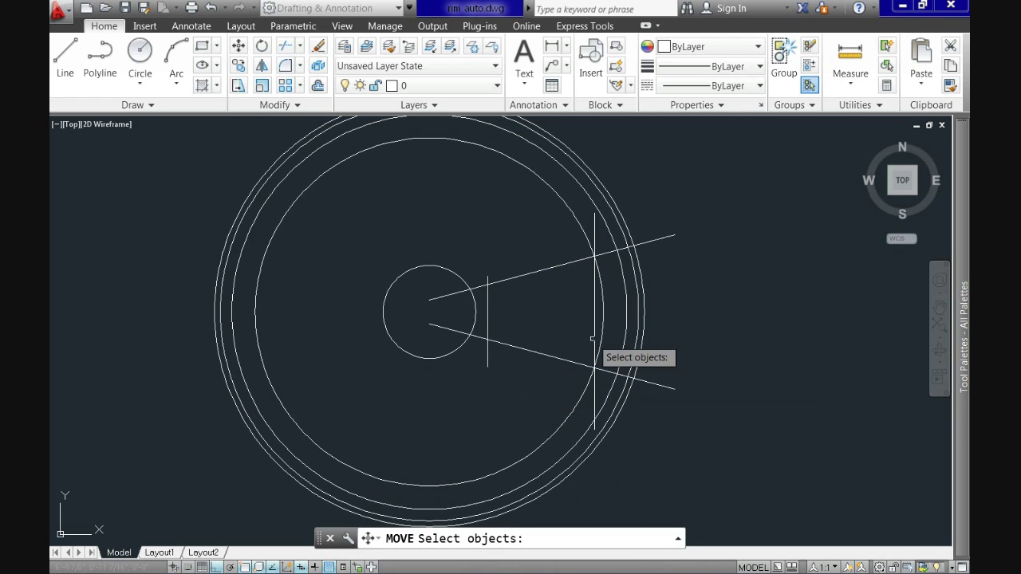
pyautogui.click(594, 338)
pyautogui.press('space')
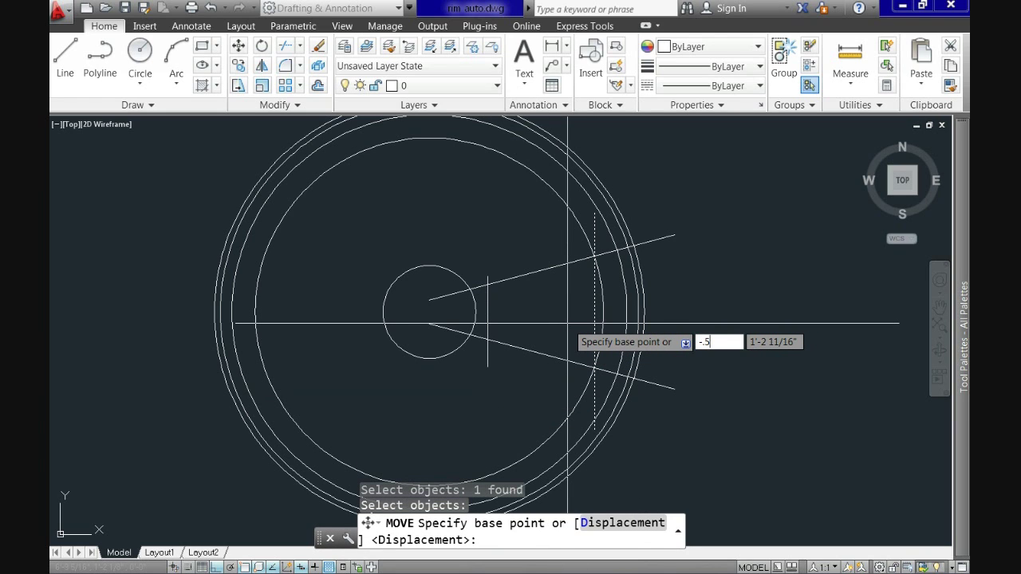
pyautogui.press('Tab')
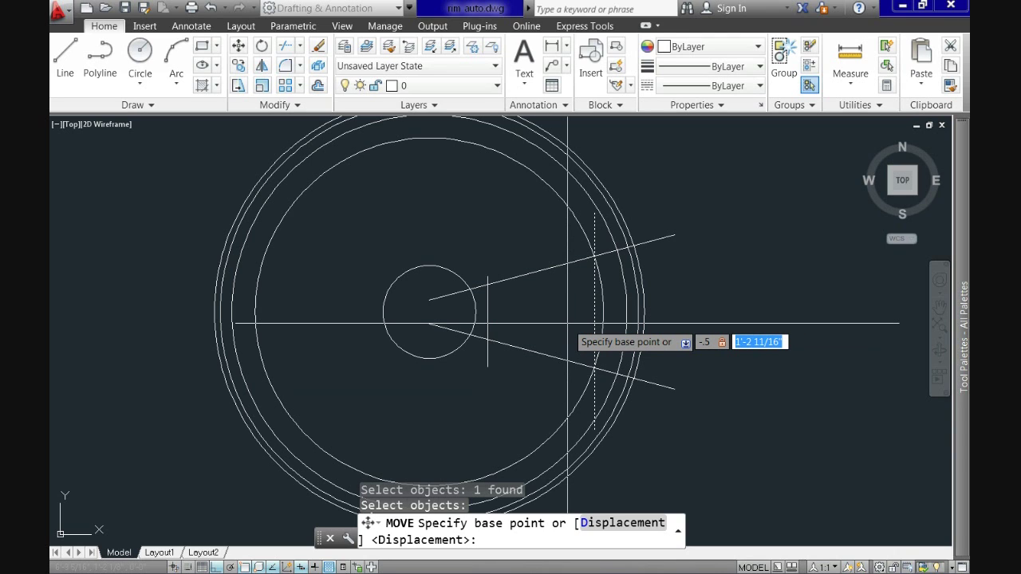
pyautogui.write('0')
pyautogui.press('Return')
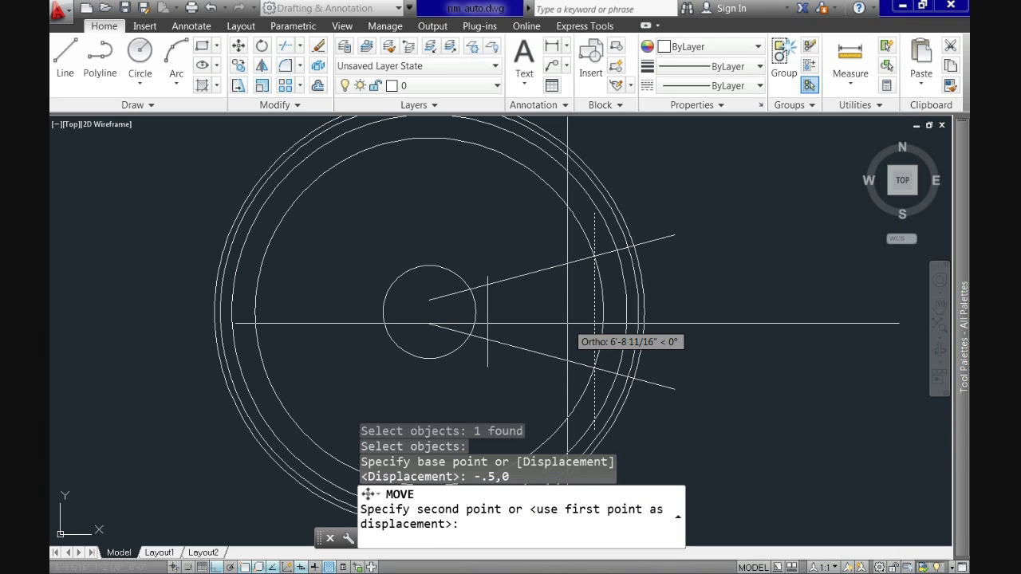
pyautogui.press('Return')
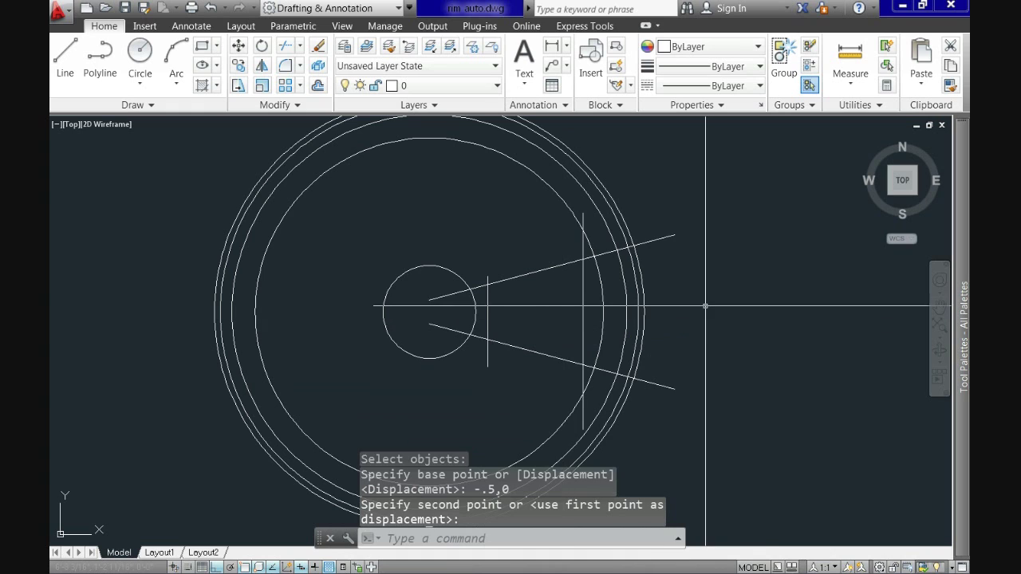
# - Start TRIM with the four spoke and vertical lines as cutting edges
pyautogui.write('t')
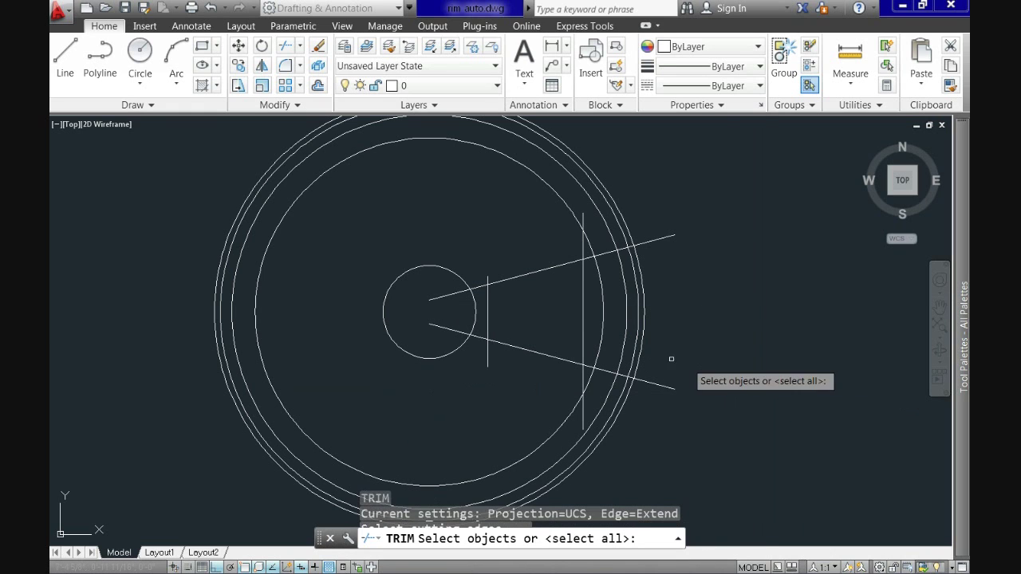
pyautogui.scroll(2, 594, 365)
pyautogui.click(582, 379)
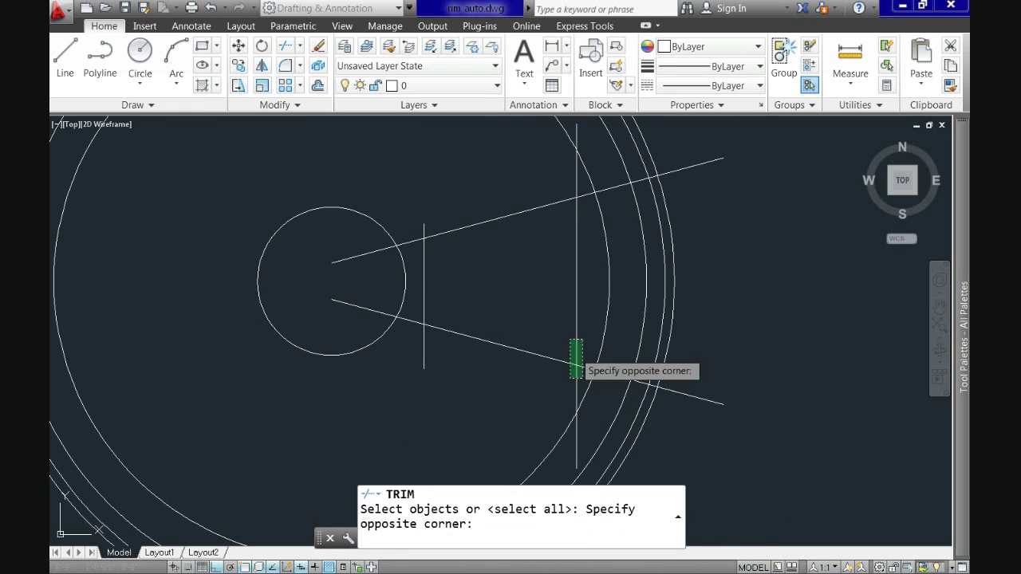
pyautogui.click(415, 198)
pyautogui.press('Return')
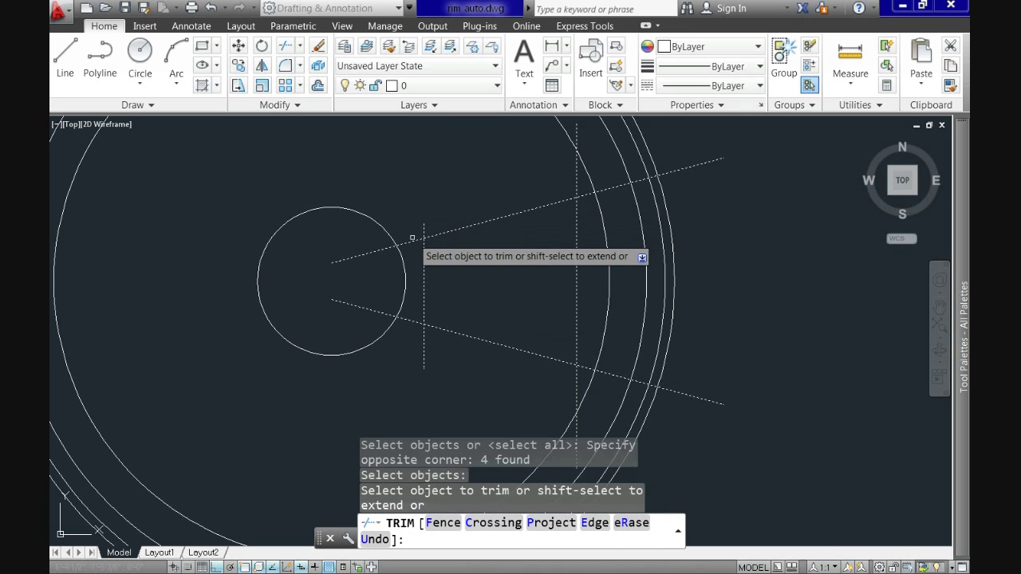
# - Trim the excess ends of the slanted and vertical lines into a closed trapezoid
pyautogui.click(413, 239)
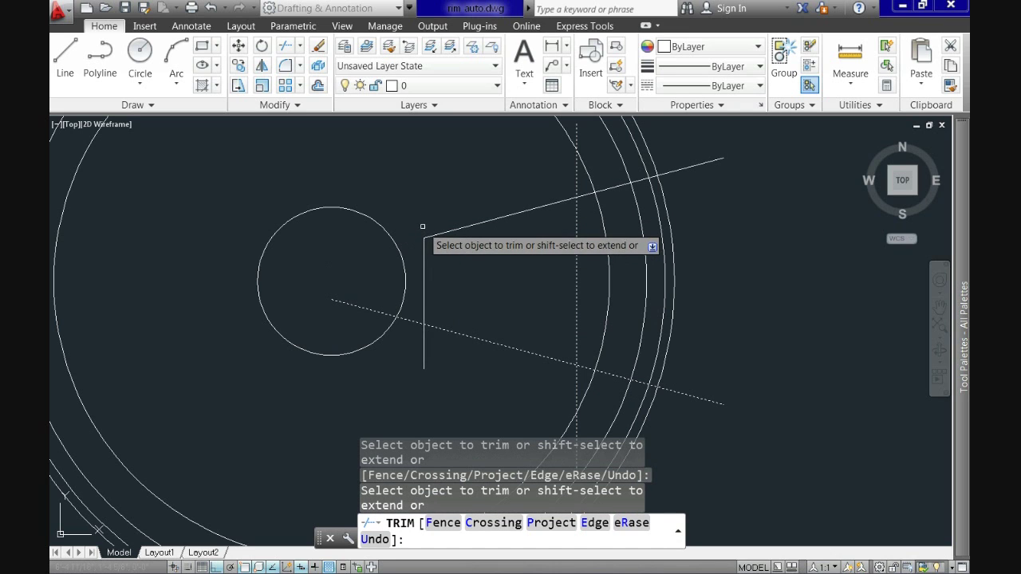
pyautogui.click(432, 358)
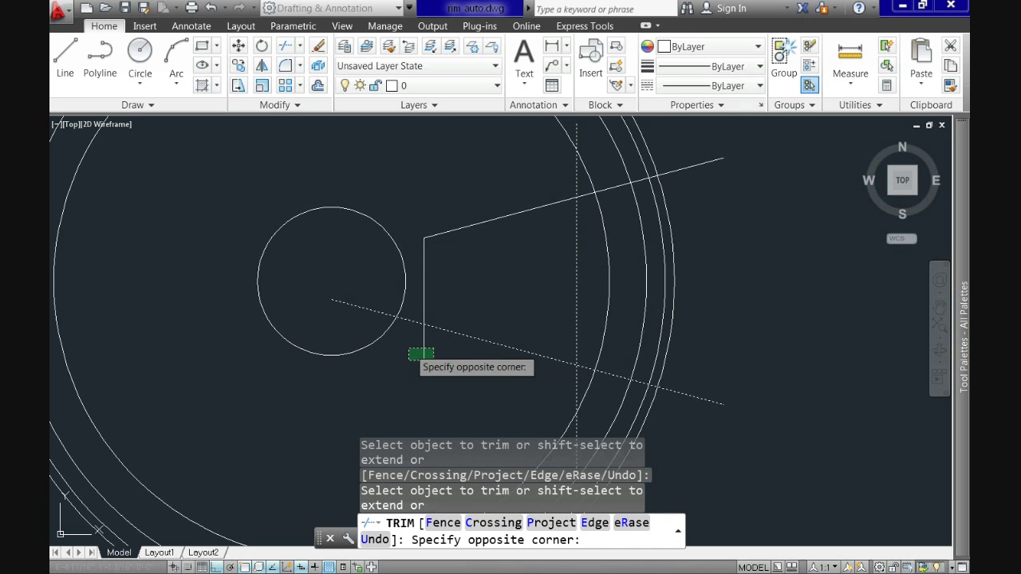
pyautogui.click(408, 349)
pyautogui.click(409, 325)
pyautogui.click(519, 335)
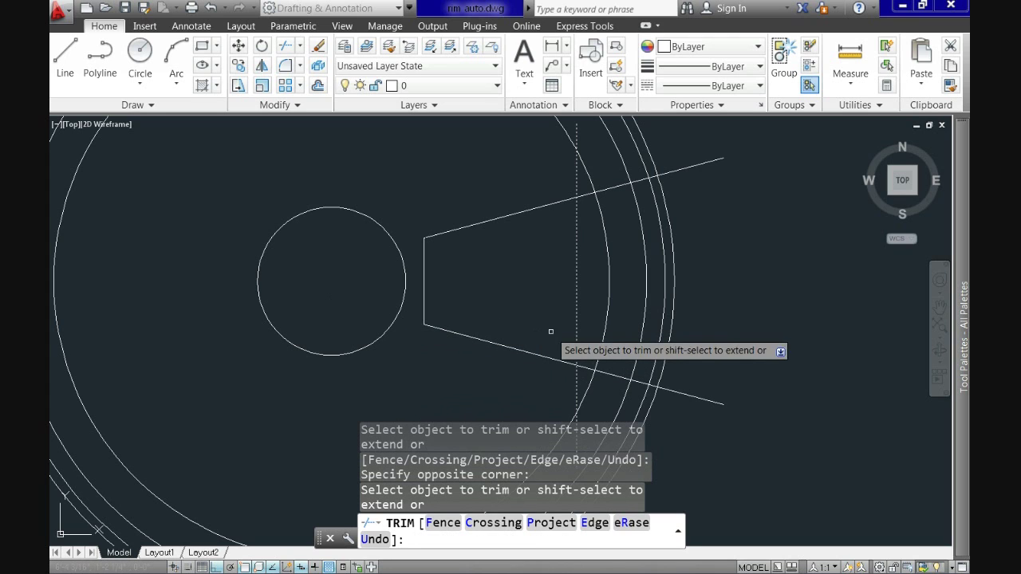
pyautogui.click(588, 194)
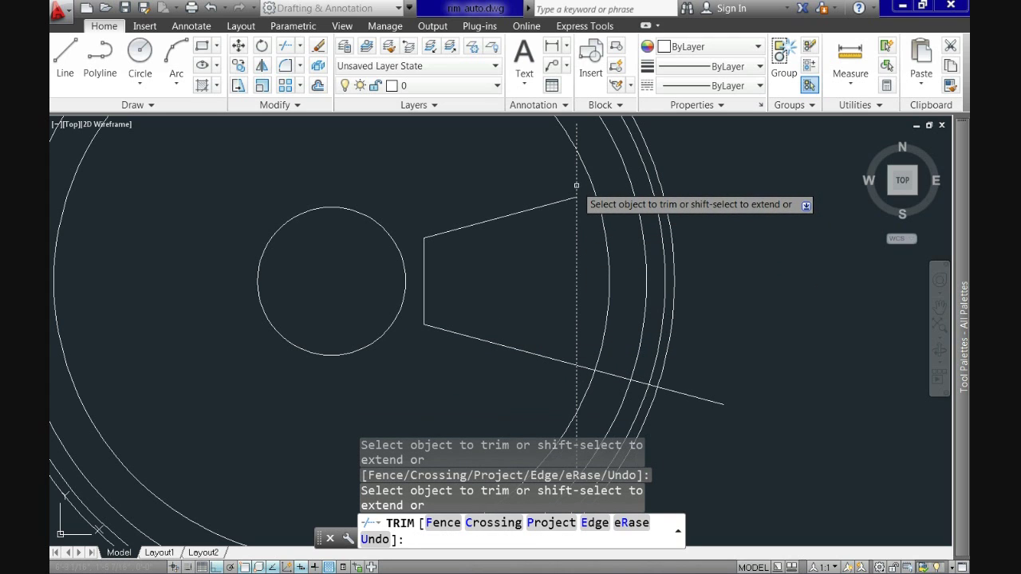
pyautogui.click(577, 186)
pyautogui.scroll(-2, 577, 186)
pyautogui.scroll(2, 587, 311)
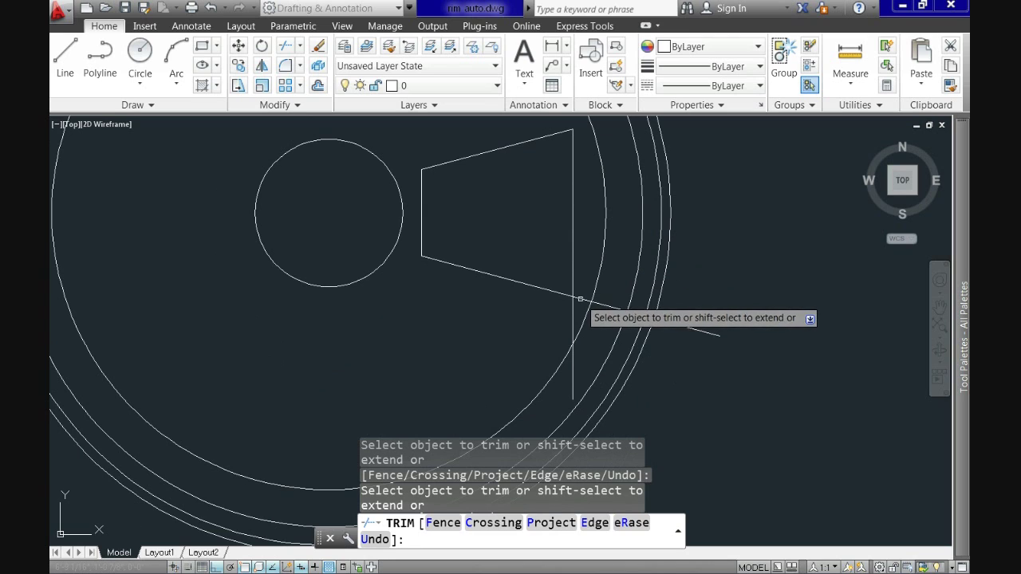
pyautogui.click(581, 300)
pyautogui.click(573, 310)
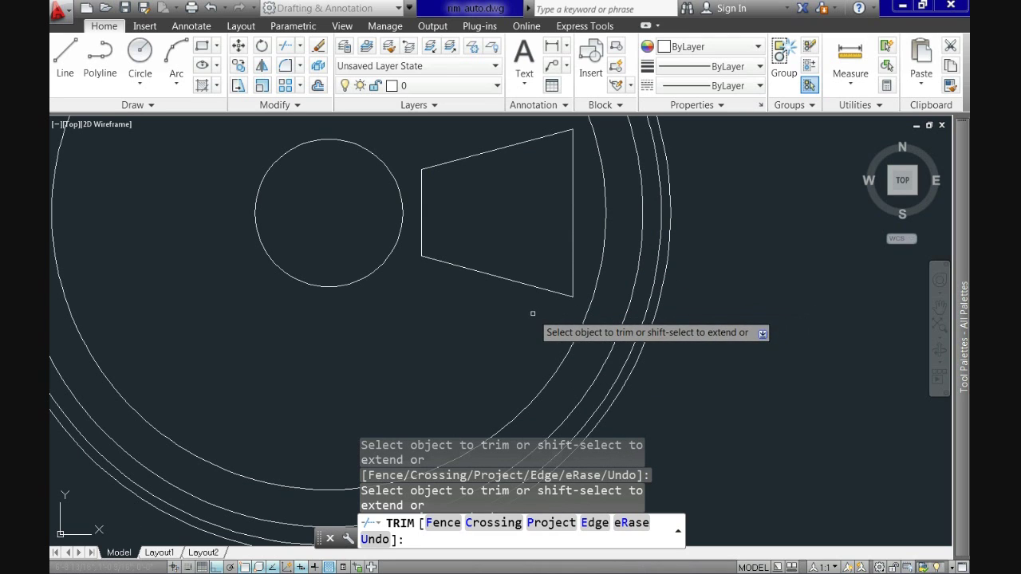
pyautogui.press('Return')
# - Set the fillet radius to 1 and round the trapezoid's two left corners
pyautogui.scroll(2, 495, 303)
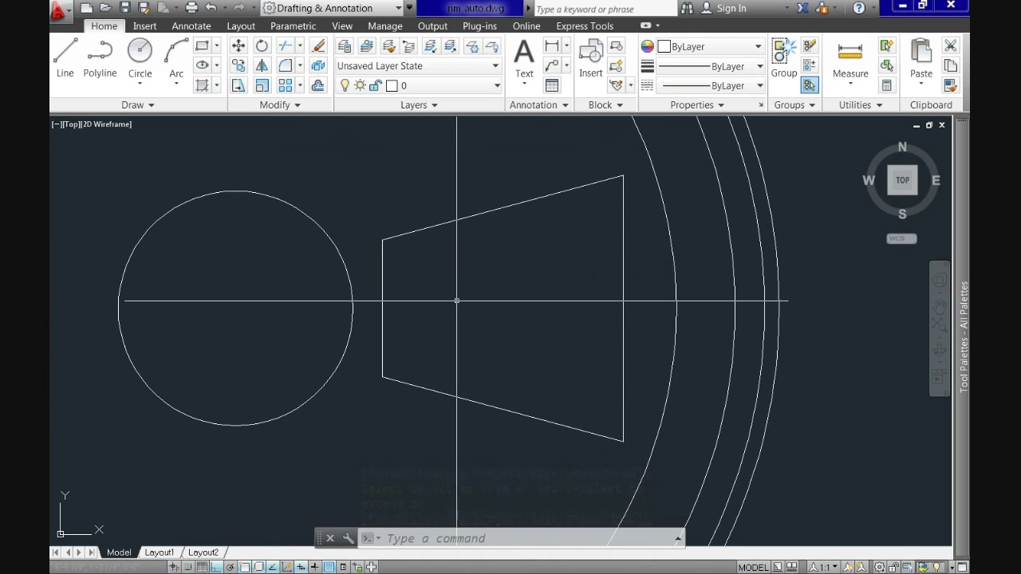
pyautogui.press('Return')
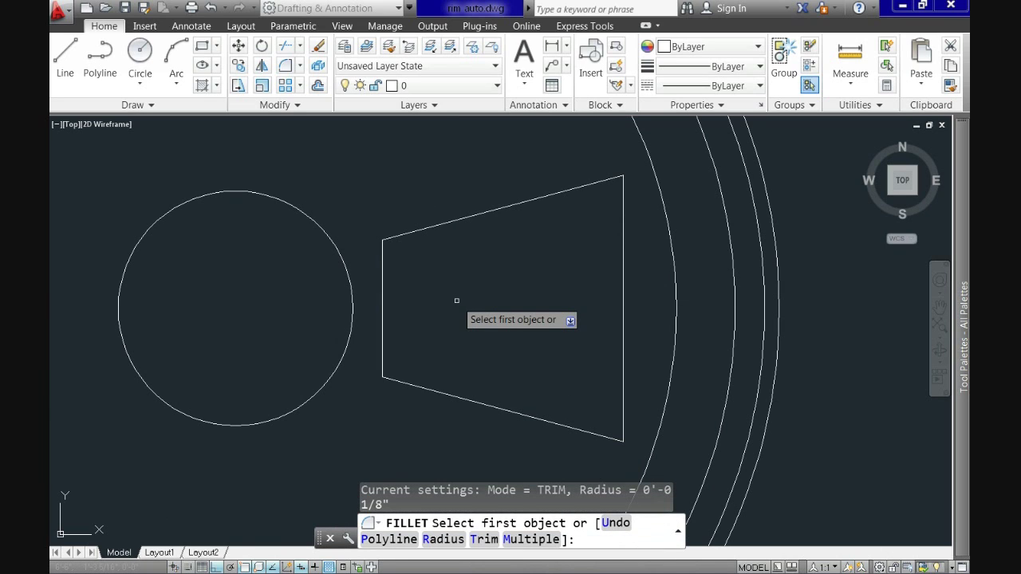
pyautogui.press('Down')
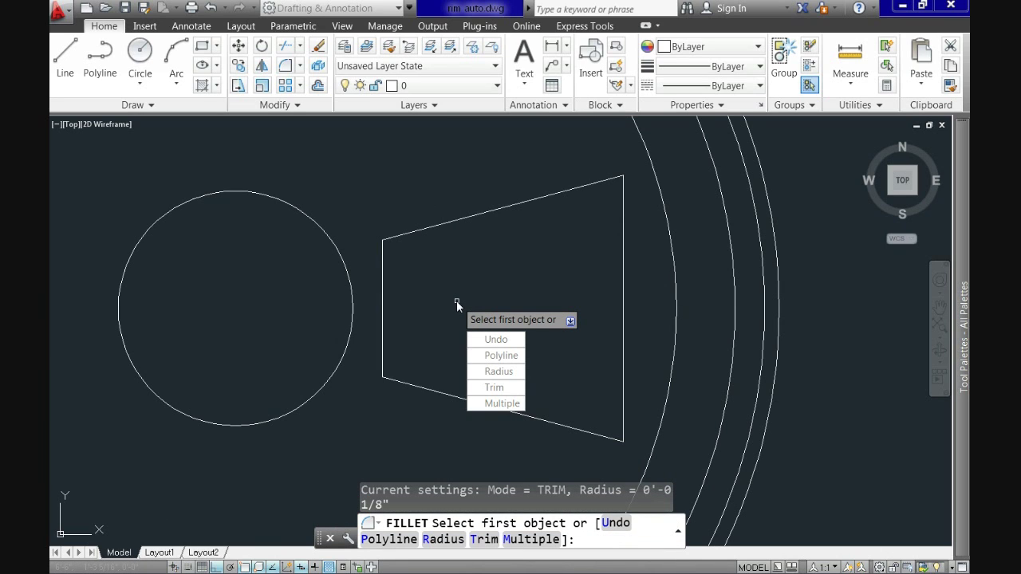
pyautogui.press('Down')
pyautogui.press('Down')
pyautogui.press('Return')
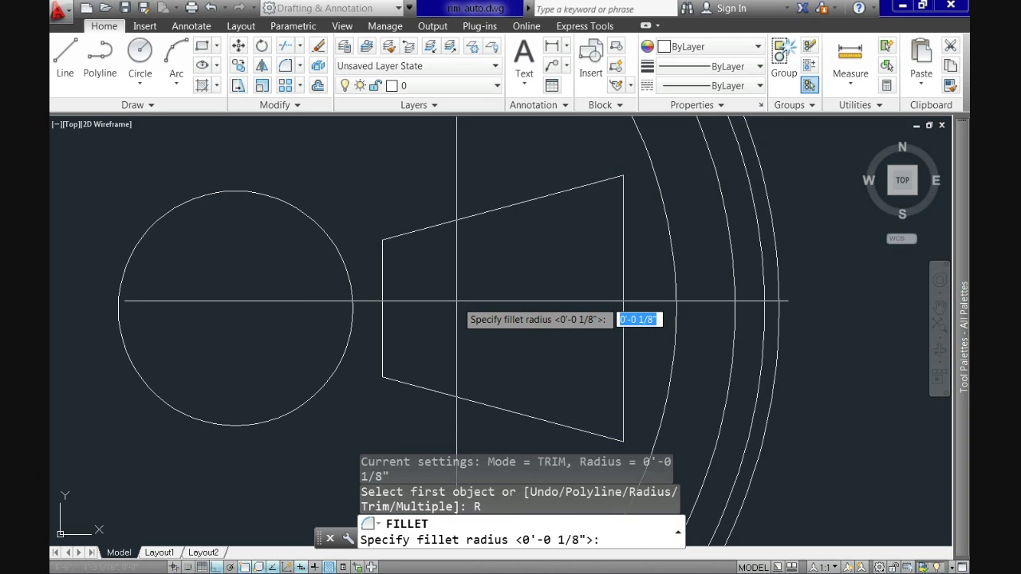
pyautogui.press('Return')
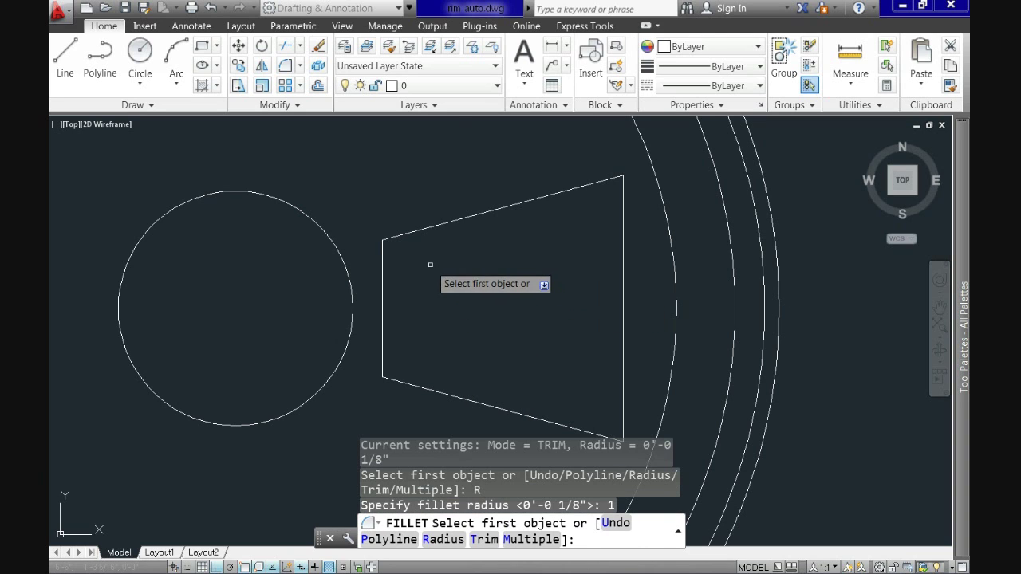
pyautogui.click(412, 234)
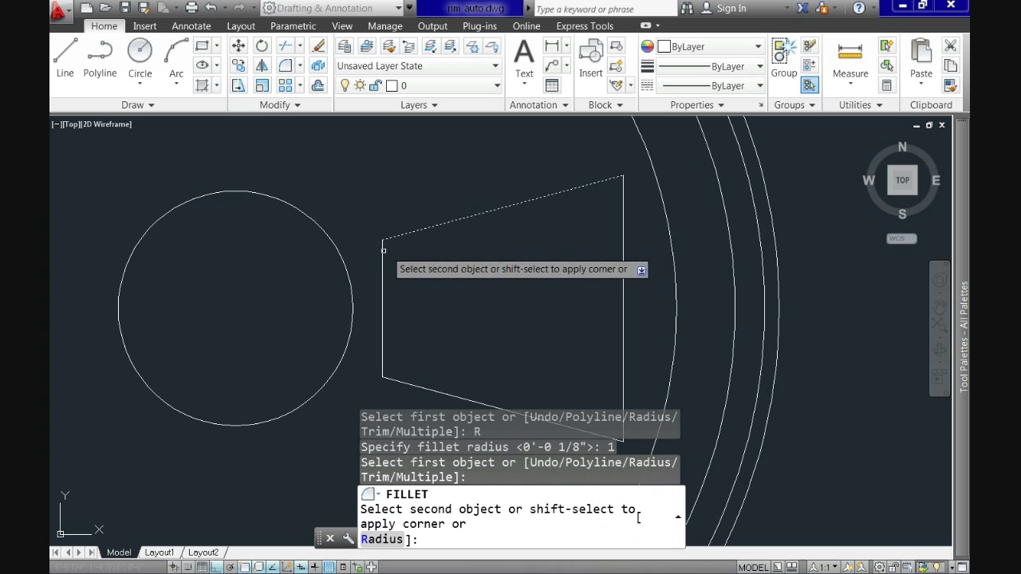
pyautogui.click(384, 260)
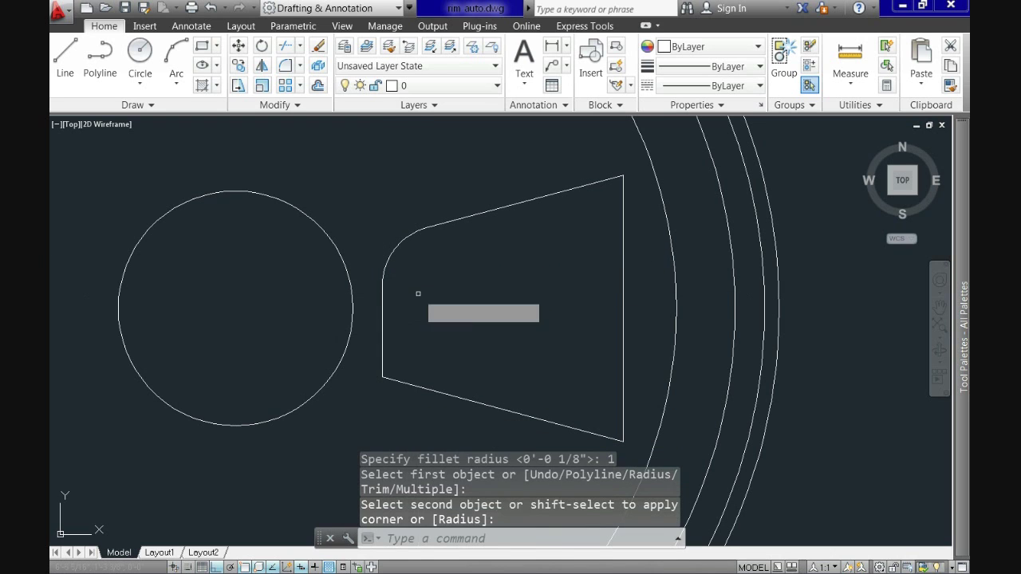
pyautogui.press('Return')
pyautogui.click(405, 384)
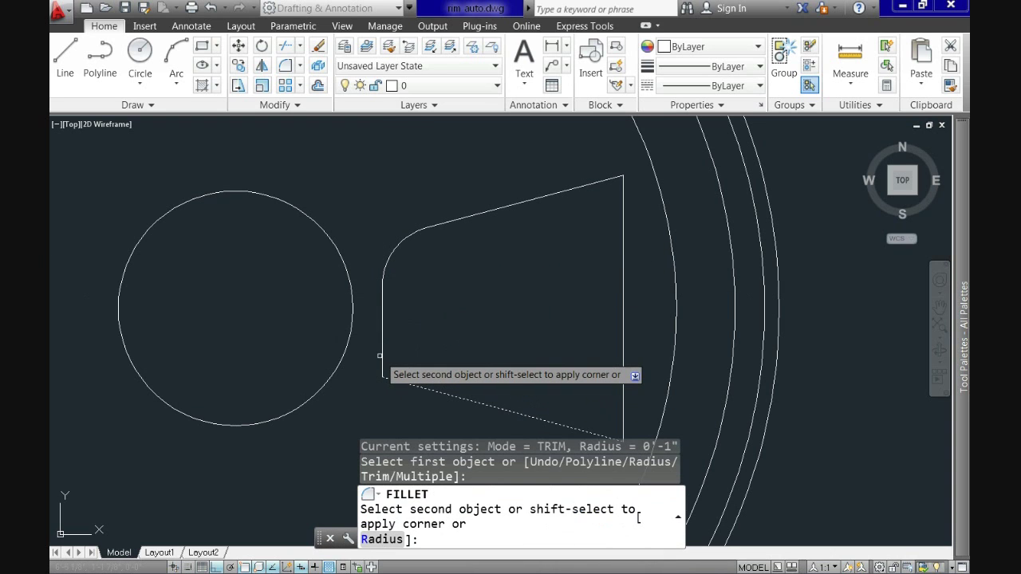
pyautogui.click(383, 356)
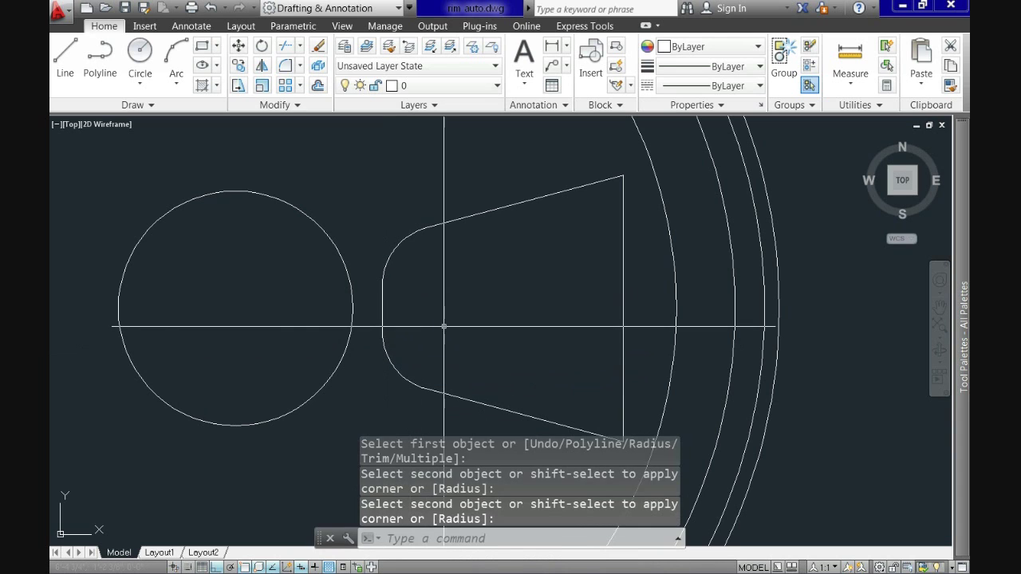
# - Round the trapezoid's top-right and bottom-right corners with the same radius-1 fillet
pyautogui.press('Return')
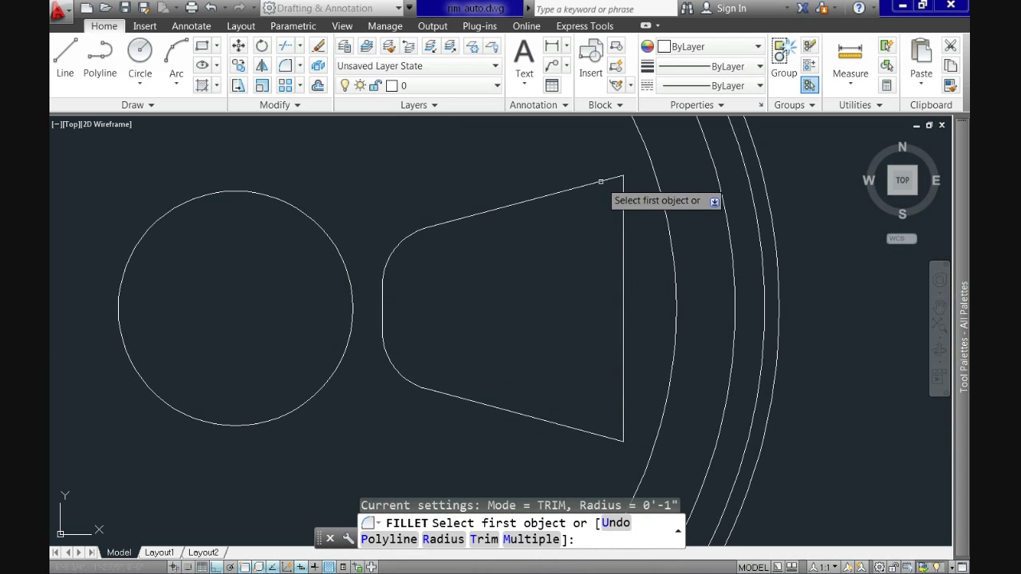
pyautogui.click(600, 182)
pyautogui.click(623, 196)
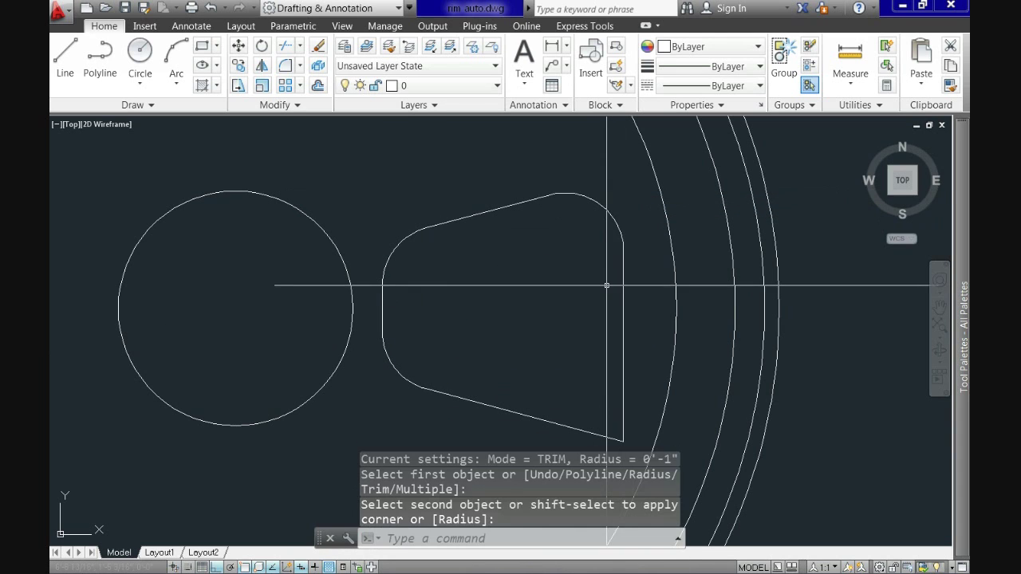
pyautogui.press('Return')
pyautogui.scroll(-2, 599, 317)
pyautogui.scroll(4, 607, 352)
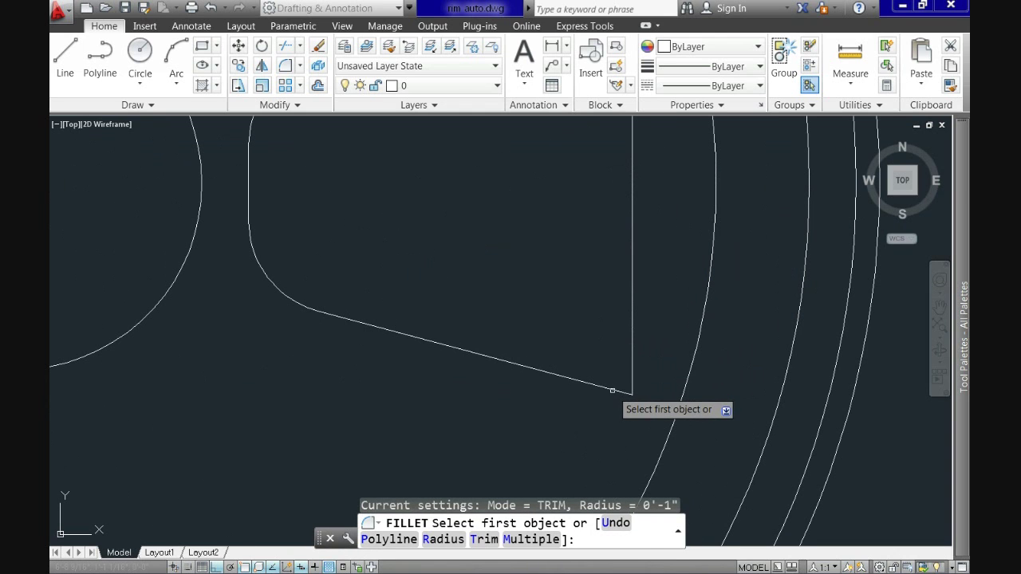
pyautogui.click(612, 390)
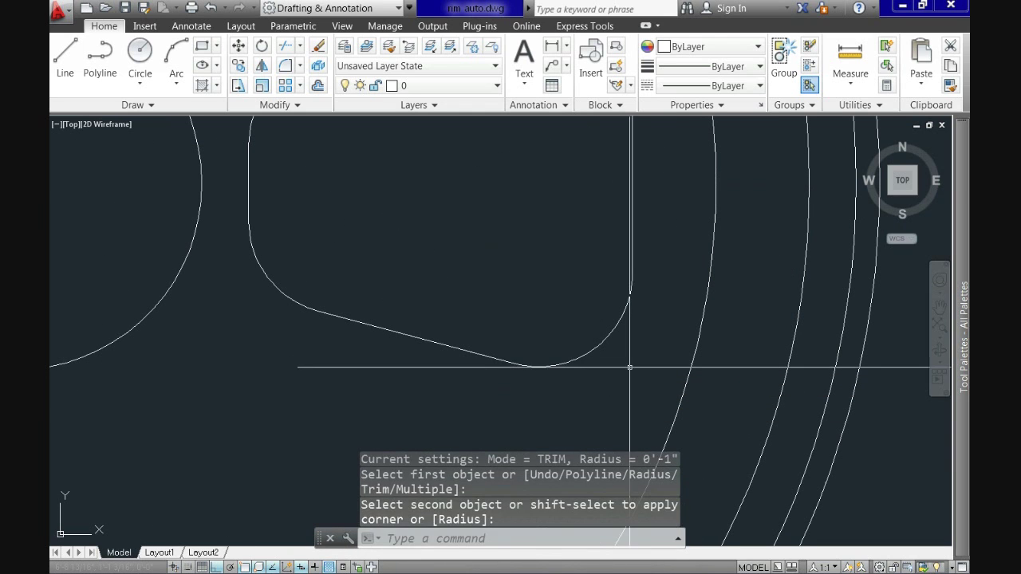
pyautogui.click(632, 367)
pyautogui.press('Return')
pyautogui.press('Escape')
pyautogui.scroll(-3, 615, 349)
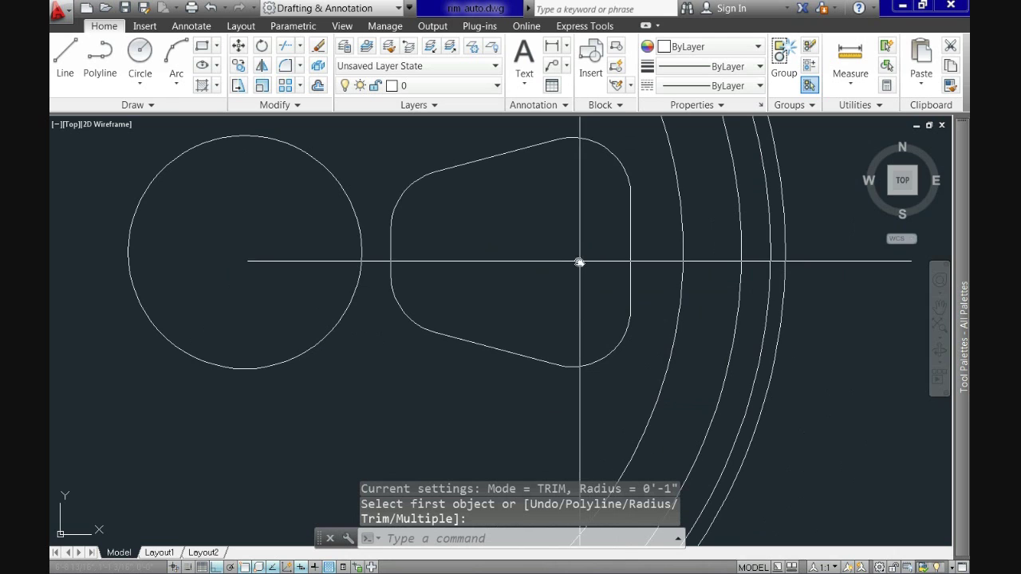
pyautogui.moveTo(580, 262); pyautogui.dragTo(540, 303, button='middle')
pyautogui.scroll(-2, 531, 294)
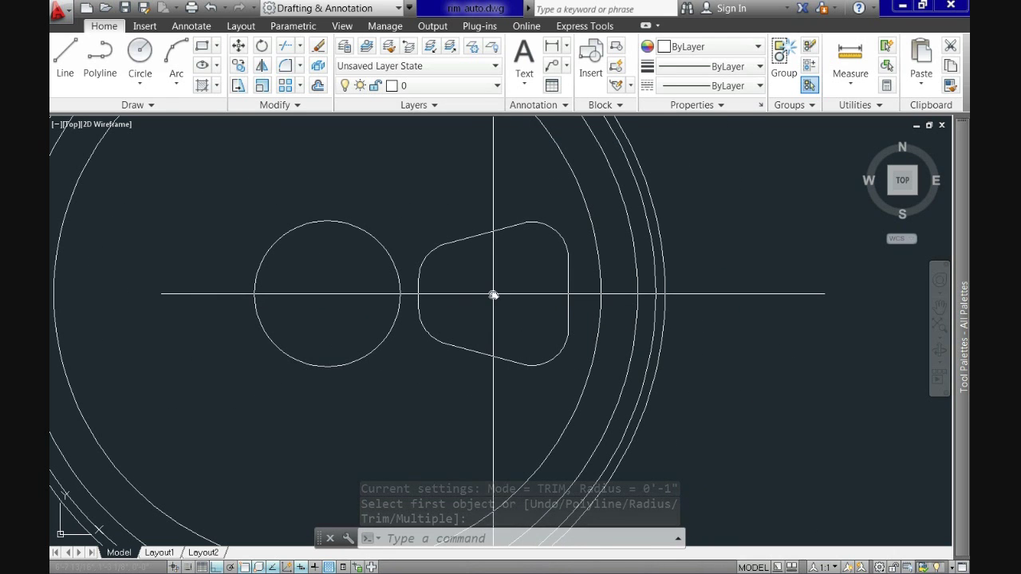
pyautogui.scroll(-4, 503, 338)
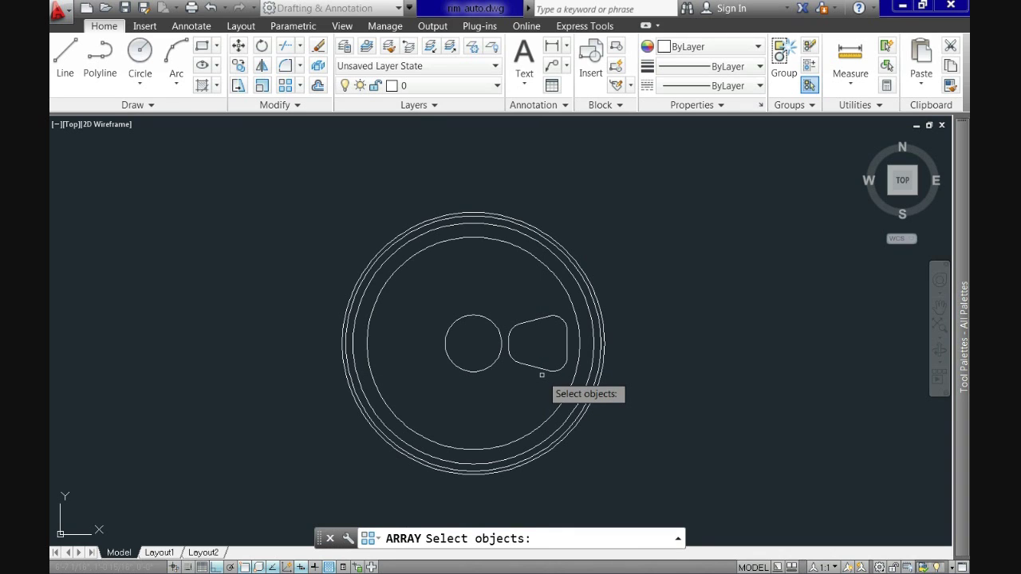
# - Polar-array the rounded cutout into 5 items around the hub circle's centre
pyautogui.scroll(2, 528, 363)
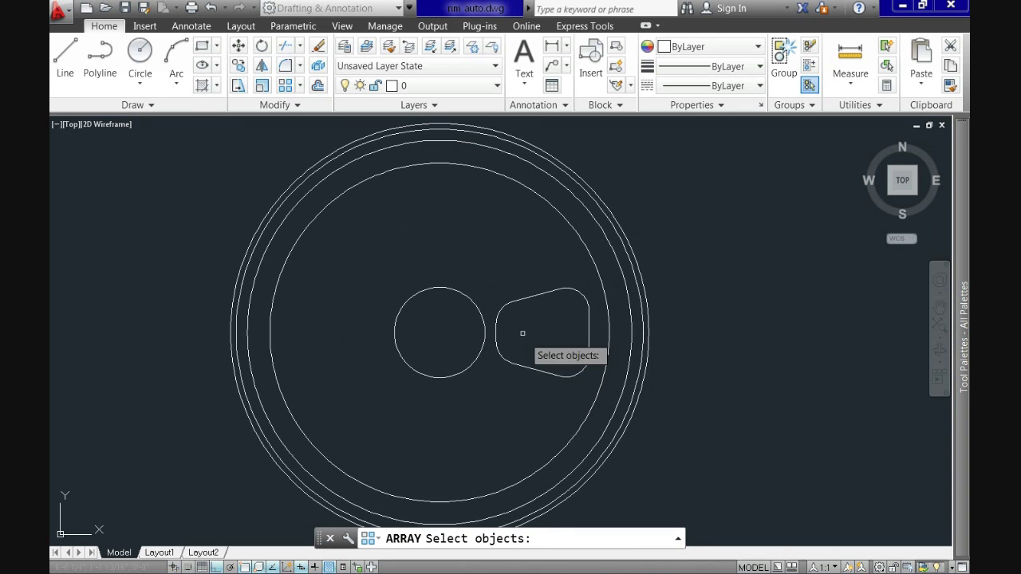
pyautogui.click(489, 277)
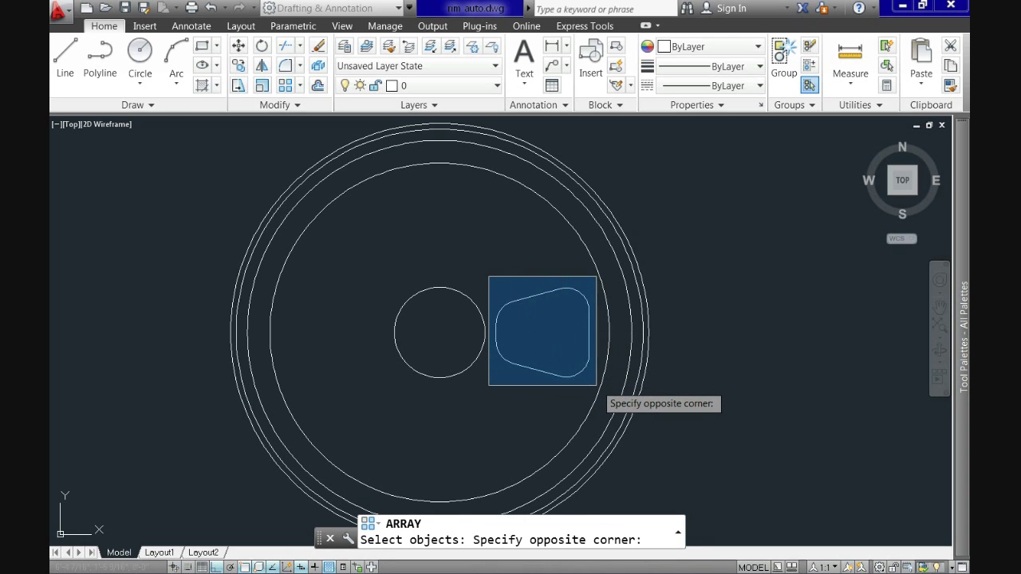
pyautogui.click(597, 385)
pyautogui.press('Return')
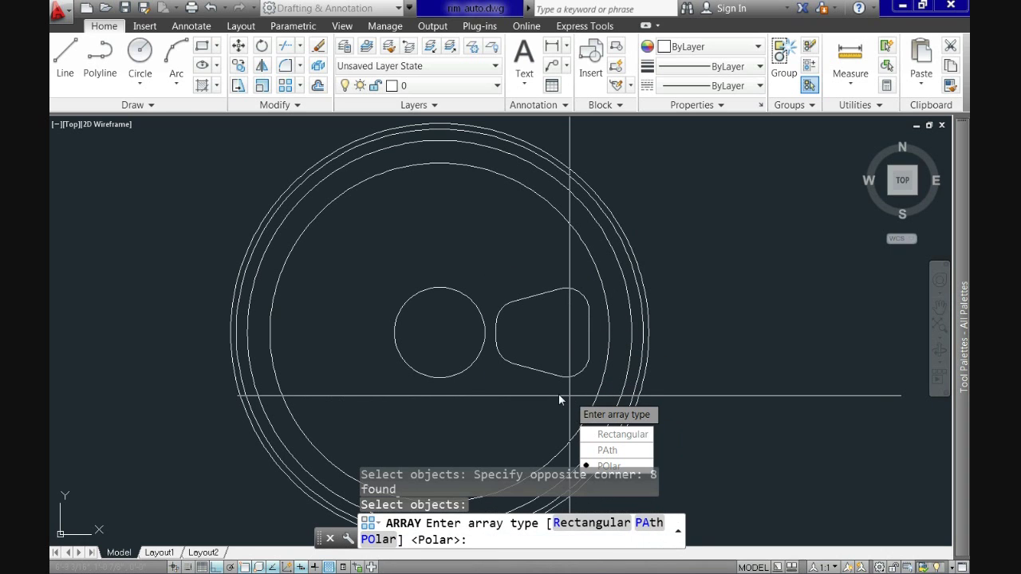
pyautogui.press('Return')
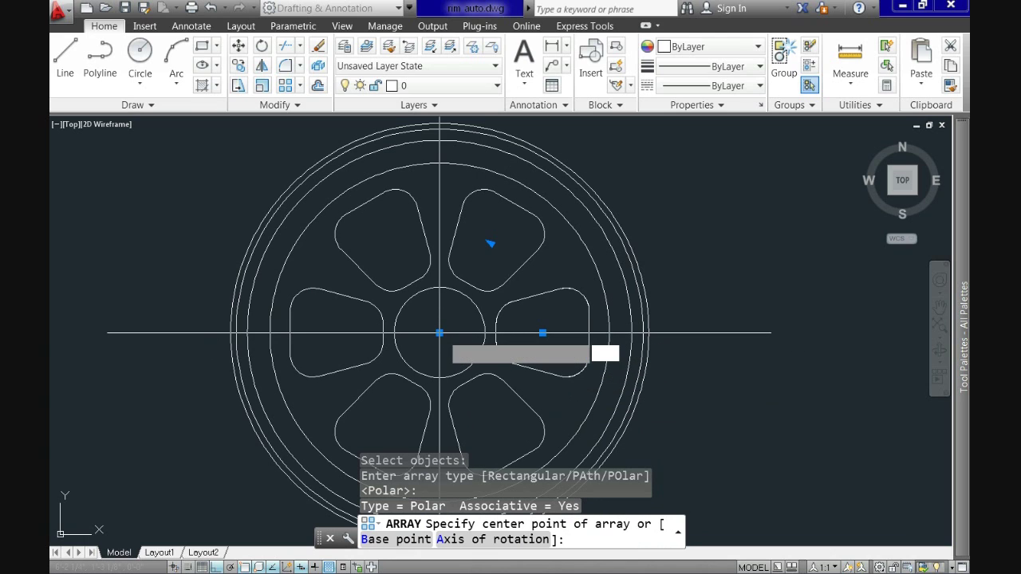
pyautogui.click(440, 333)
pyautogui.press('Down')
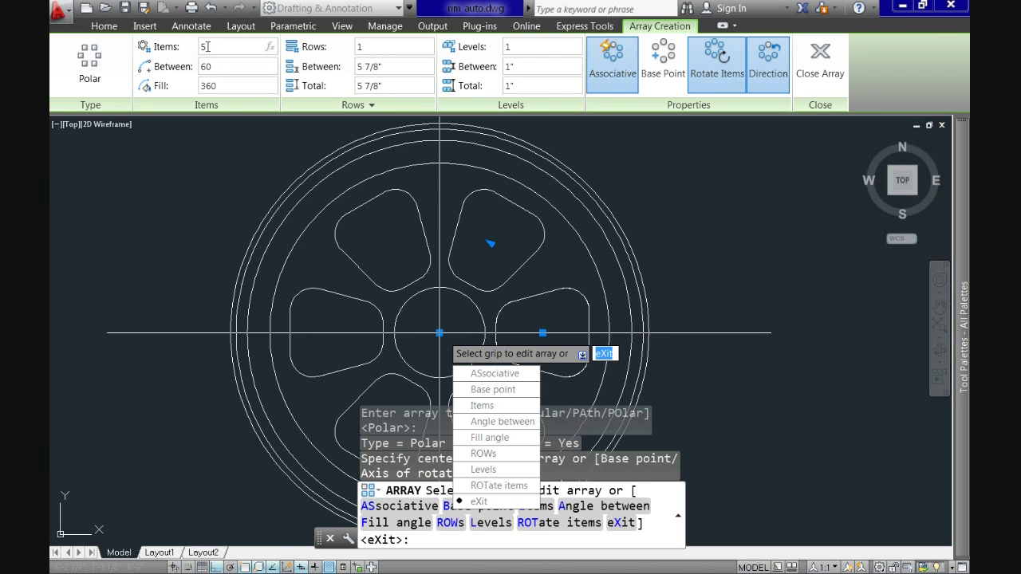
pyautogui.press('Return')
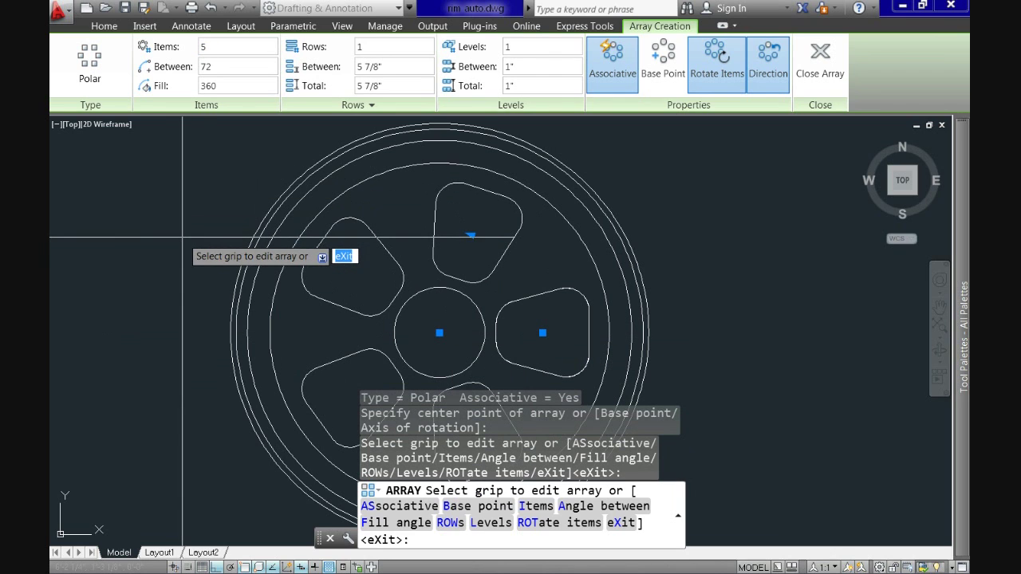
pyautogui.press('Return')
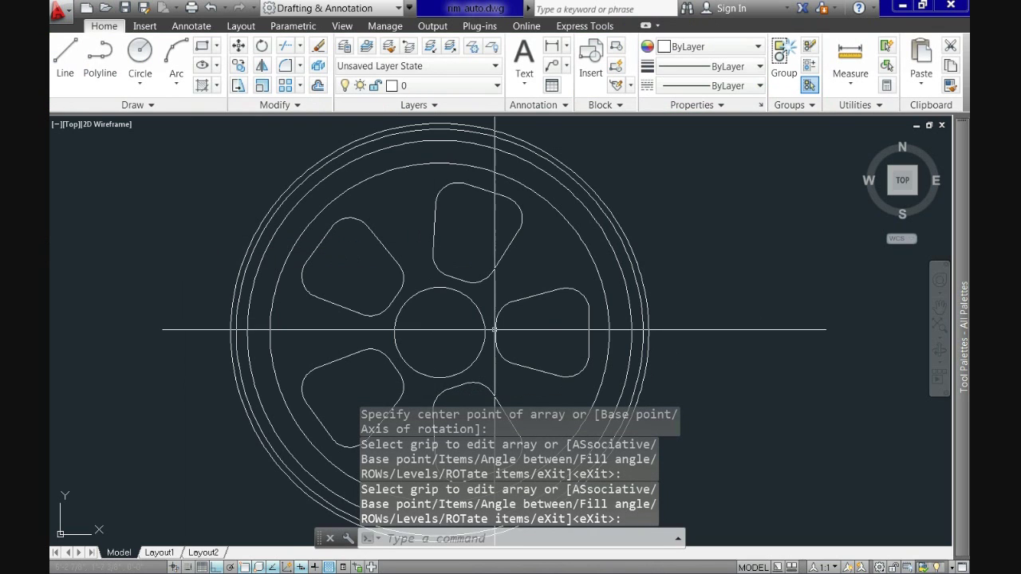
pyautogui.scroll(-3, 294, 241)
pyautogui.moveTo(293, 241); pyautogui.dragTo(276, 284, button='middle')
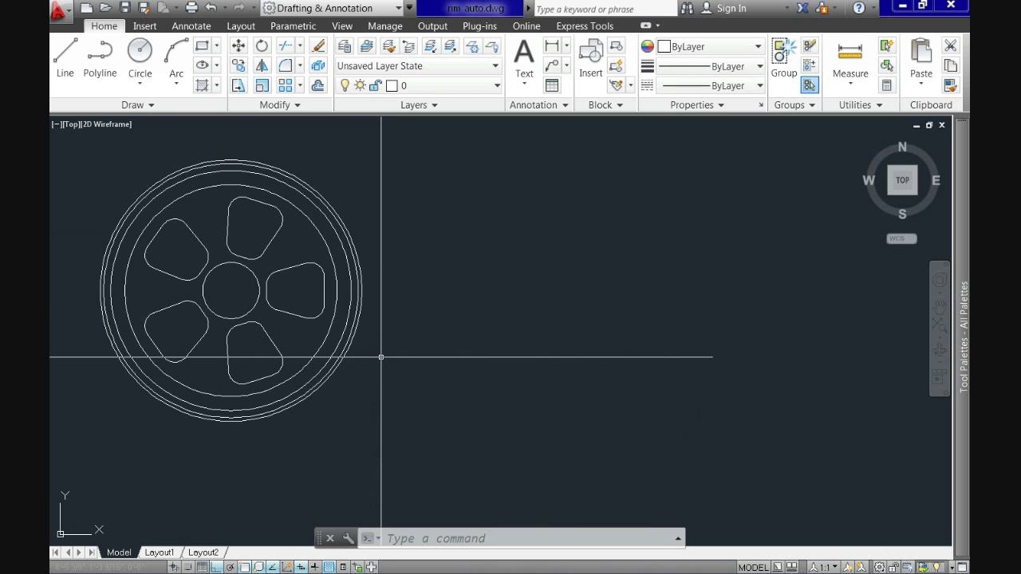
pyautogui.scroll(2, 195, 215)
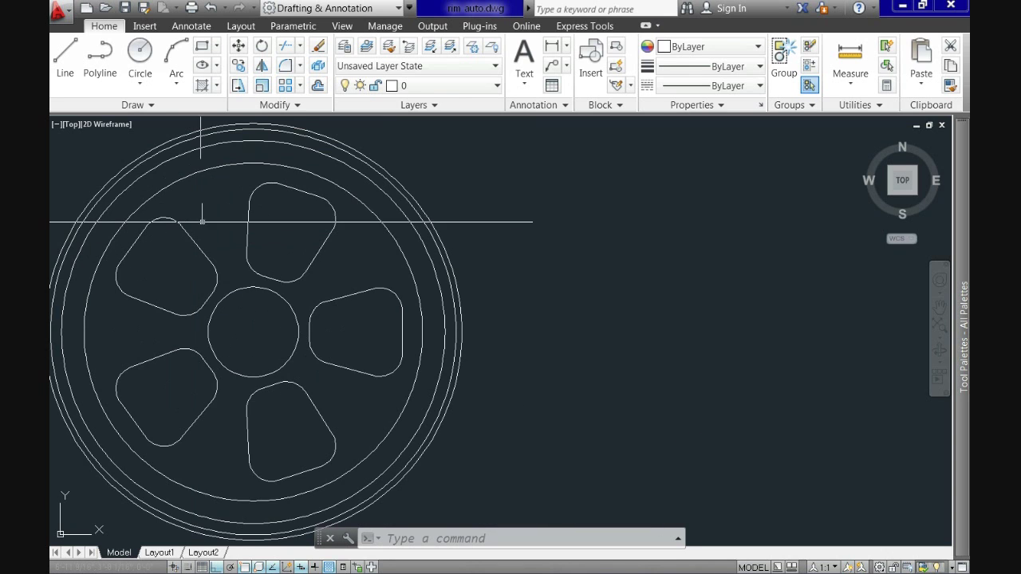
pyautogui.moveTo(233, 227); pyautogui.dragTo(323, 269, button='middle')
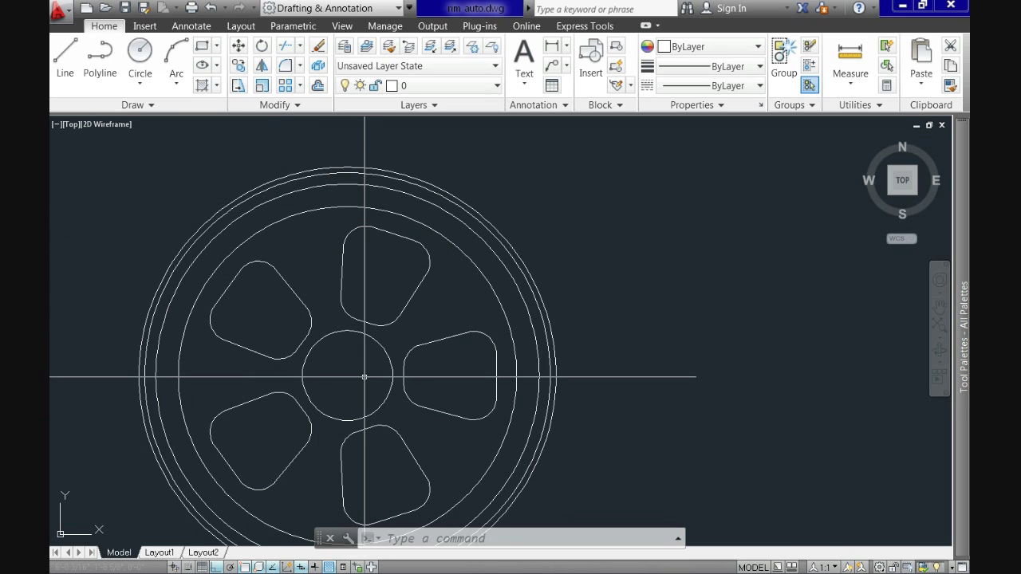
# - Draw a horizontal line from the wheel centre out past the rim on the right
pyautogui.press('Return')
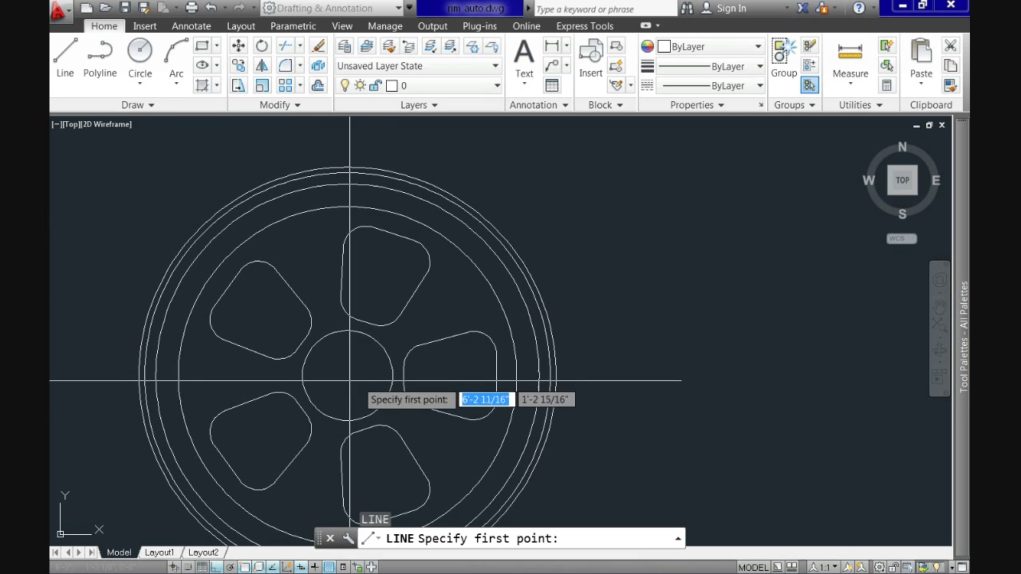
pyautogui.click(347, 375)
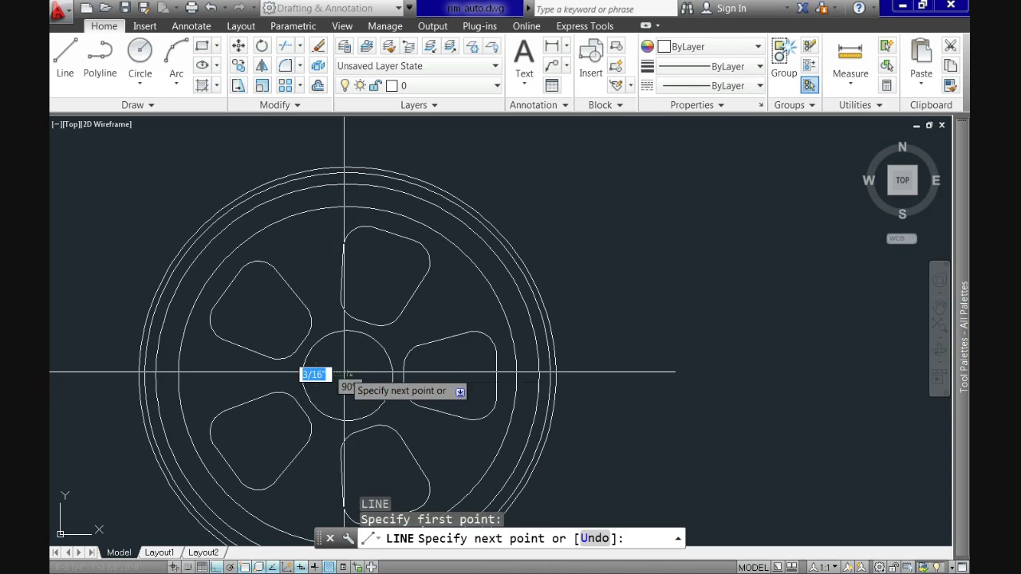
pyautogui.click(621, 375)
pyautogui.press('Return')
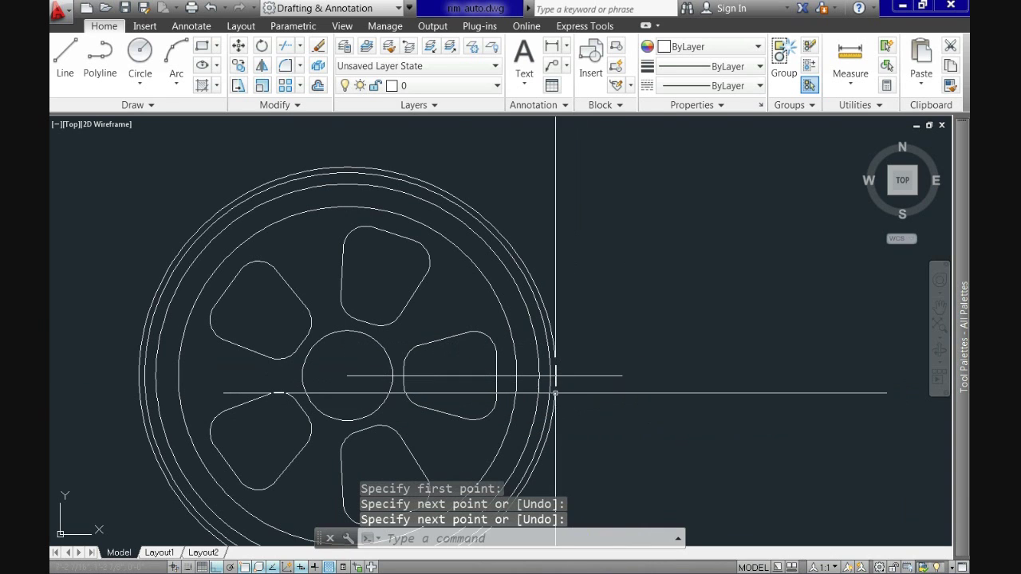
pyautogui.scroll(2, 551, 389)
# - Trim the line against the rim circles, keeping only the piece between them
pyautogui.write('tr')
pyautogui.press('Return')
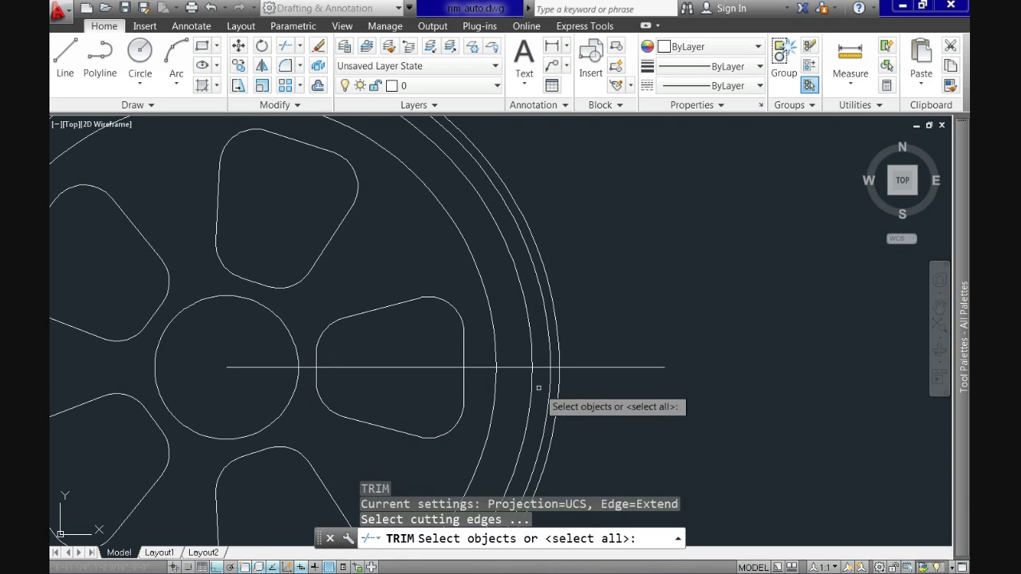
pyautogui.click(540, 387)
pyautogui.click(488, 383)
pyautogui.press('Return')
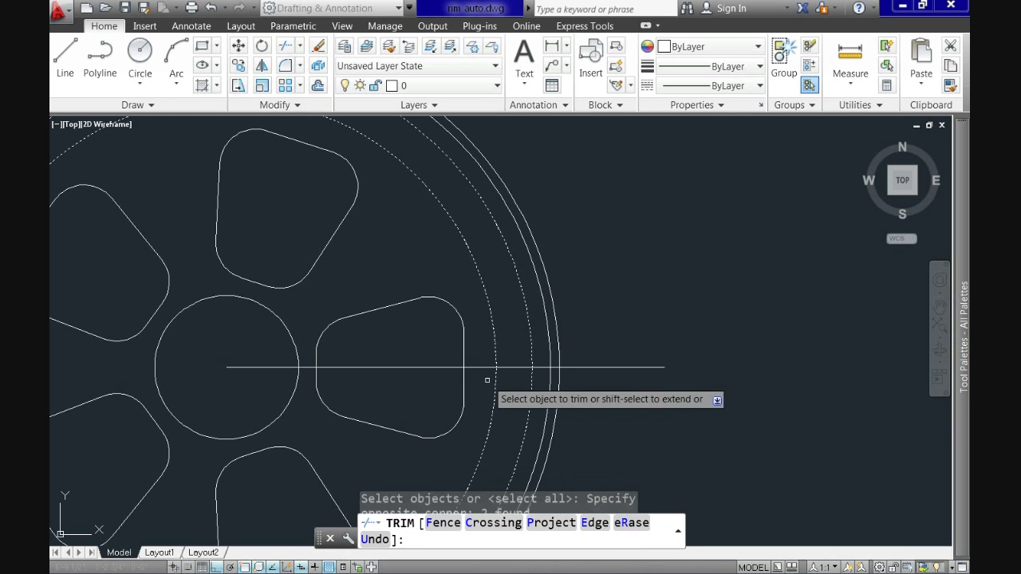
pyautogui.click(487, 376)
pyautogui.click(476, 356)
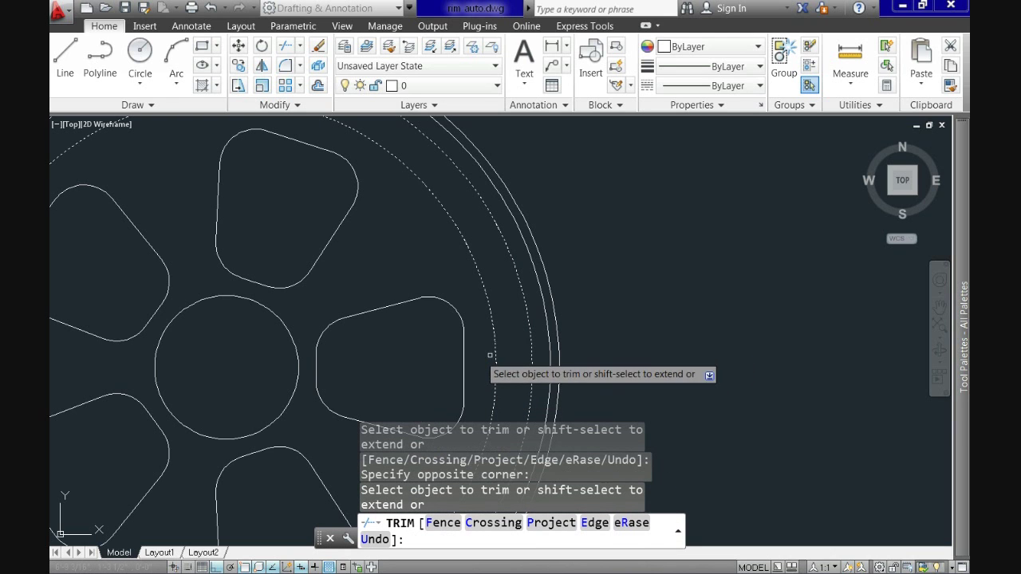
pyautogui.click(548, 368)
pyautogui.press('Return')
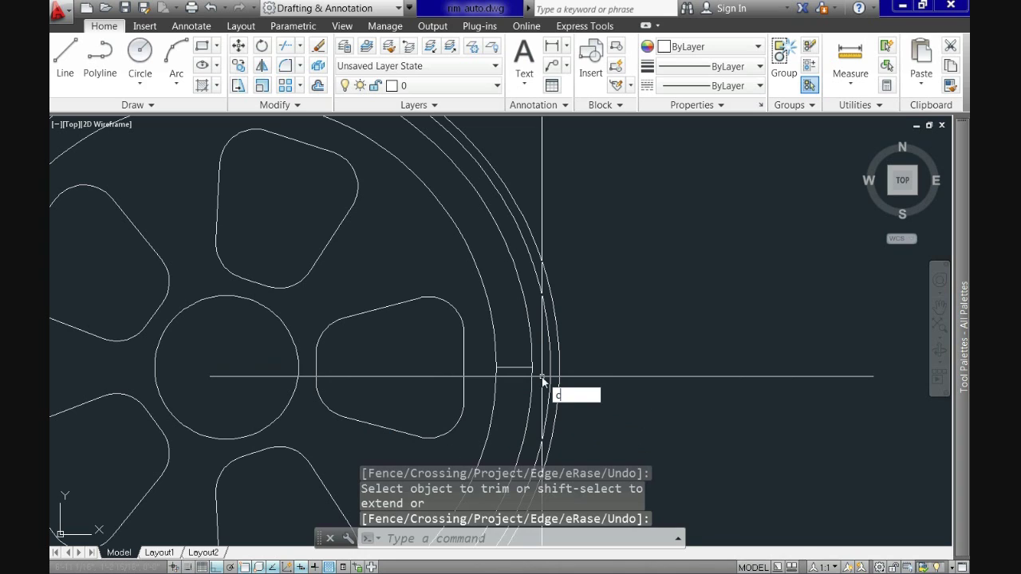
pyautogui.write('c')
pyautogui.press('Return')
# - Draw a 0.2-radius bolt-hole circle on the short guide line, then erase the line
pyautogui.click(514, 369)
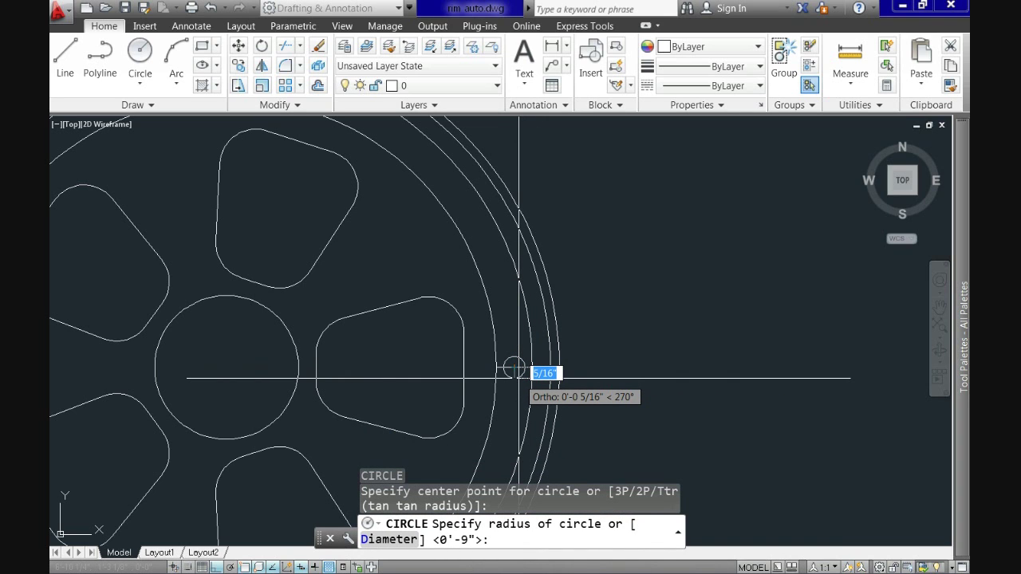
pyautogui.write('.2')
pyautogui.press('Return')
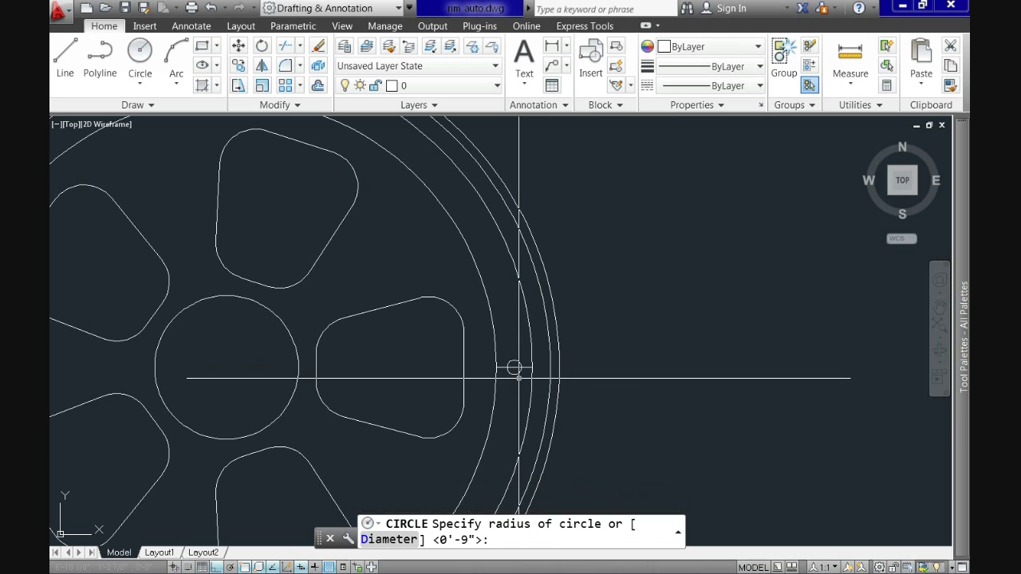
pyautogui.scroll(2, 515, 371)
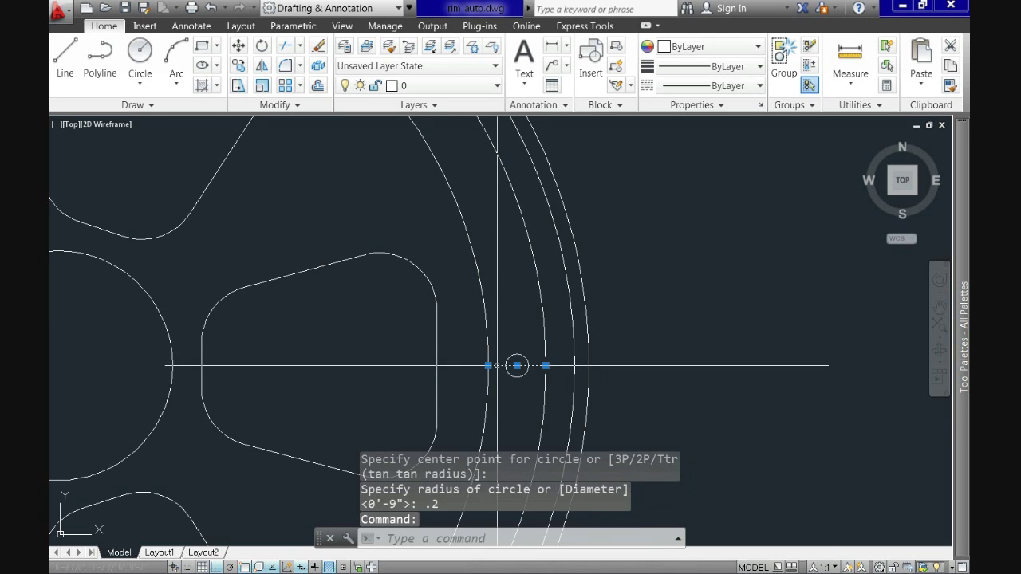
pyautogui.press('Delete')
pyautogui.scroll(-2, 610, 398)
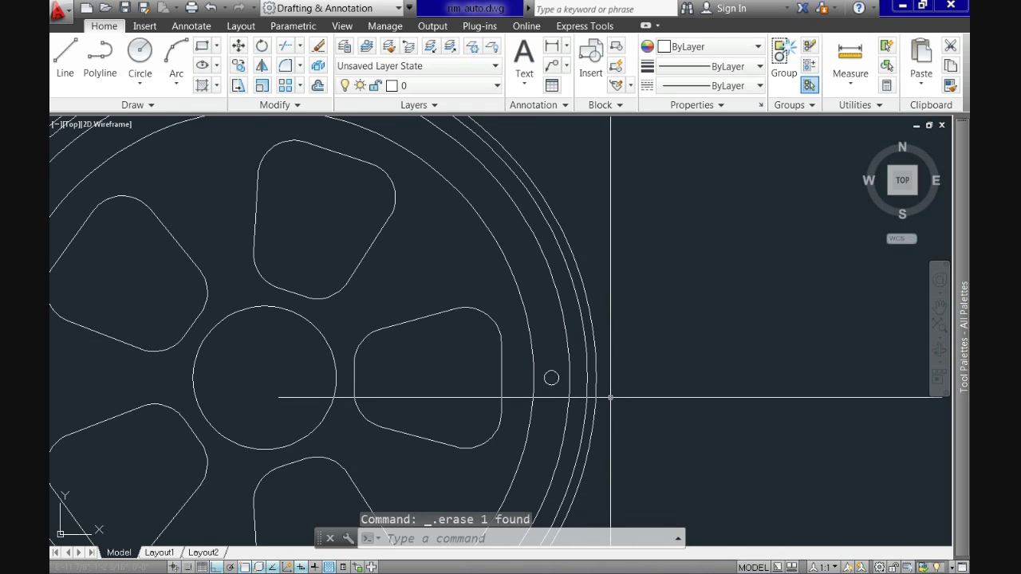
pyautogui.write('rr')
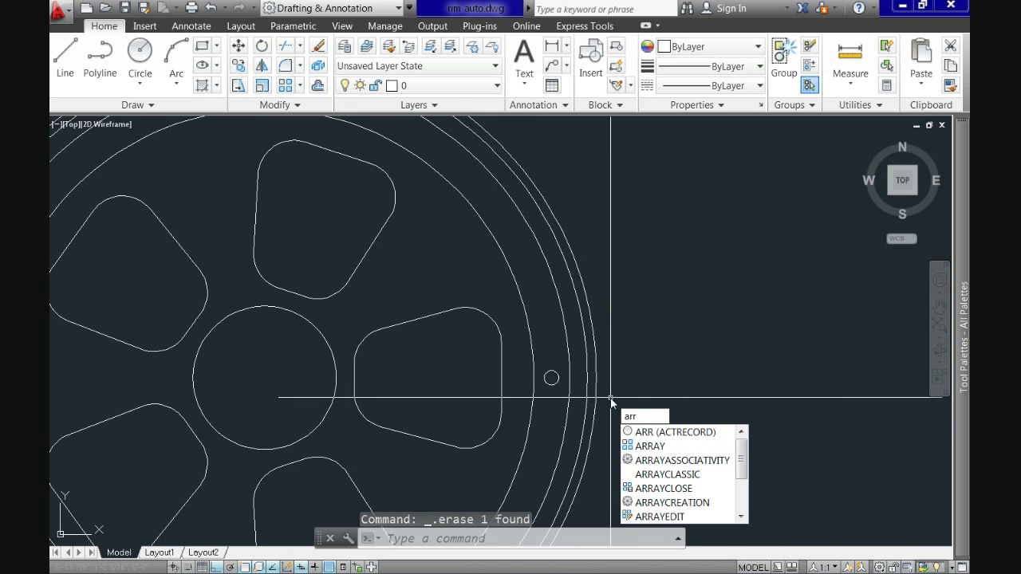
# - Polar-array the small circle into 25 holes around the wheel centre
pyautogui.click(650, 446)
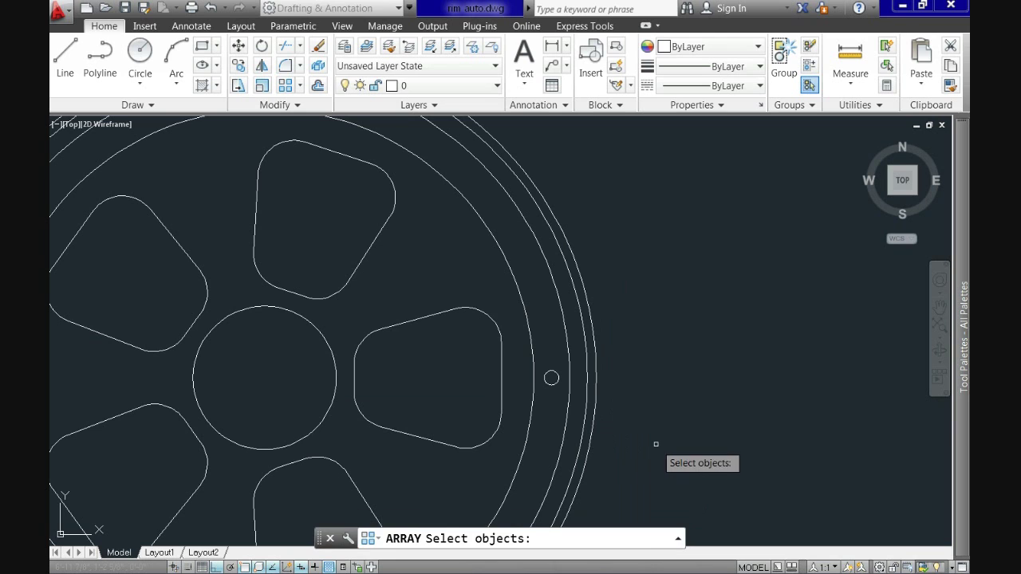
pyautogui.click(551, 379)
pyautogui.press('Return')
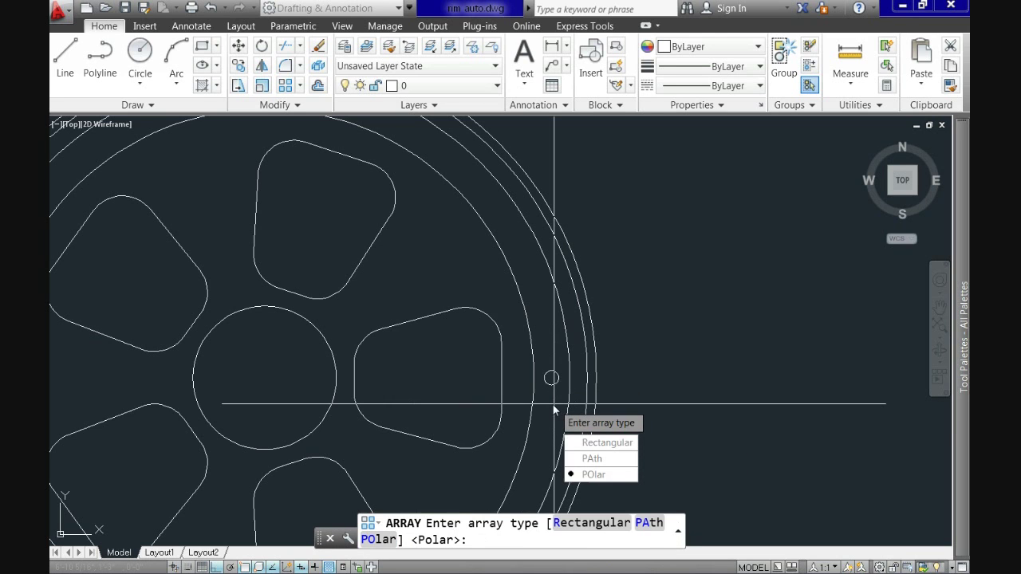
pyautogui.press('Return')
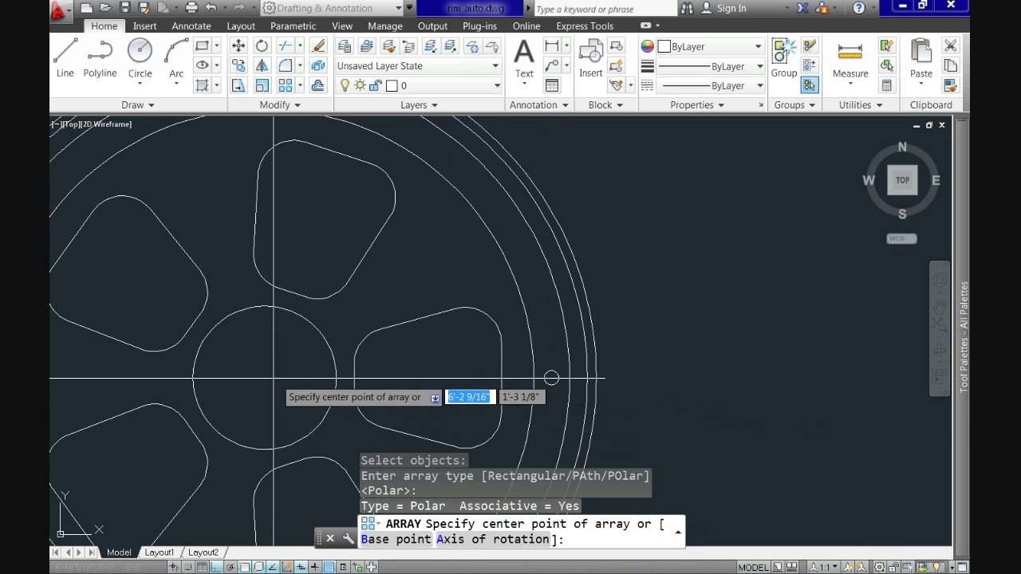
pyautogui.click(266, 380)
pyautogui.scroll(-3, 266, 380)
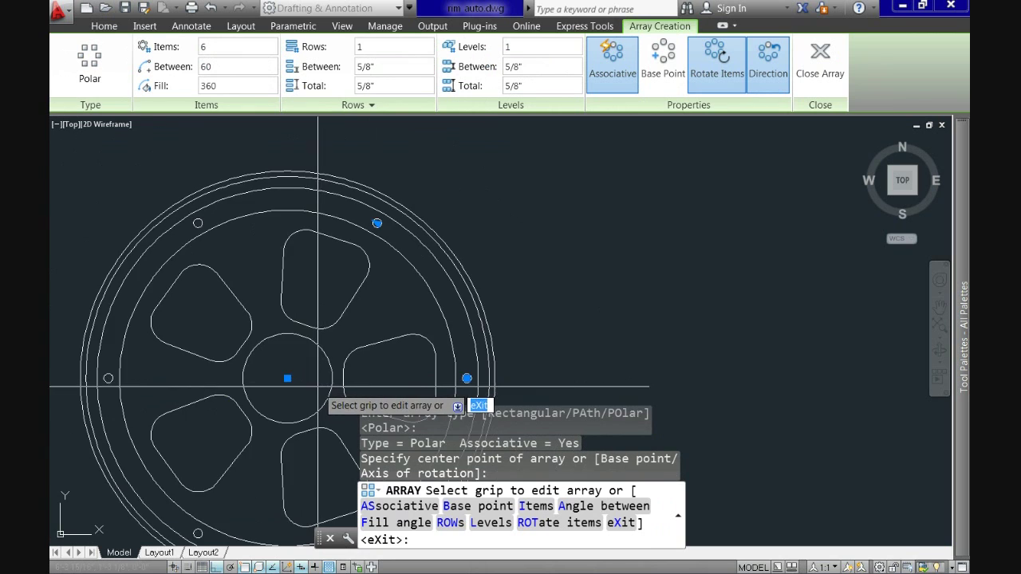
pyautogui.scroll(4, 322, 354)
pyautogui.scroll(-3, 355, 328)
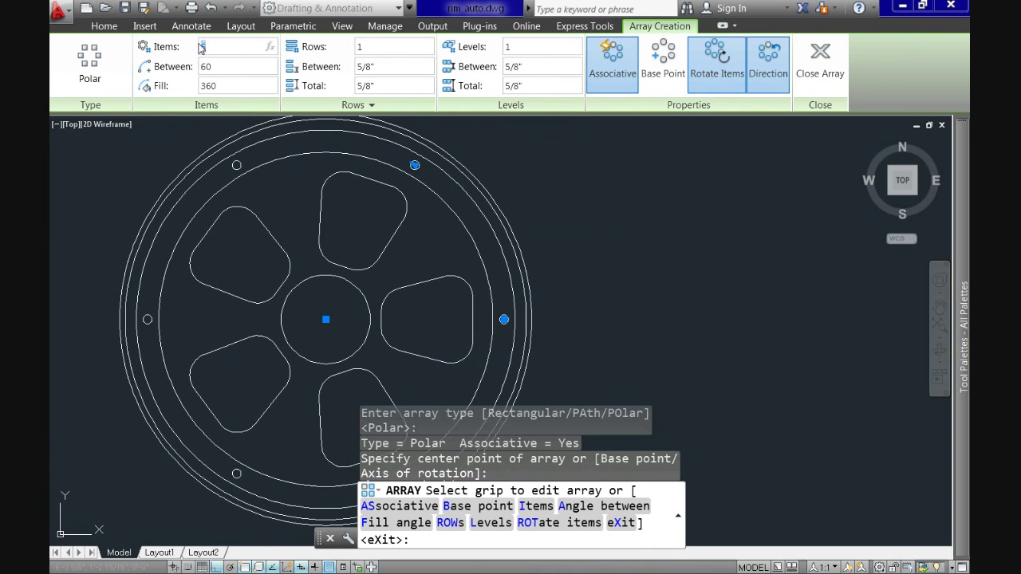
pyautogui.write('20')
pyautogui.press('Return')
pyautogui.press('Return')
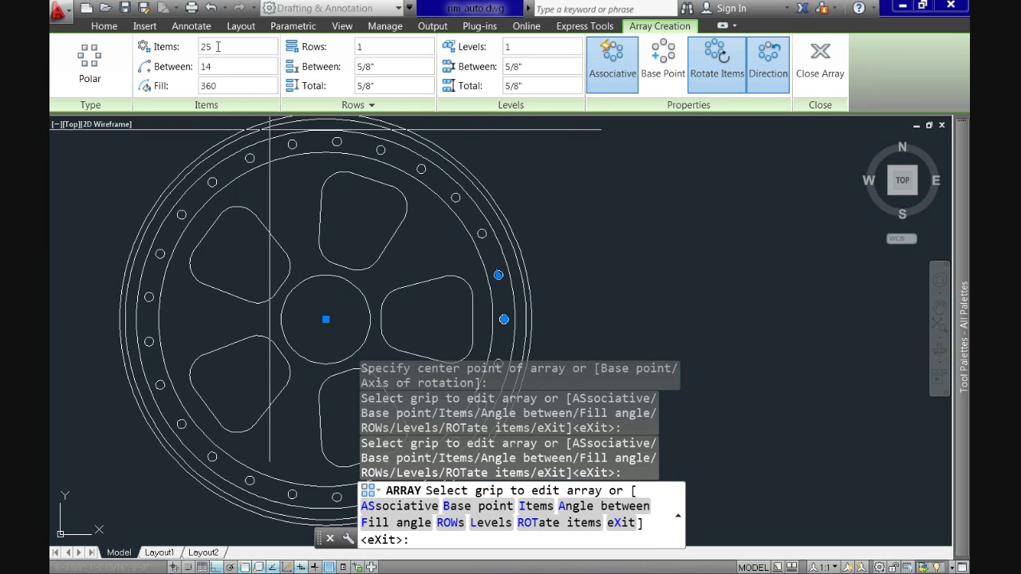
pyautogui.press('Return')
pyautogui.scroll(-1, 245, 292)
pyautogui.moveTo(326, 281); pyautogui.dragTo(344, 308, button='middle')
# - Draw a 0.3-radius circle centred on the hub circle's right quadrant
pyautogui.write('l')
pyautogui.press('Return')
pyautogui.click(347, 317)
pyautogui.scroll(6, 372, 317)
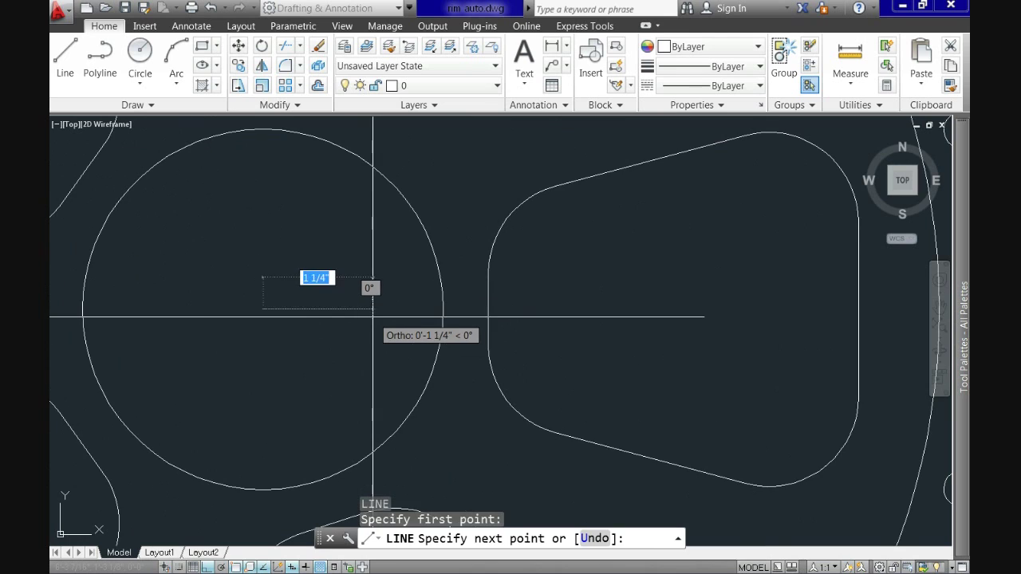
pyautogui.press('Escape')
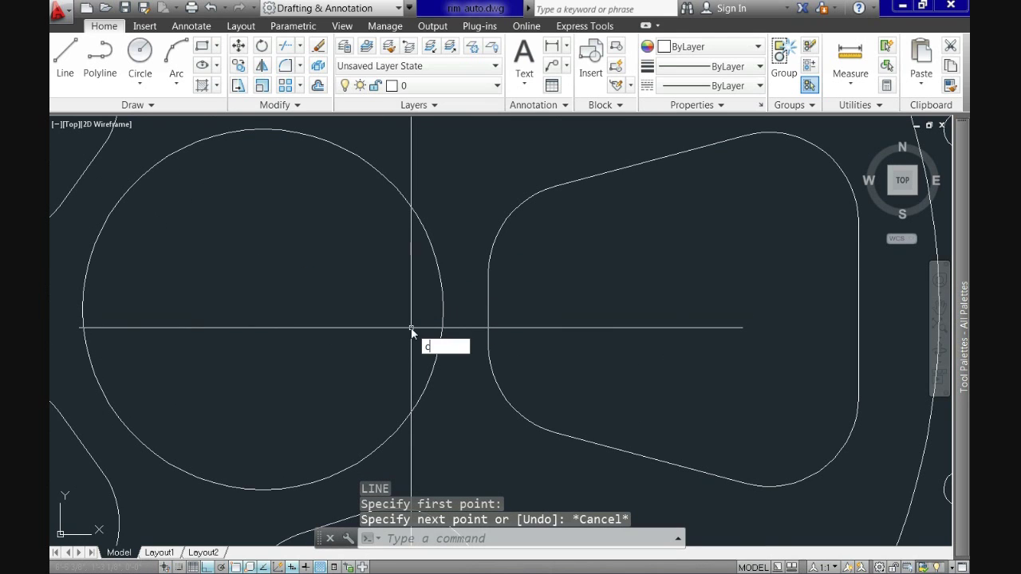
pyautogui.write('c')
pyautogui.press('Return')
pyautogui.click(443, 310)
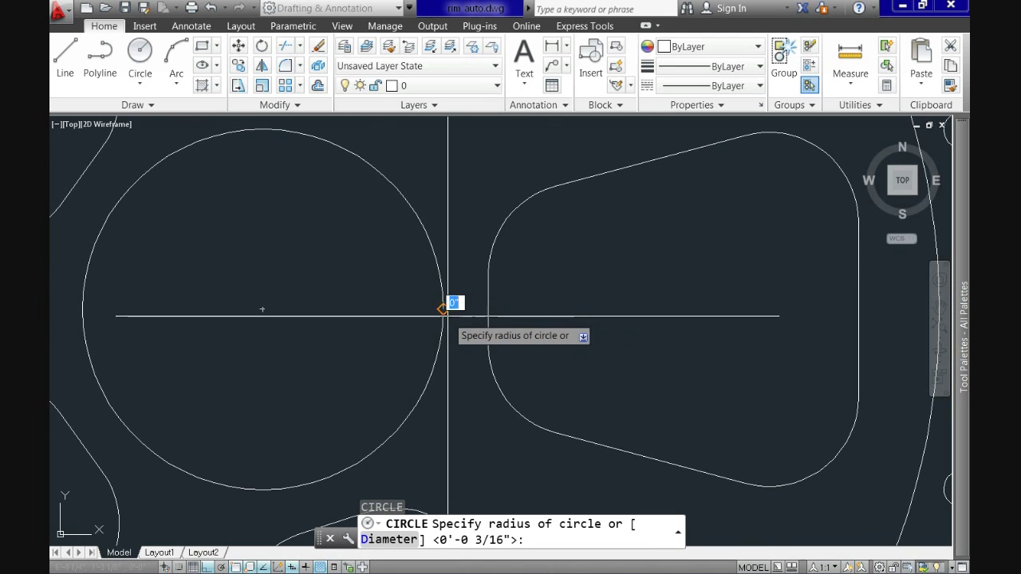
pyautogui.write('.3')
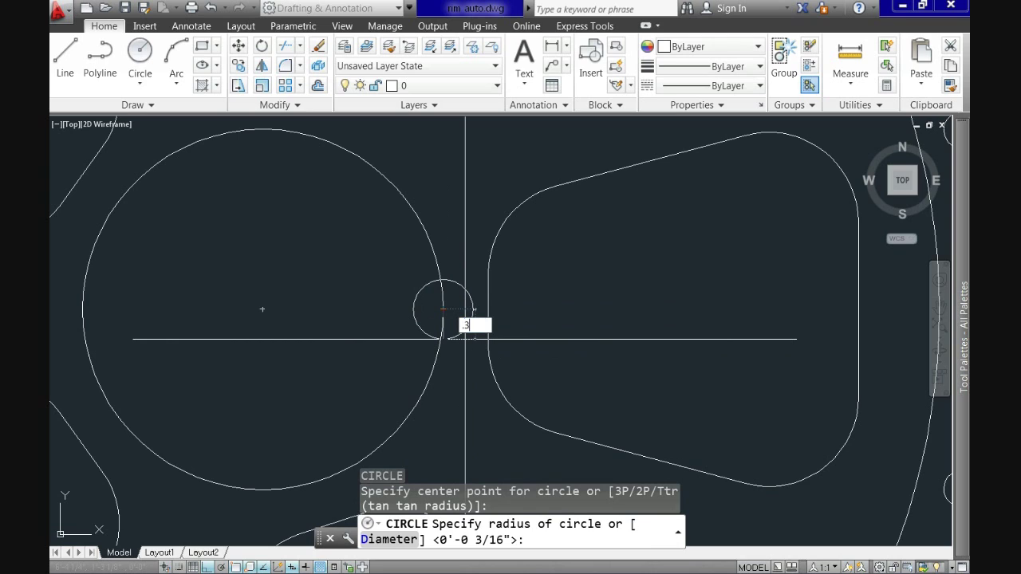
pyautogui.press('Return')
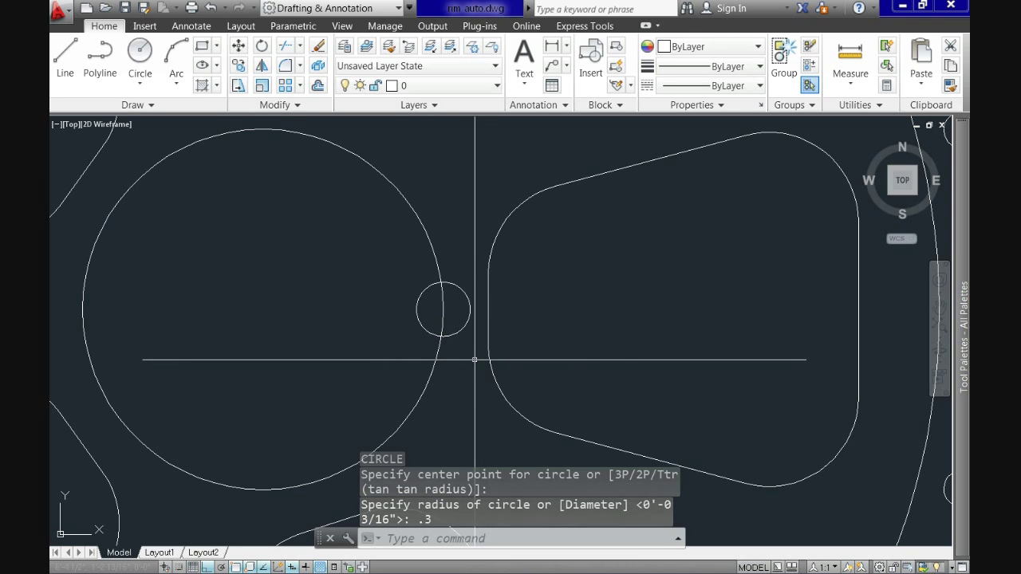
# - Move the new small circle 0.5 to the left (@-.5,0)
pyautogui.write('m')
pyautogui.press('Return')
pyautogui.click(462, 329)
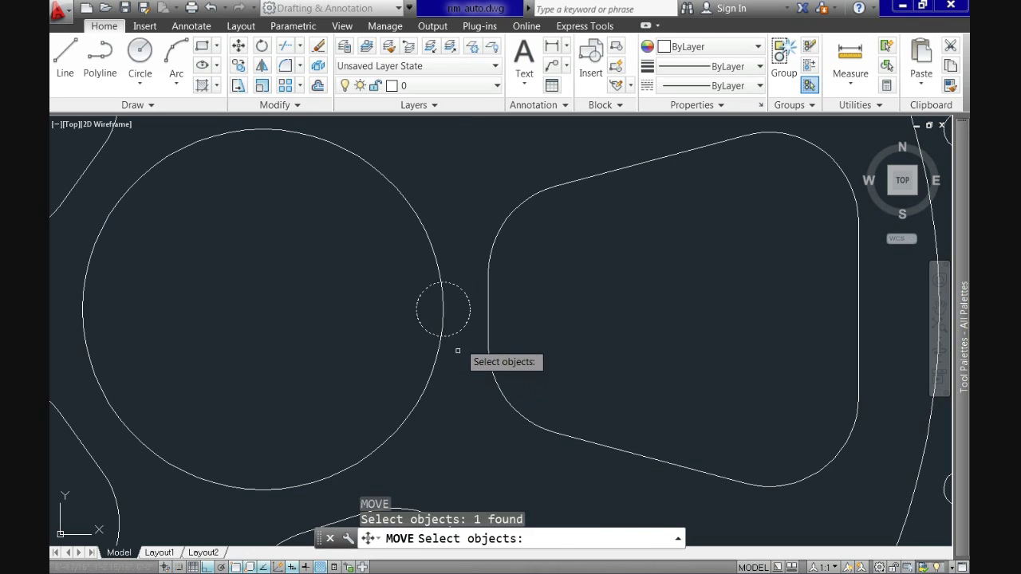
pyautogui.press('Return')
pyautogui.press('Return')
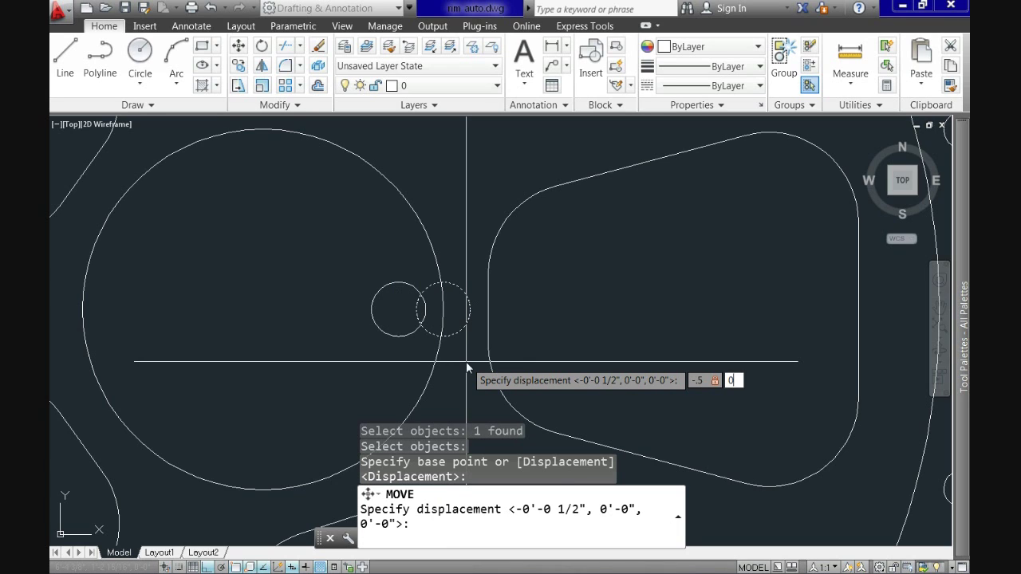
pyautogui.press('Return')
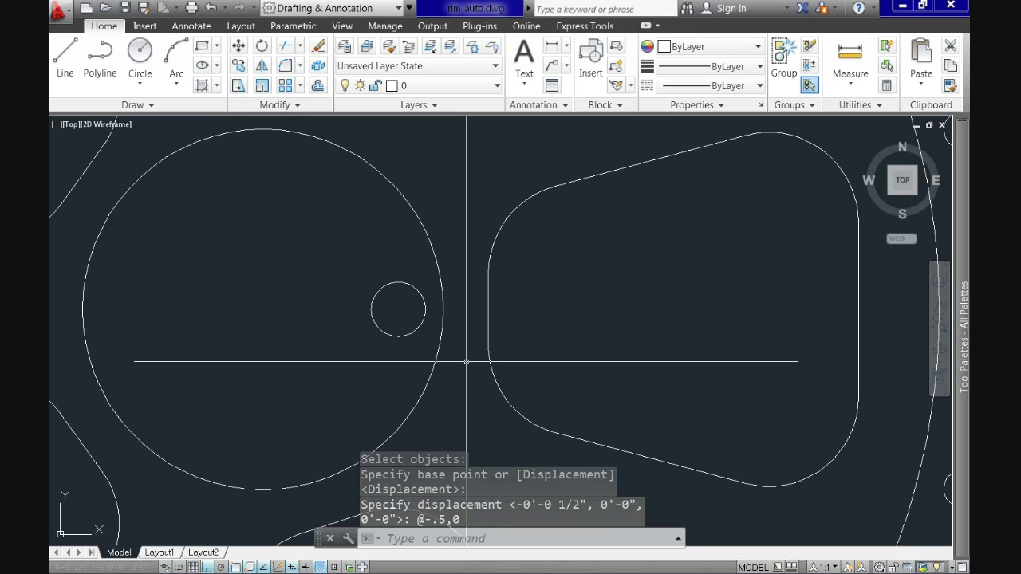
pyautogui.write('arr')
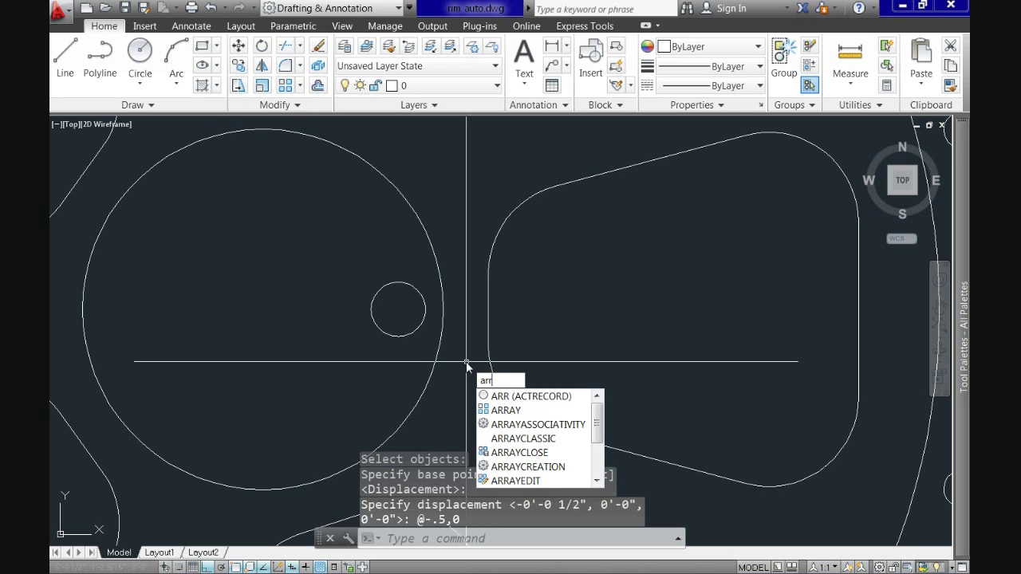
pyautogui.click(500, 411)
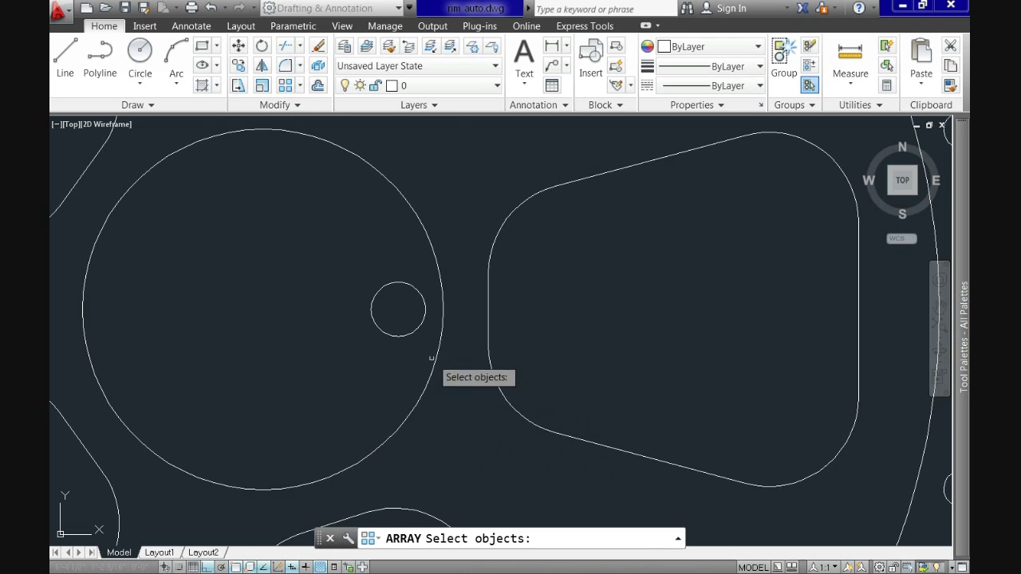
pyautogui.click(408, 335)
pyautogui.press('Return')
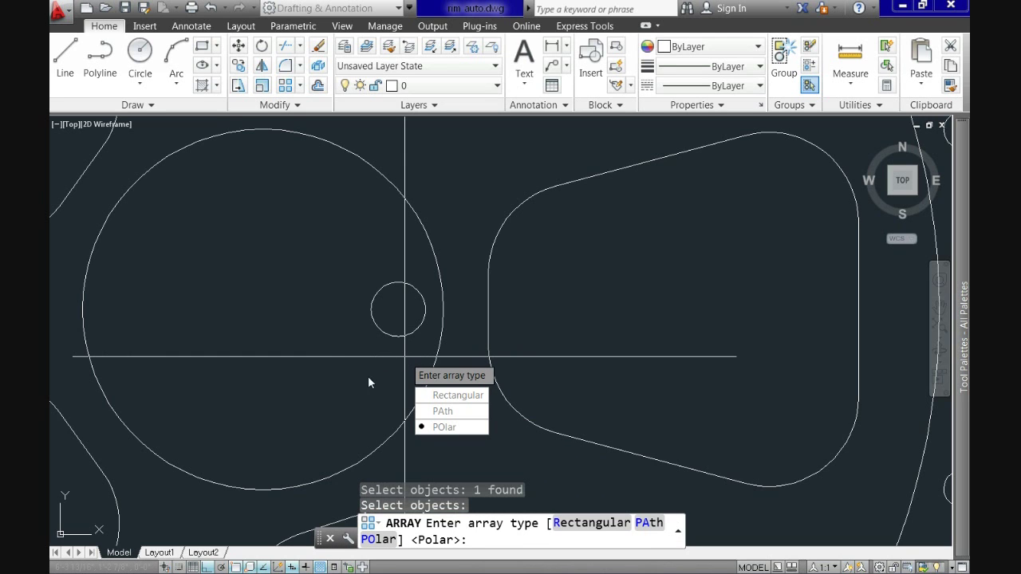
pyautogui.press('Return')
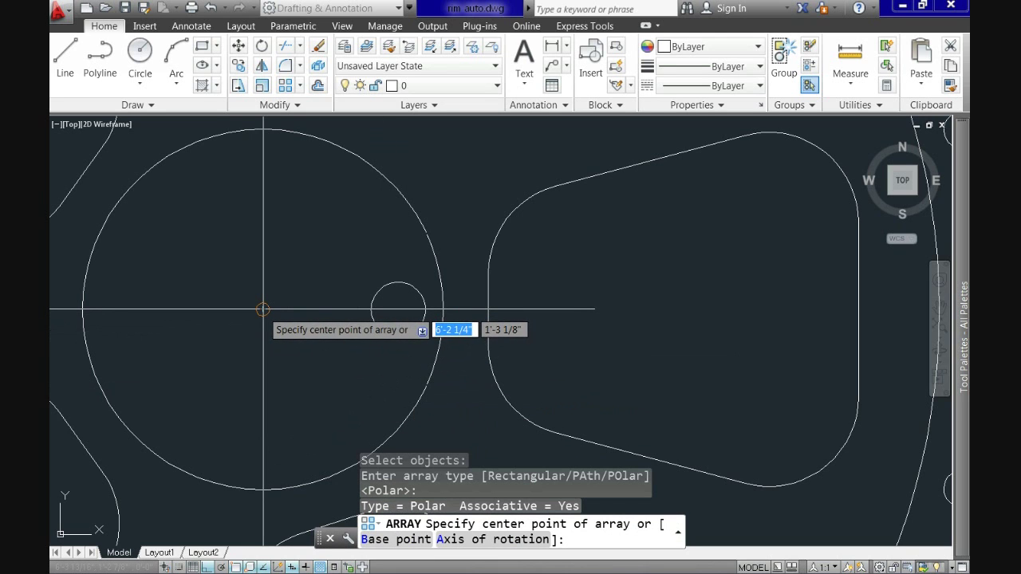
pyautogui.click(264, 309)
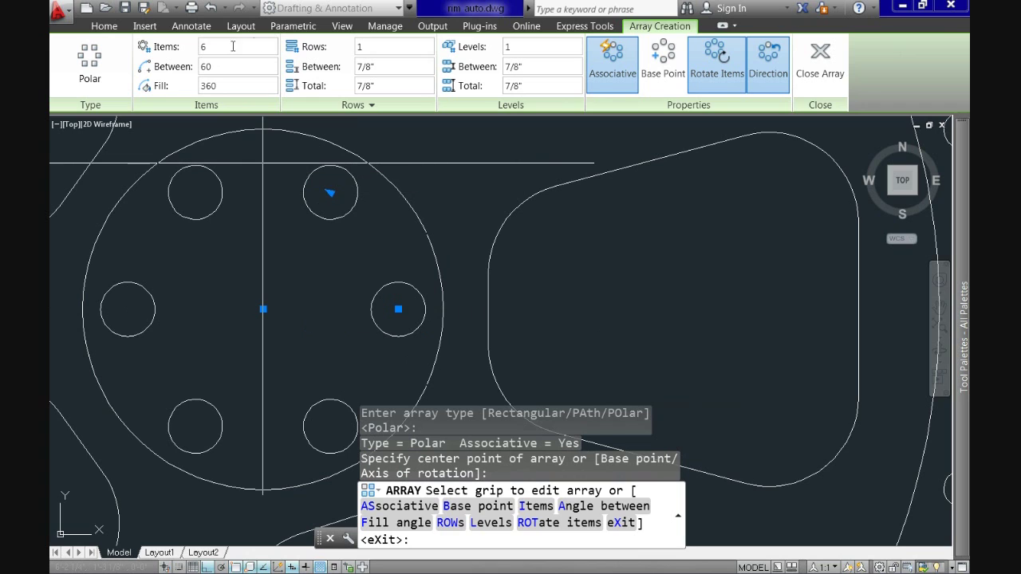
pyautogui.click(200, 48)
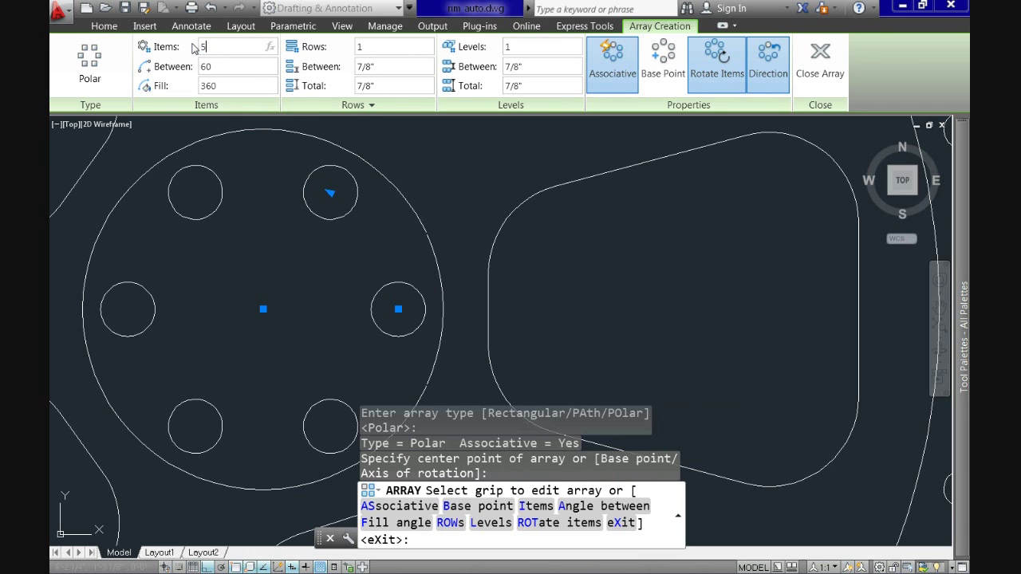
pyautogui.press('Return')
pyautogui.press('Return')
pyautogui.scroll(-2, 302, 321)
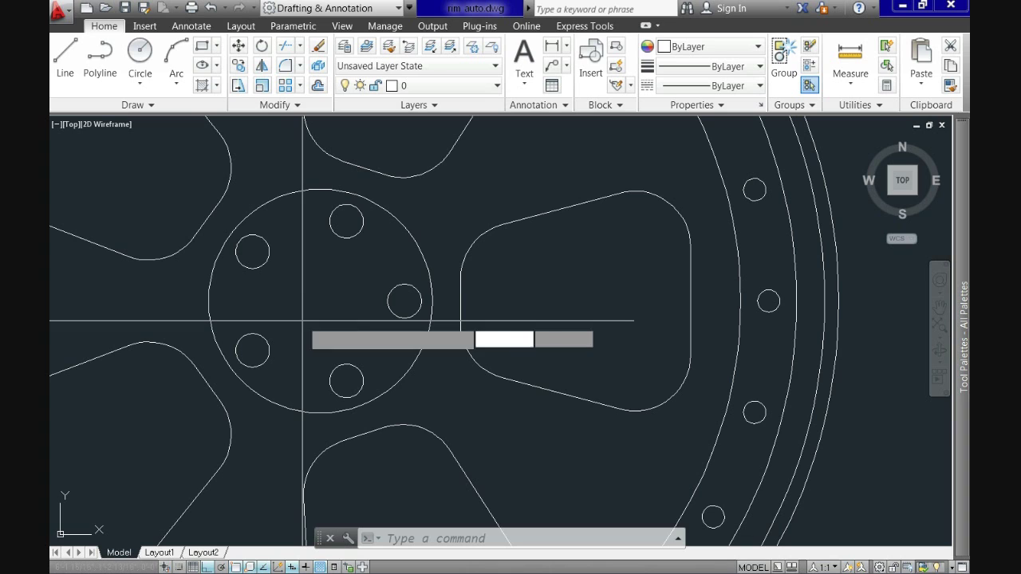
pyautogui.press('Return')
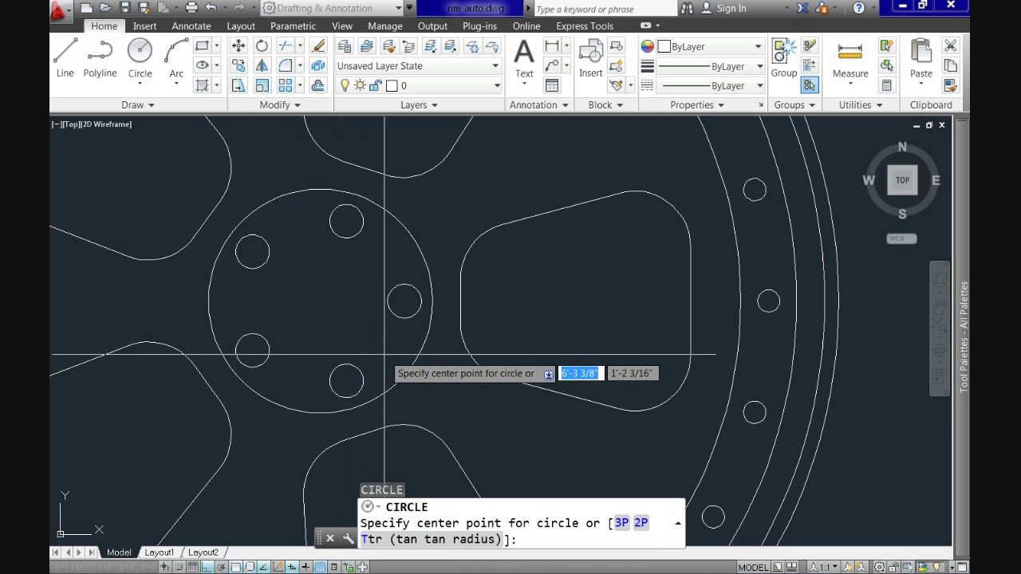
# - Centre a 0.75-radius bore circle on the hub and reframe the whole wheel
pyautogui.click(320, 301)
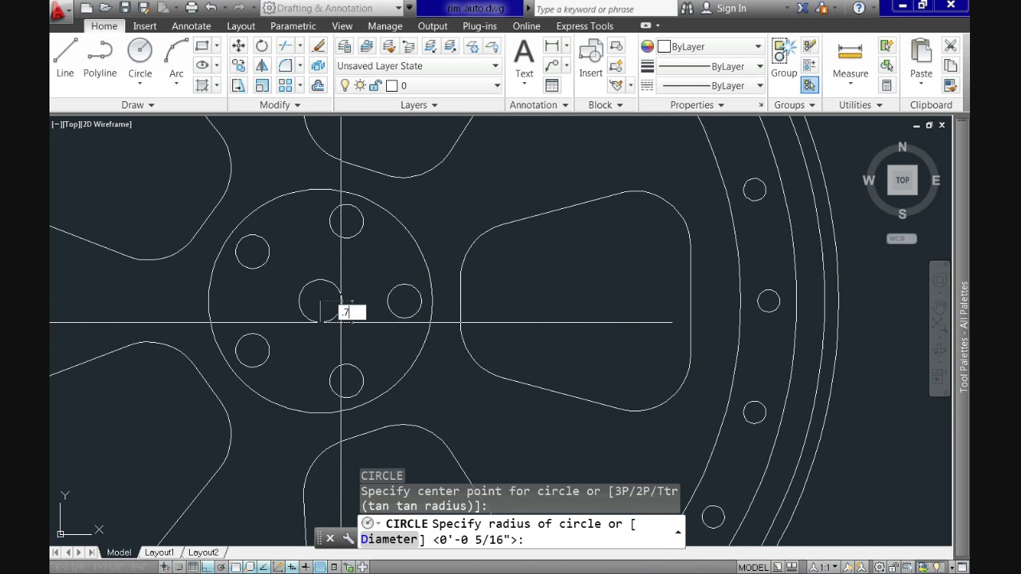
pyautogui.press('Return')
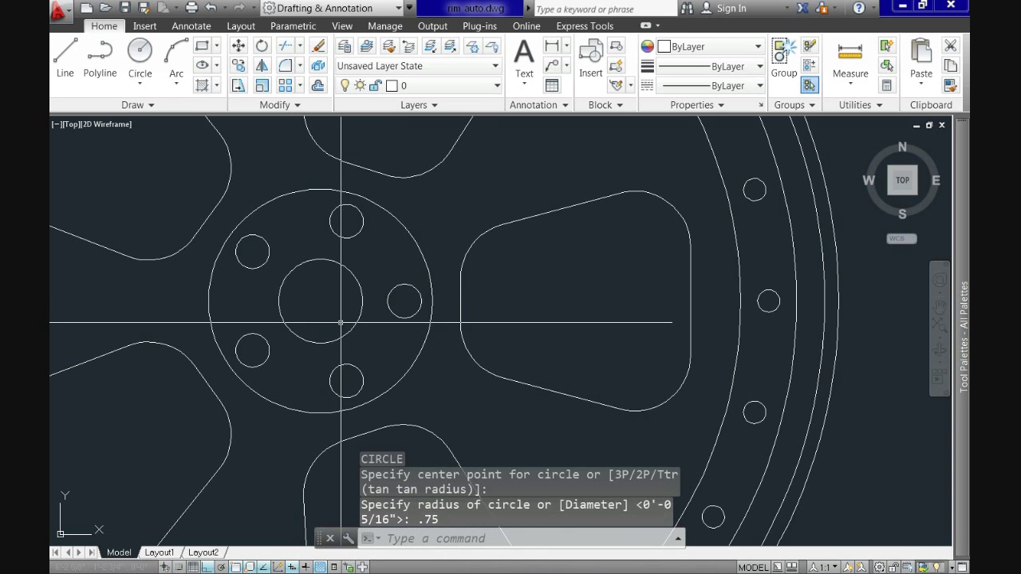
pyautogui.scroll(-6, 340, 323)
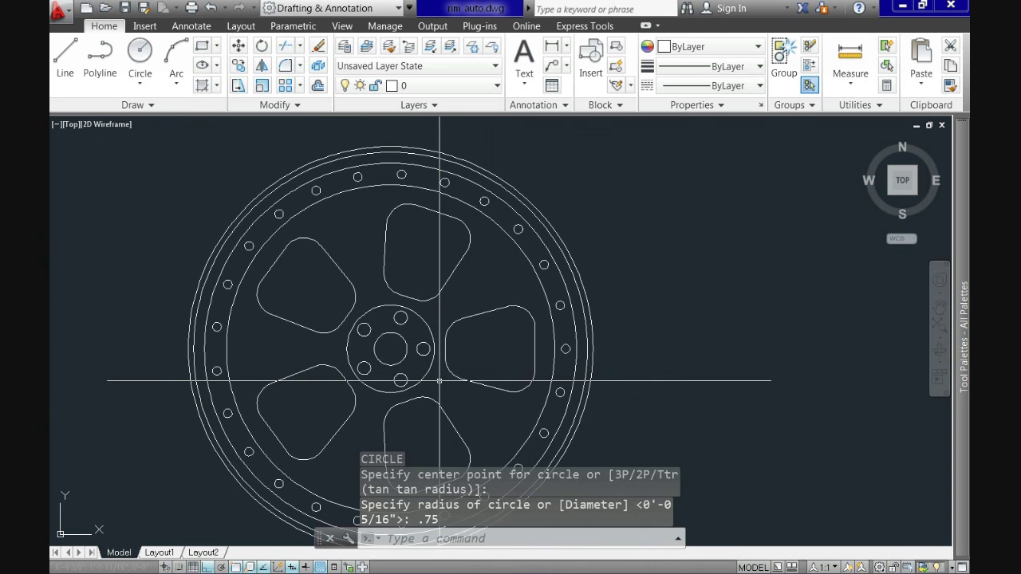
pyautogui.moveTo(473, 410); pyautogui.dragTo(402, 394, button='middle')
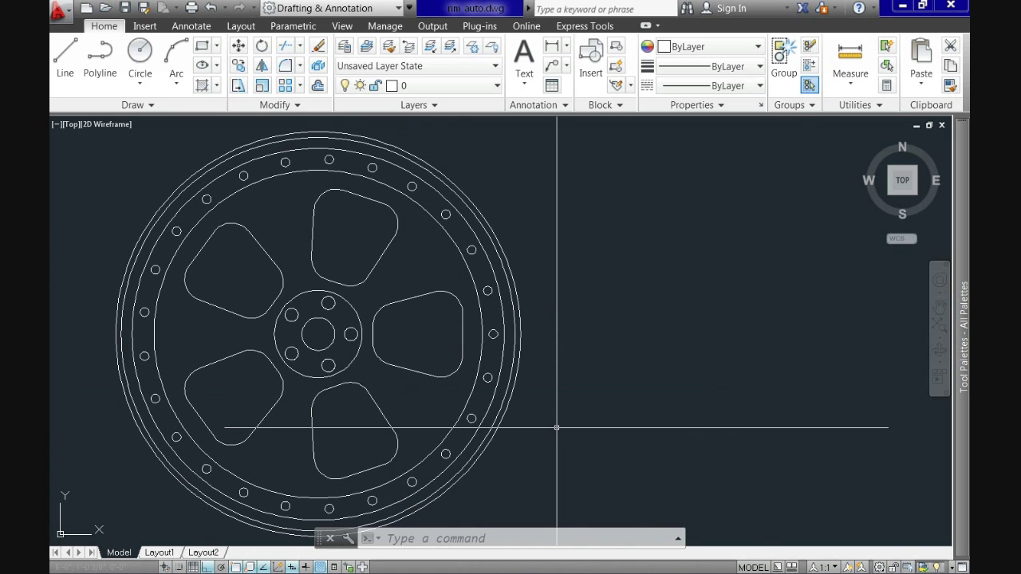
pyautogui.press('Return')
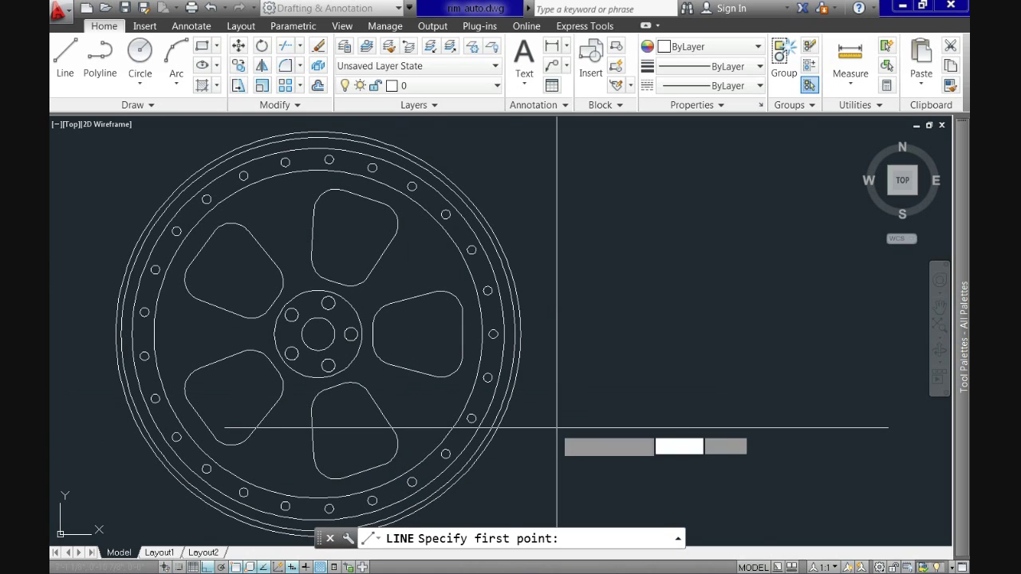
# - Draw horizontal lines rightward from the hub centre and the hub's top edge
pyautogui.click(318, 334)
pyautogui.click(652, 334)
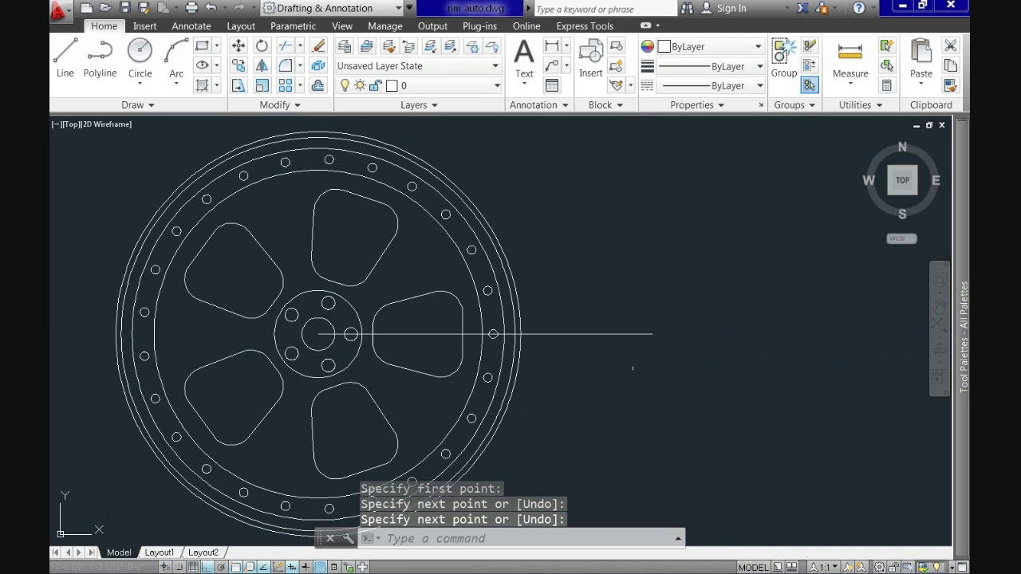
pyautogui.press('Return')
pyautogui.press('Return')
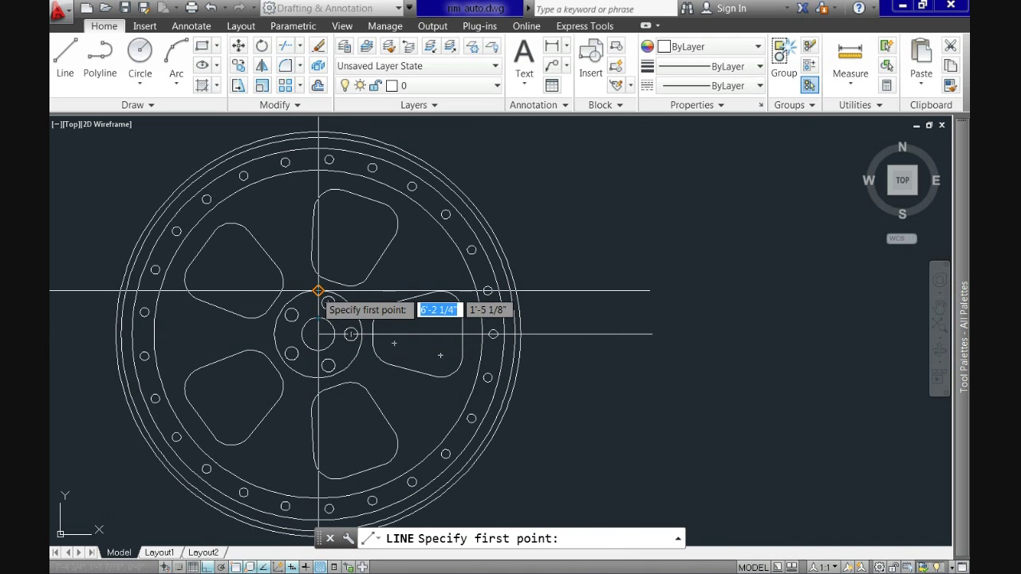
pyautogui.click(318, 291)
pyautogui.click(654, 288)
pyautogui.press('Return')
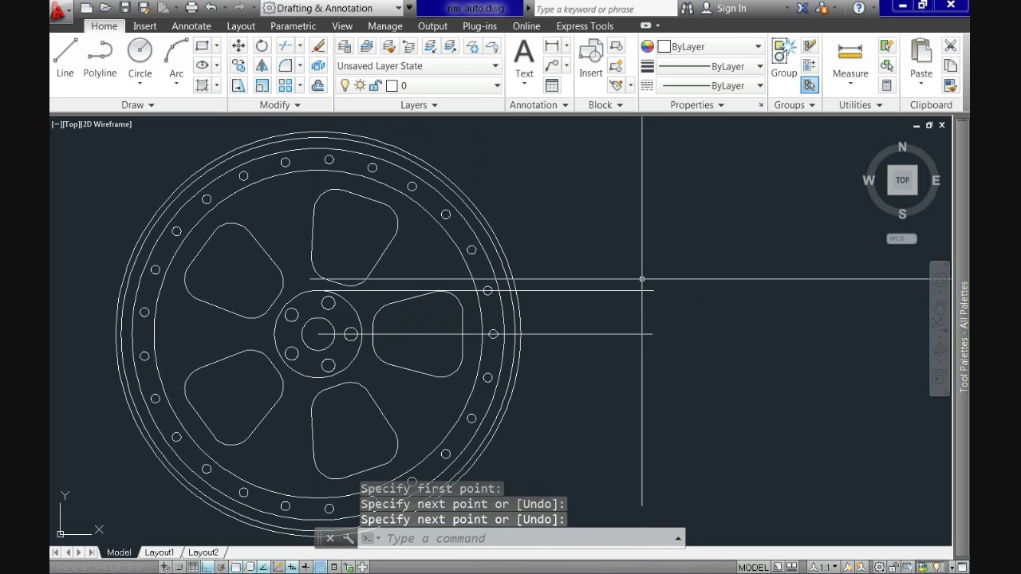
pyautogui.press('Return')
# - Draw two horizontal lines rightward from the upper rim points
pyautogui.click(319, 169)
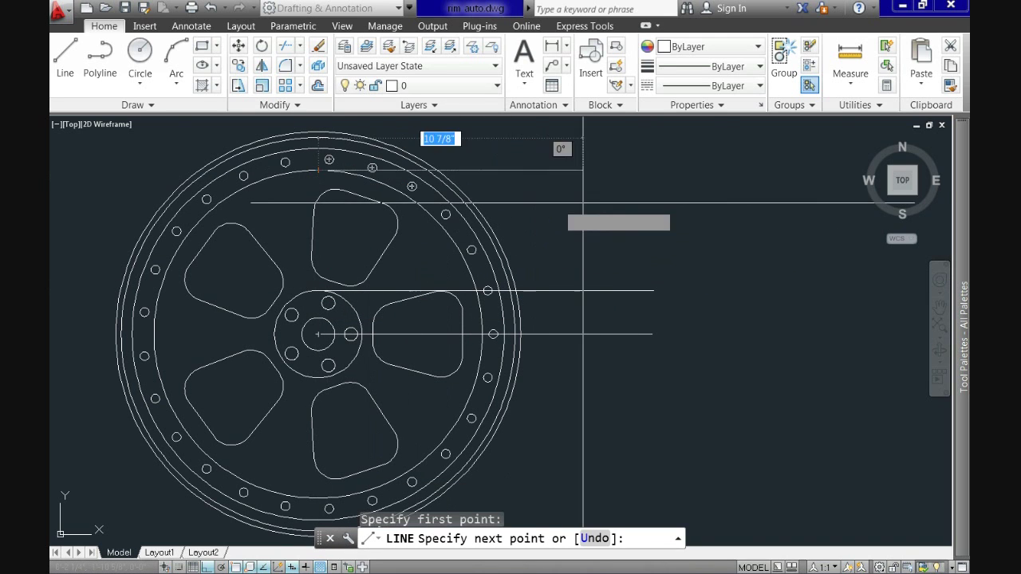
pyautogui.click(654, 200)
pyautogui.press('Return')
pyautogui.press('Return')
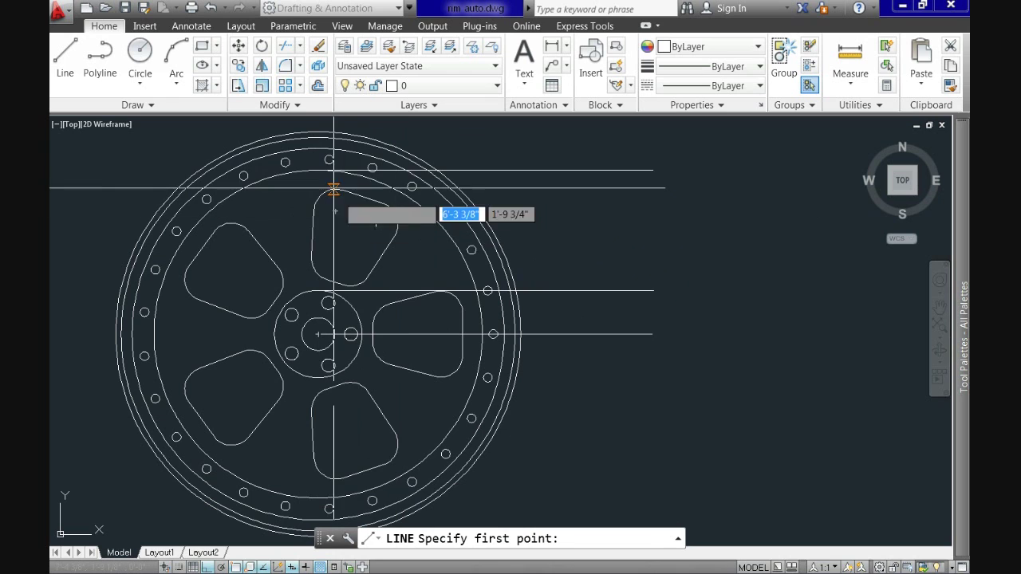
pyautogui.click(318, 148)
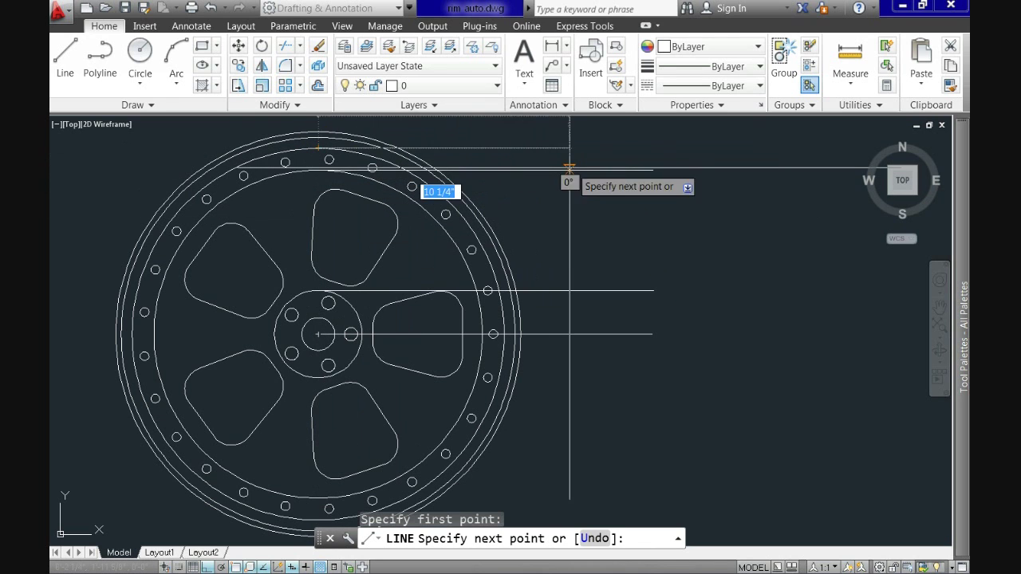
pyautogui.click(653, 145)
pyautogui.press('Return')
pyautogui.press('Return')
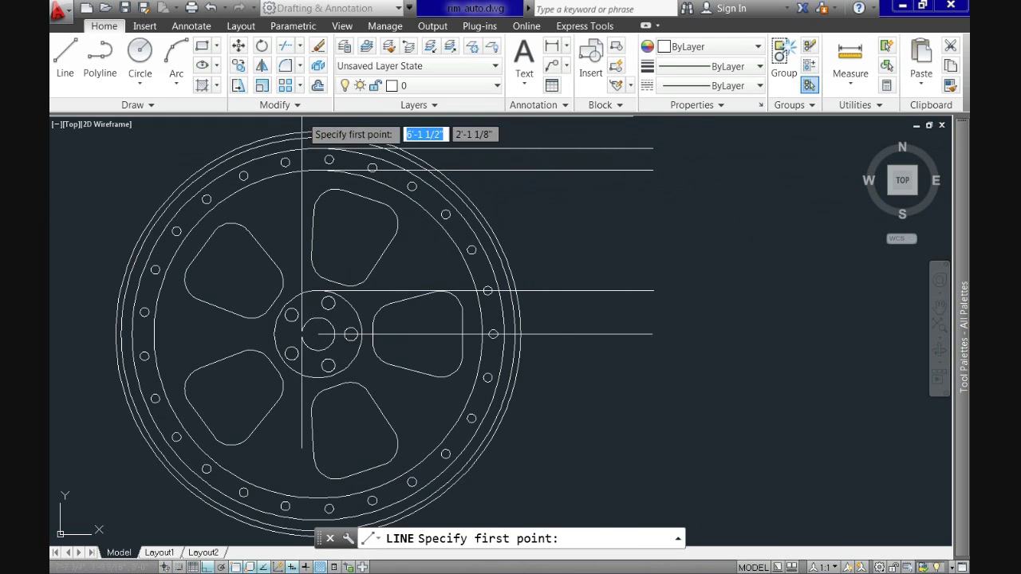
# - Zoom in and draw two more horizontal lines from the rim's outermost top edge
pyautogui.scroll(5, 317, 147)
pyautogui.moveTo(316, 148); pyautogui.dragTo(249, 192, button='middle')
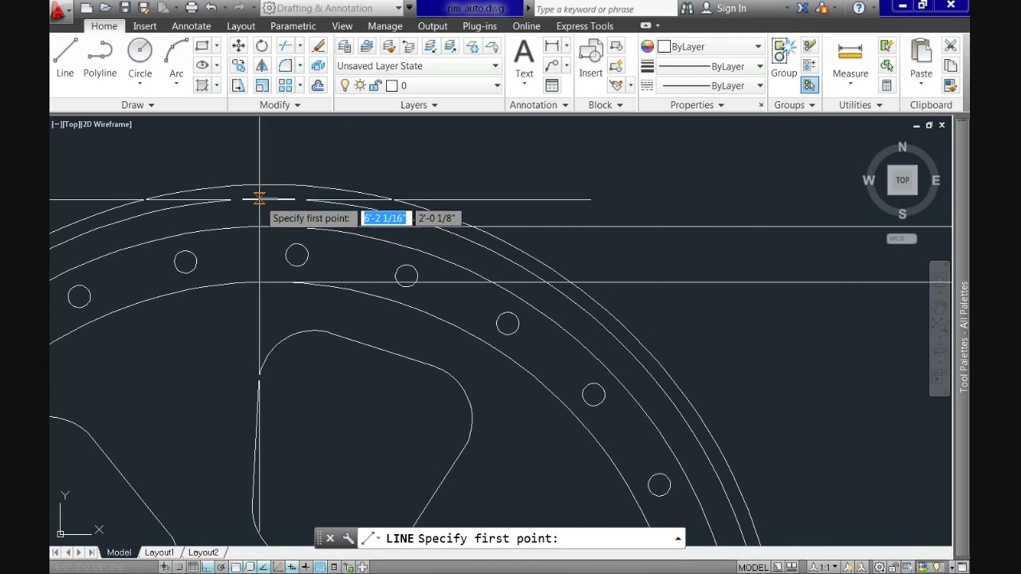
pyautogui.click(268, 198)
pyautogui.scroll(-4, 269, 197)
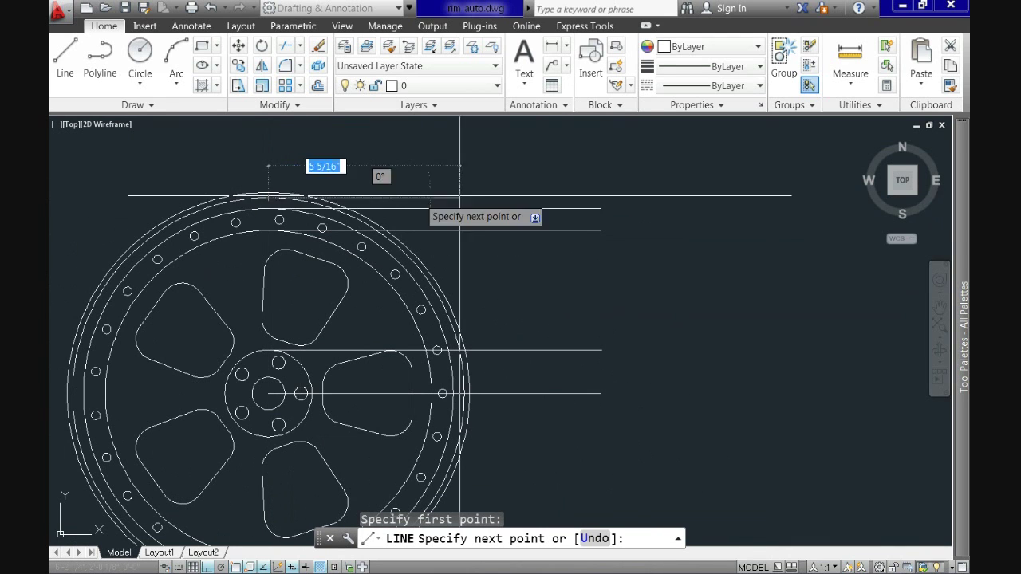
pyautogui.click(602, 176)
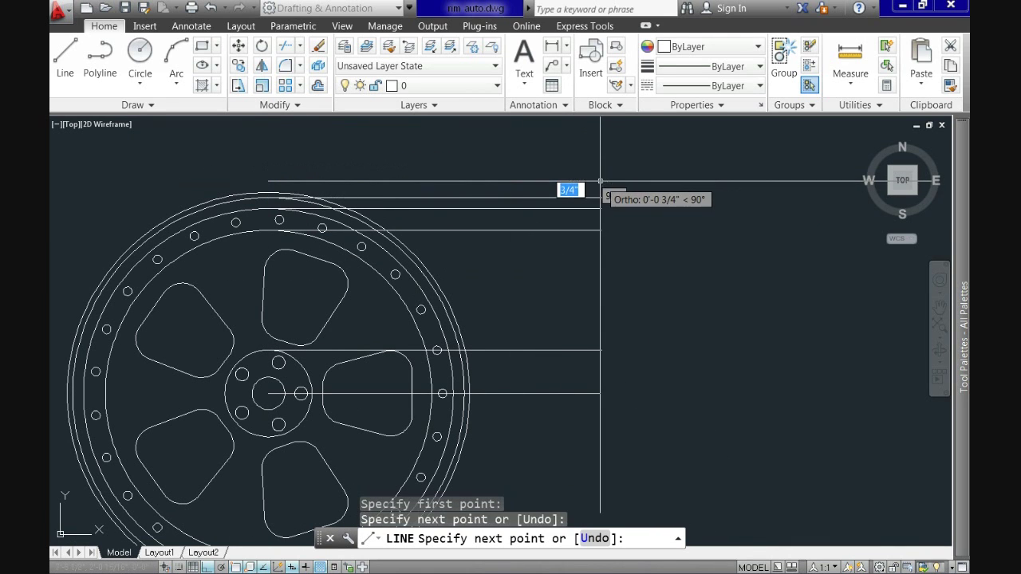
pyautogui.press('Return')
pyautogui.press('Return')
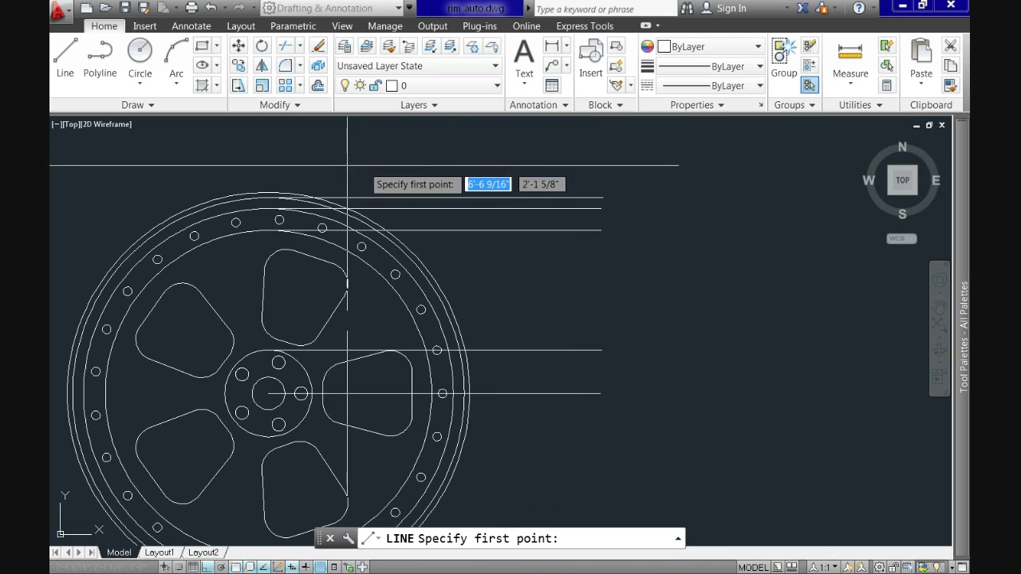
pyautogui.click(268, 192)
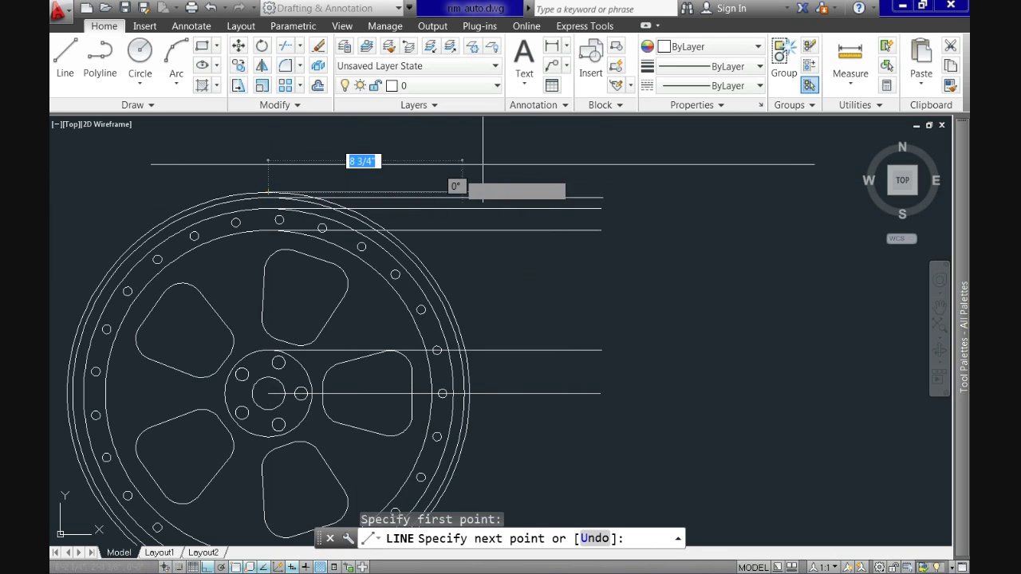
pyautogui.click(600, 185)
pyautogui.press('Return')
pyautogui.scroll(-2, 637, 246)
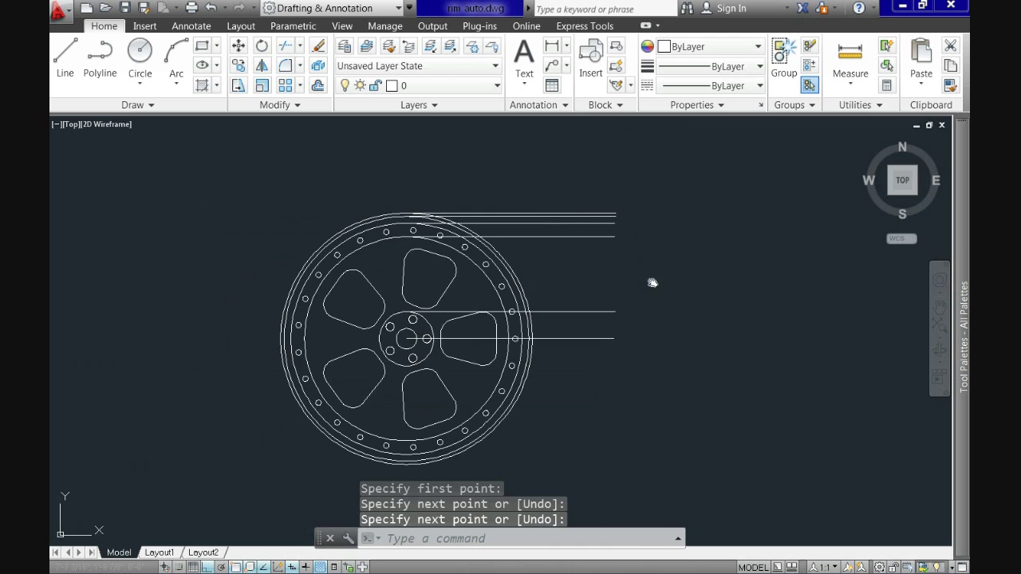
pyautogui.moveTo(652, 282)
pyautogui.mouseDown(button='middle')
pyautogui.moveTo(506, 269)
pyautogui.moveTo(542, 304)
pyautogui.mouseUp(button='middle')
# - Draw a vertical line right of the wheel crossing all projection lines
pyautogui.write('l')
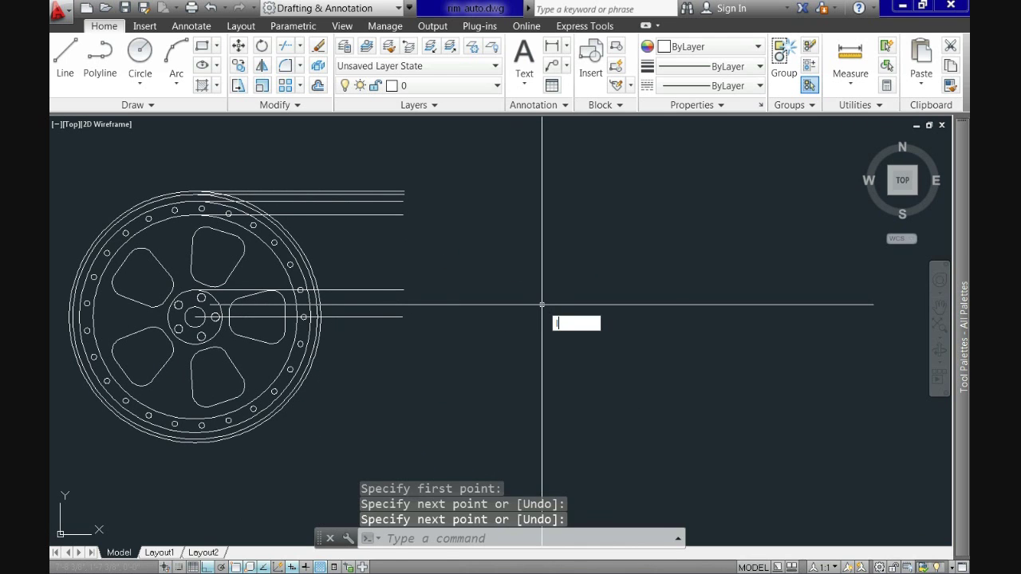
pyautogui.press('Return')
pyautogui.click(438, 173)
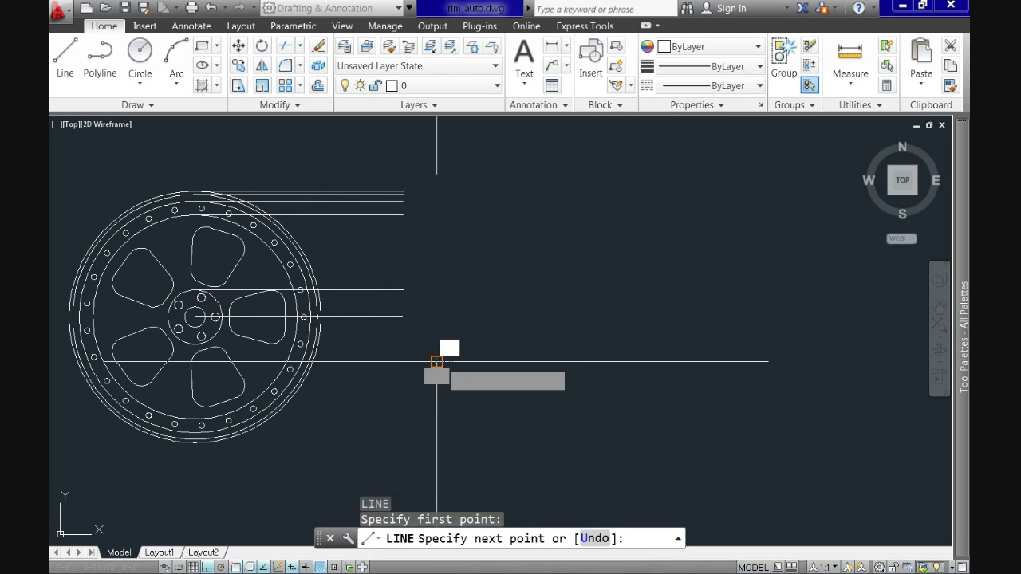
pyautogui.click(438, 361)
pyautogui.press('Return')
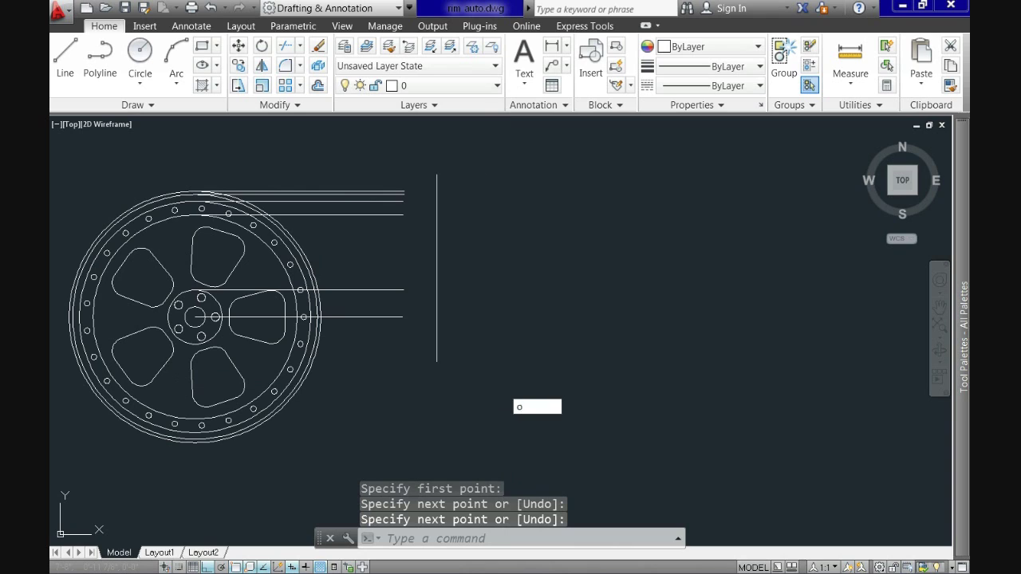
# - Offset the vertical line with the Through option to a point further right
pyautogui.write('o')
pyautogui.press('Return')
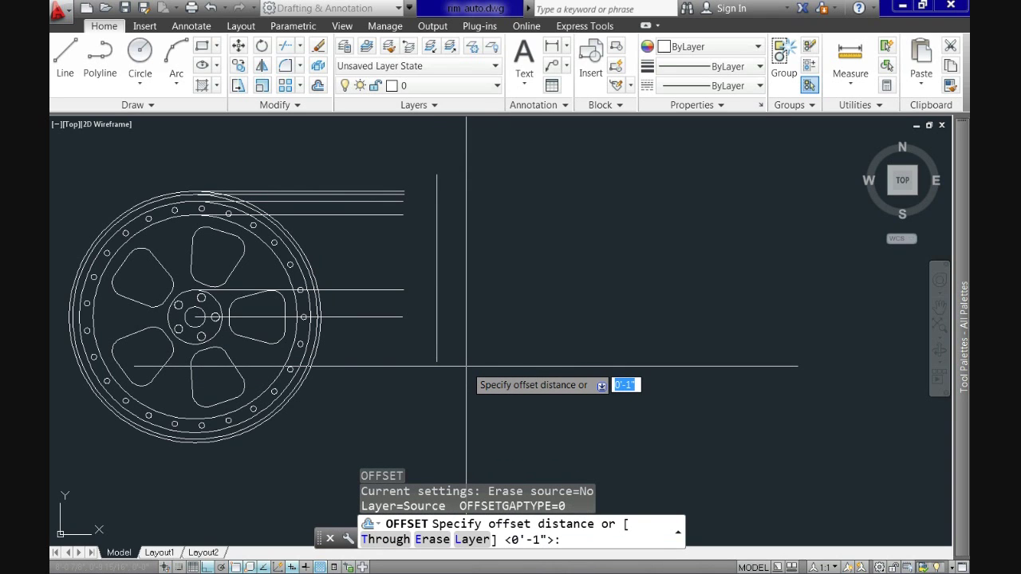
pyautogui.press('Down')
pyautogui.click(491, 422)
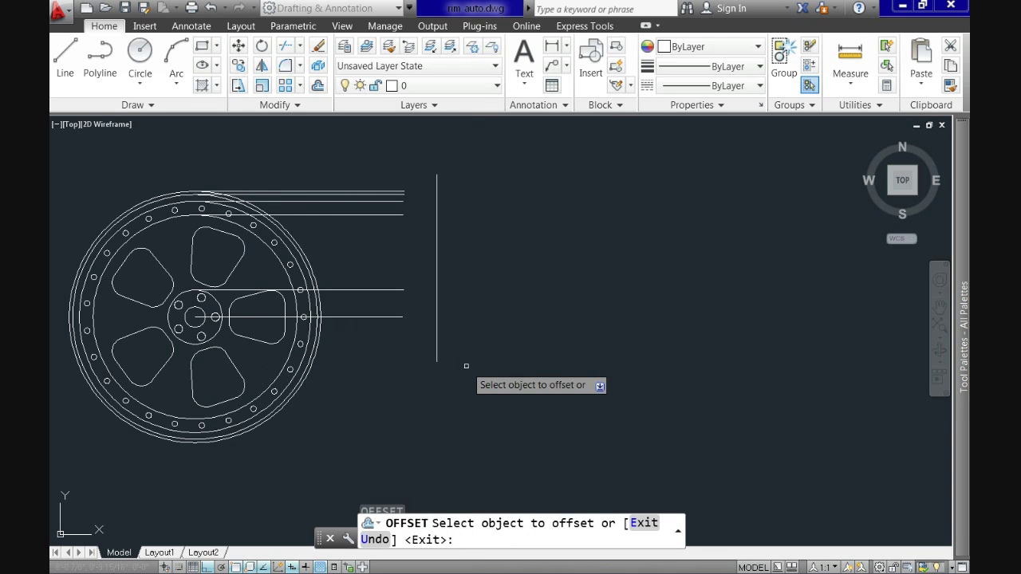
pyautogui.click(436, 346)
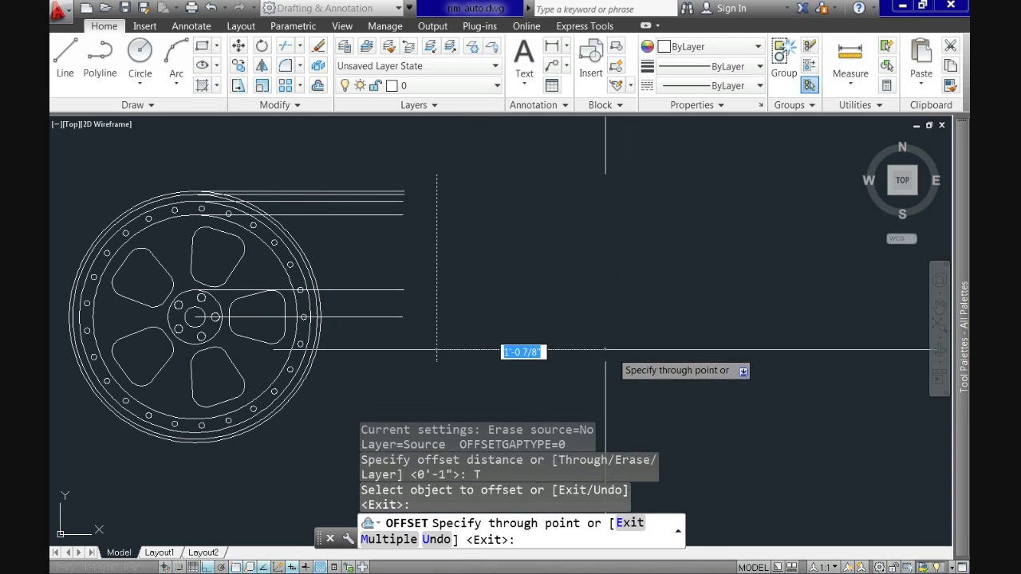
pyautogui.click(601, 349)
pyautogui.press('Return')
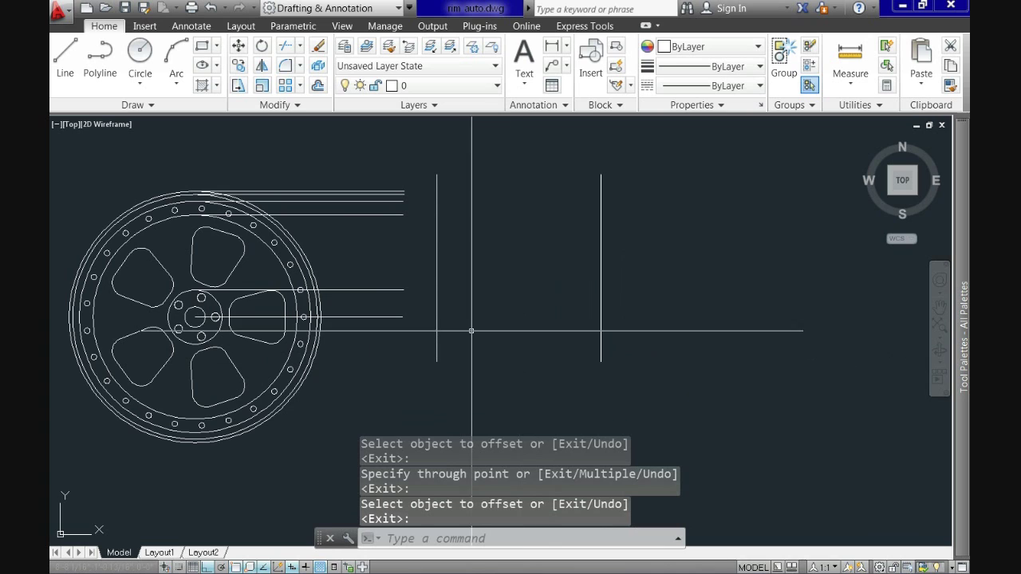
# - Extend the horizontal projection lines to the right vertical line
pyautogui.write('ex')
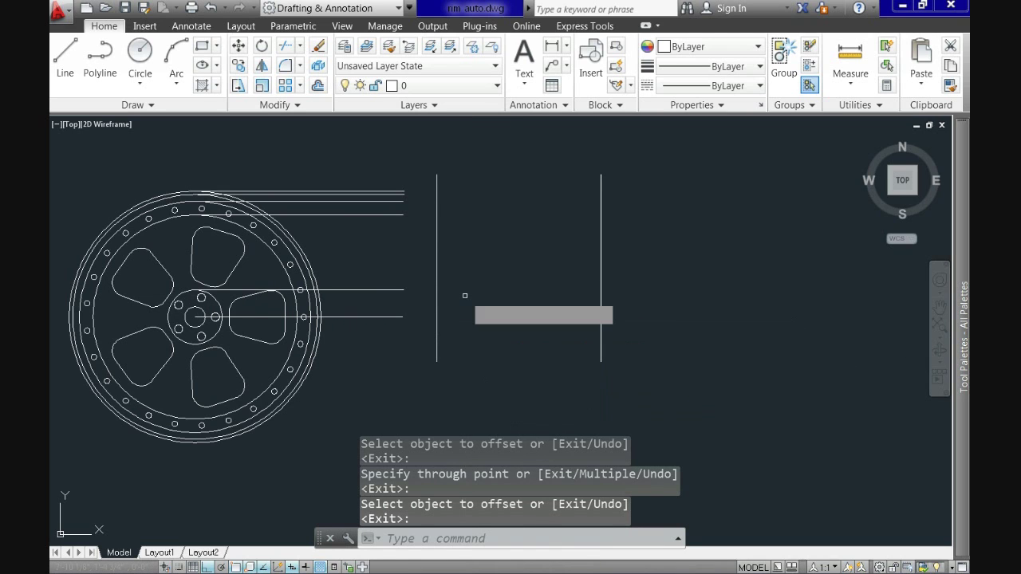
pyautogui.press('Return')
pyautogui.click(605, 319)
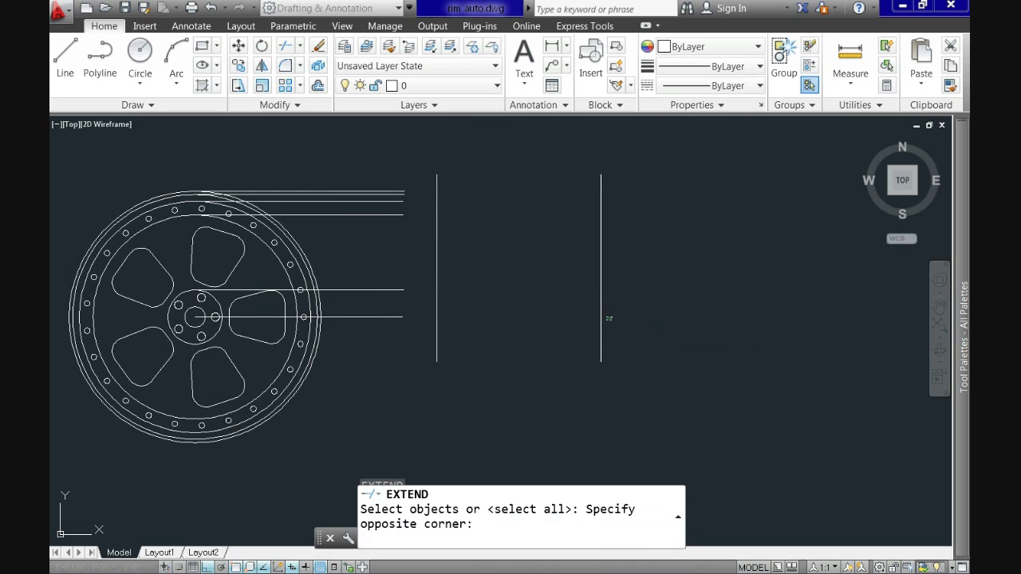
pyautogui.click(582, 311)
pyautogui.press('Return')
pyautogui.click(422, 334)
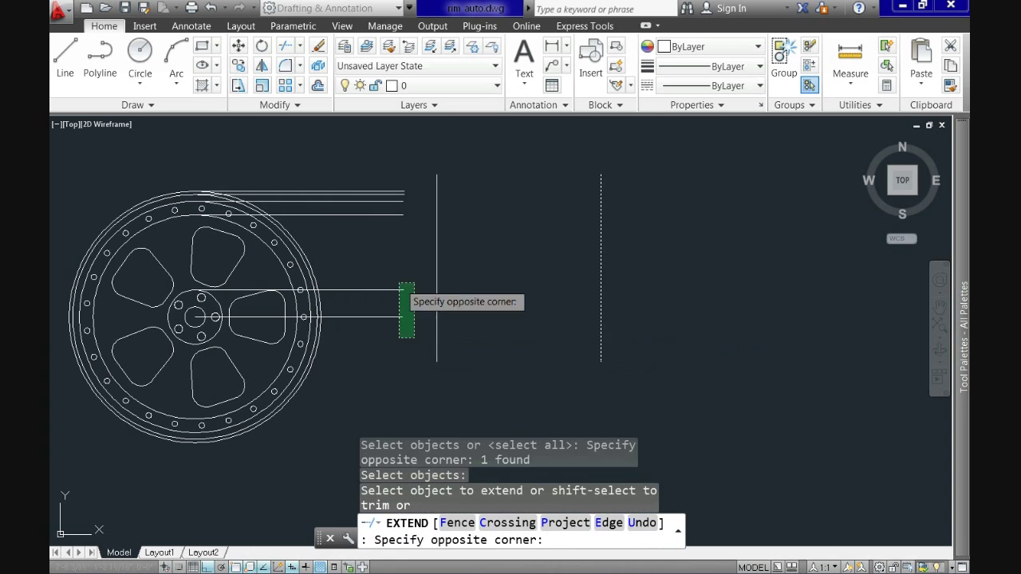
pyautogui.click(365, 171)
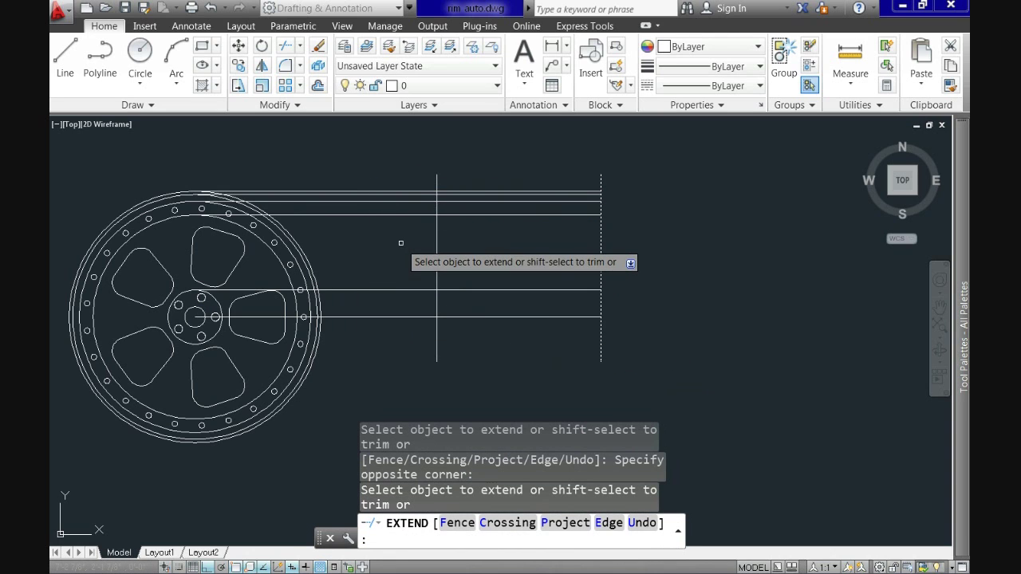
# - Trim the horizontal lines' left ends back to the left vertical line
pyautogui.press('Return')
pyautogui.press('Return')
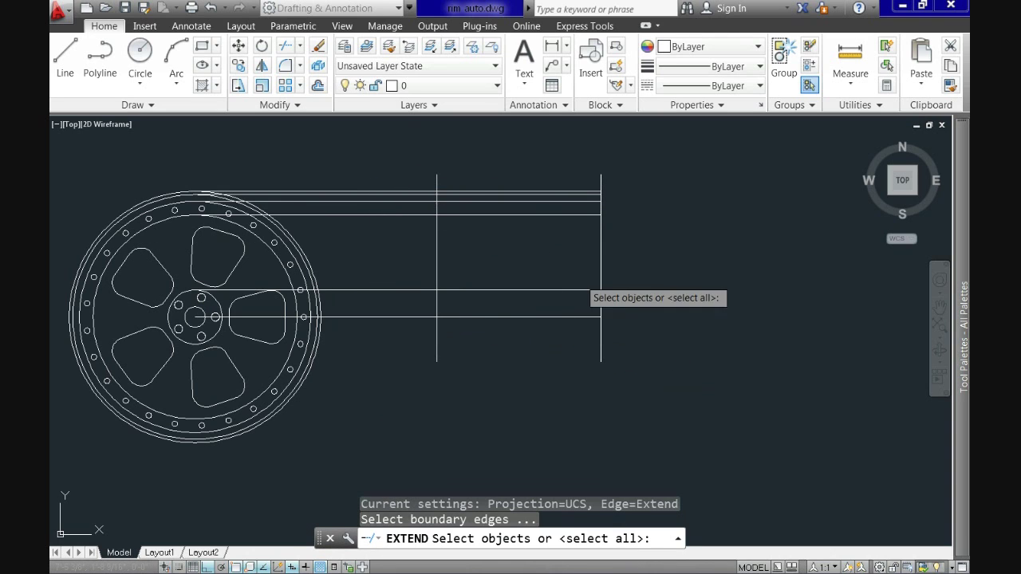
pyautogui.click(612, 257)
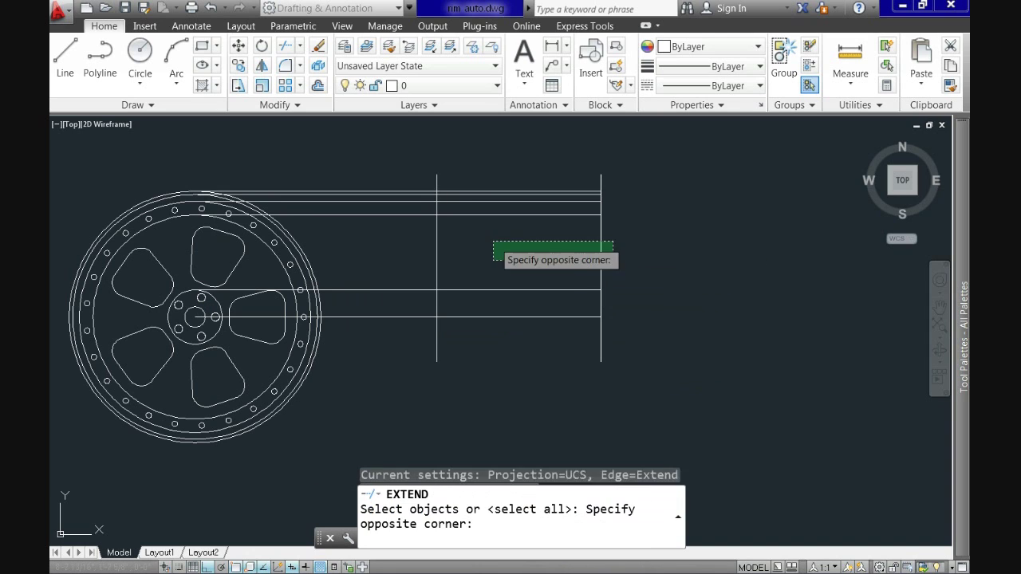
pyautogui.click(396, 231)
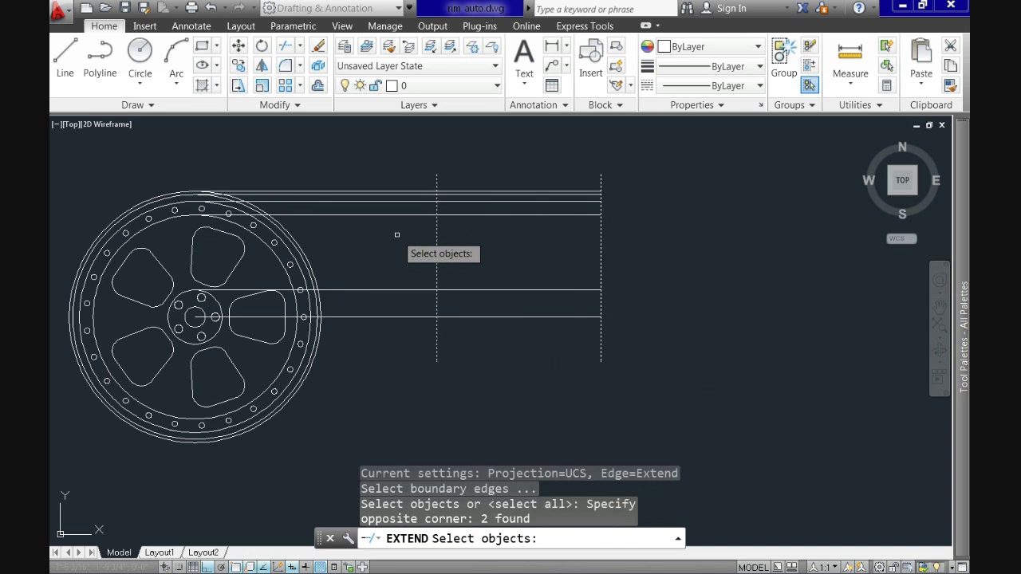
pyautogui.press('Return')
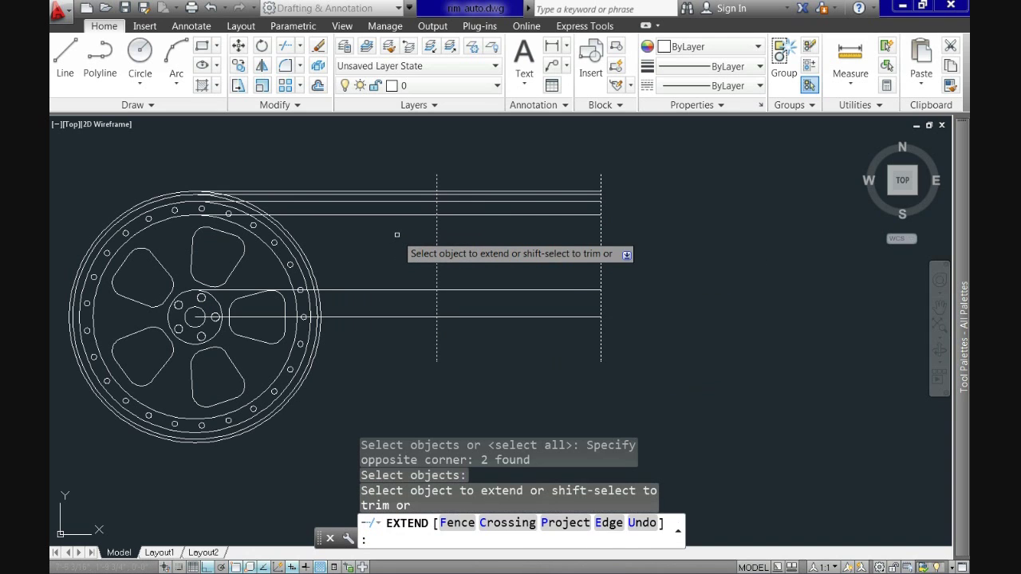
pyautogui.keyDown('shift'); pyautogui.click(411, 325); pyautogui.keyUp('shift')
pyautogui.keyDown('shift'); pyautogui.click(384, 173); pyautogui.keyUp('shift')
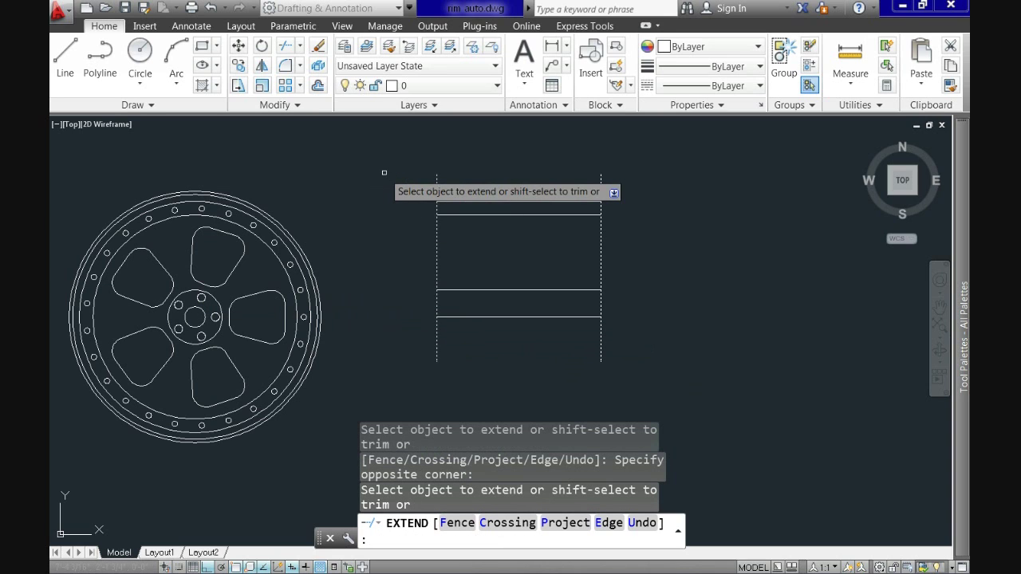
pyautogui.press('Return')
# - Erase the left vertical line
pyautogui.click(474, 249)
pyautogui.click(405, 232)
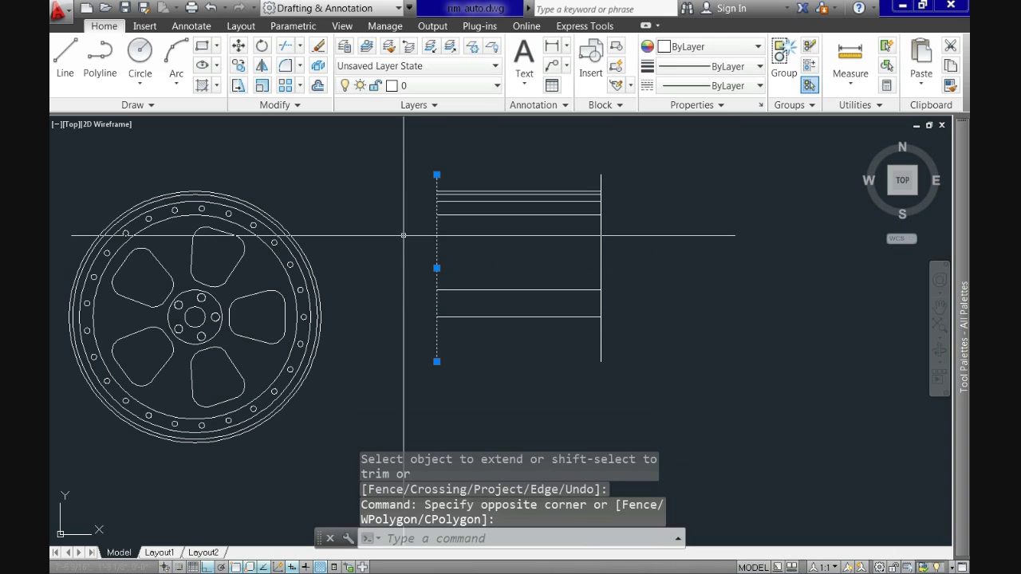
pyautogui.press('Delete')
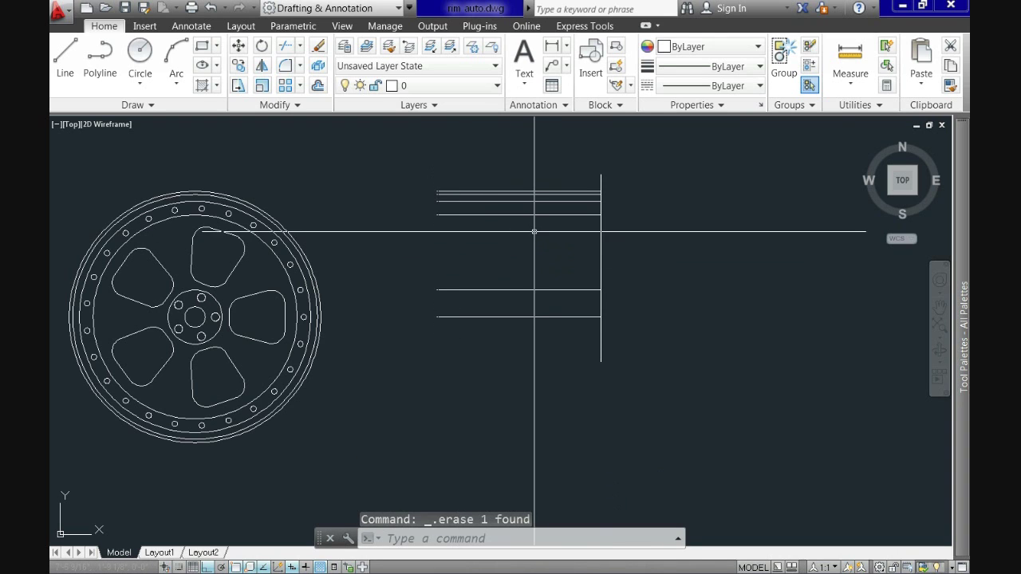
# - Set Red as the current object colour in the Properties panel
pyautogui.moveTo(538, 231); pyautogui.dragTo(506, 253, button='middle')
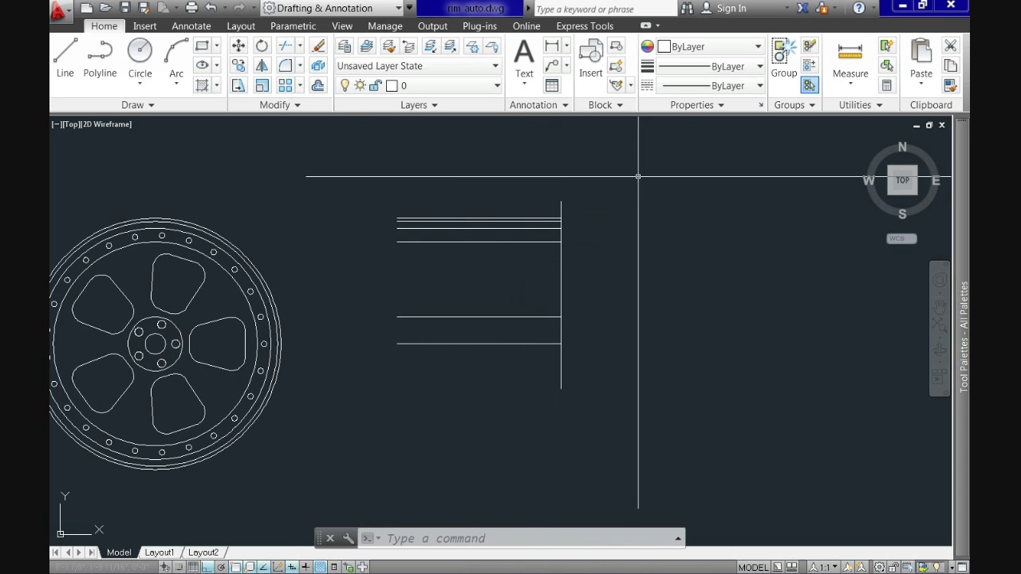
pyautogui.click(741, 55)
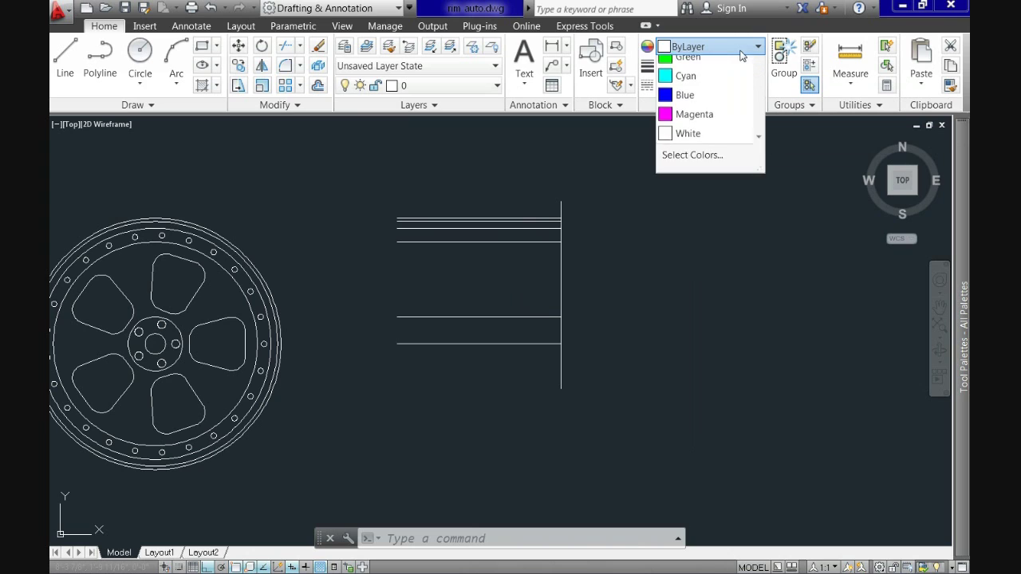
pyautogui.click(664, 104)
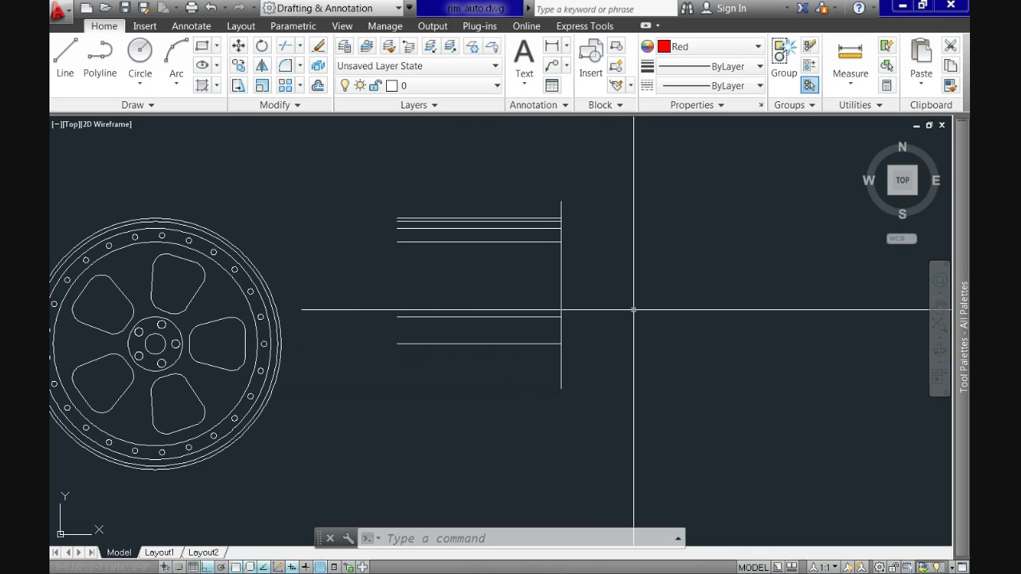
# - Offset the right vertical line 2 inches to the left
pyautogui.write('o')
pyautogui.press('Return')
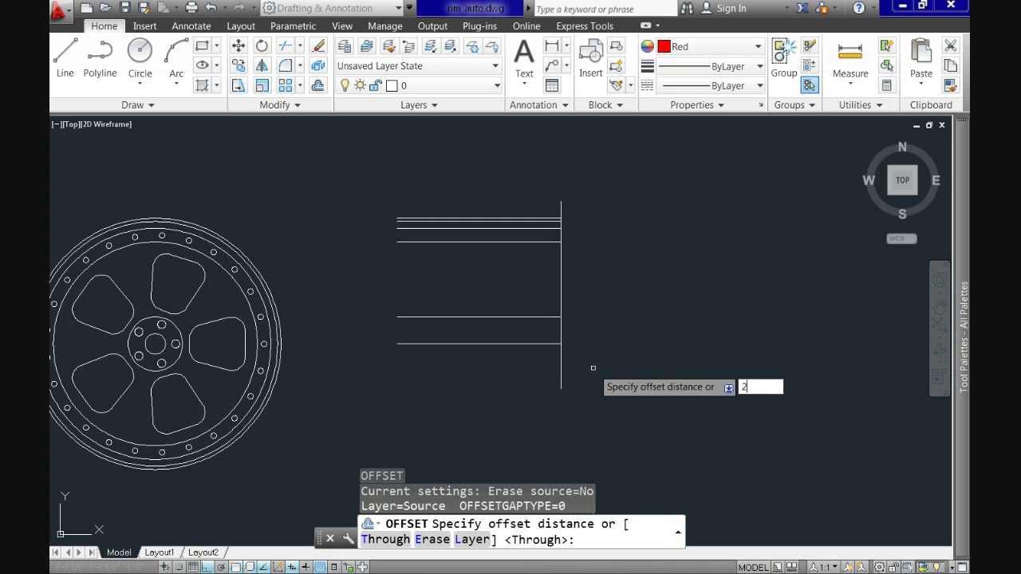
pyautogui.press('Return')
pyautogui.click(562, 381)
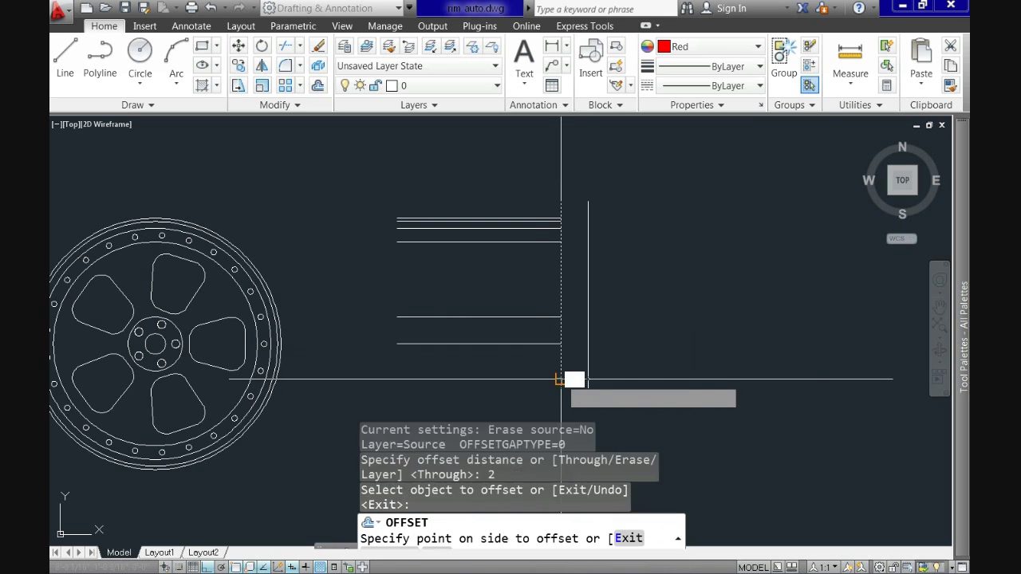
pyautogui.click(527, 383)
pyautogui.press('Return')
# - Offset the new vertical line a further 1 inch left, then start a polyline
pyautogui.press('Return')
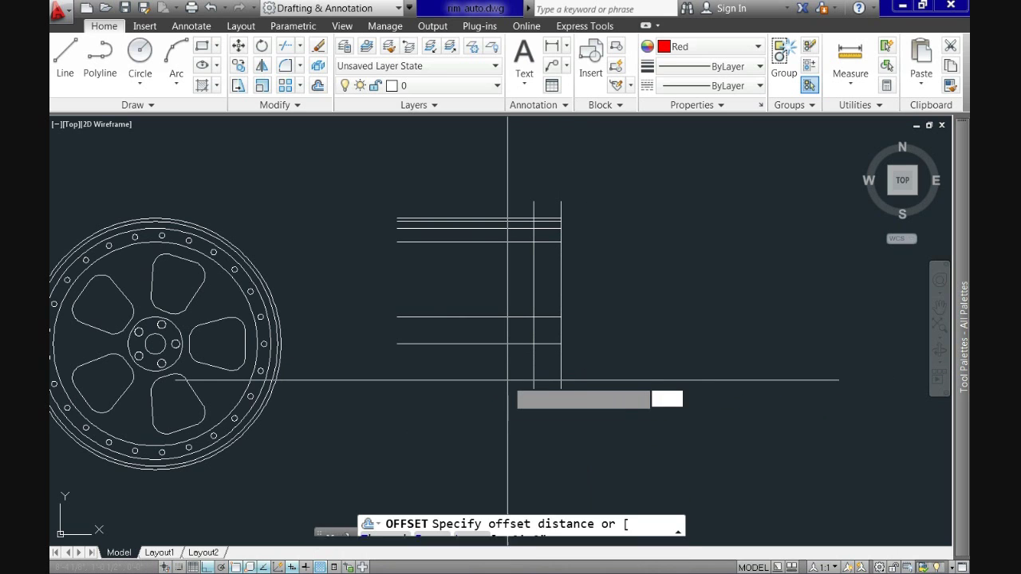
pyautogui.press('Return')
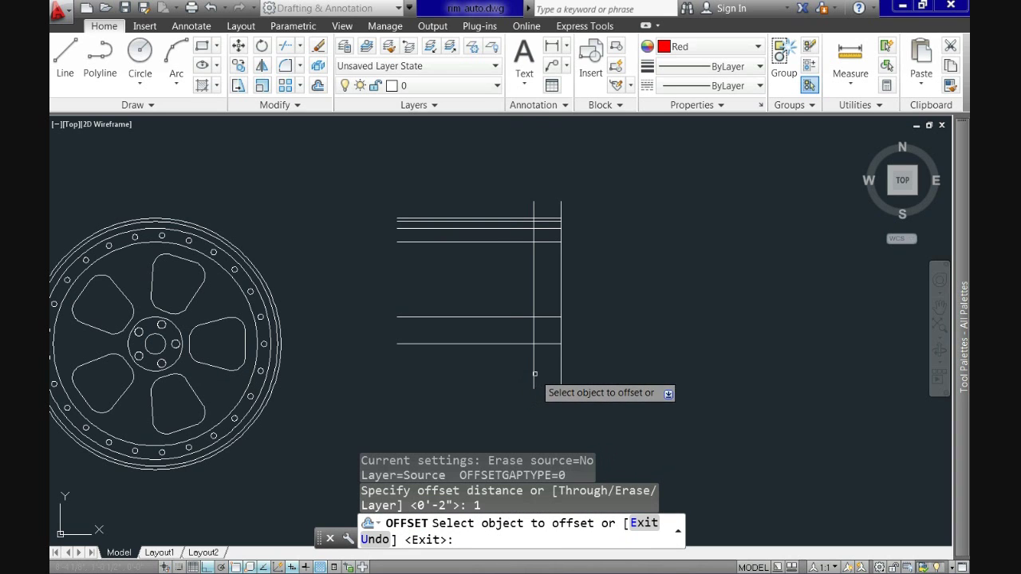
pyautogui.click(535, 373)
pyautogui.click(510, 381)
pyautogui.press('Return')
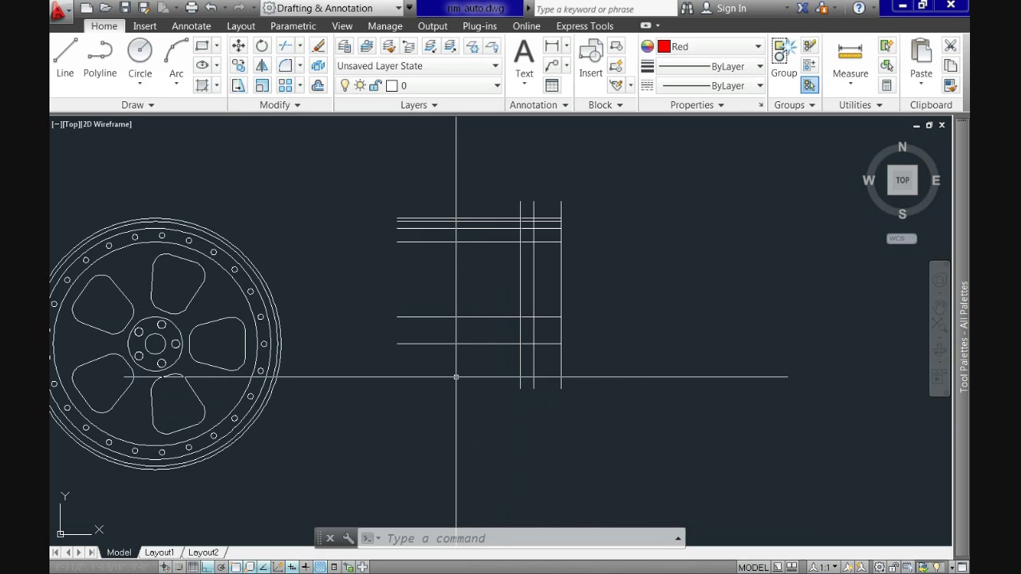
pyautogui.write('pl')
pyautogui.press('Return')
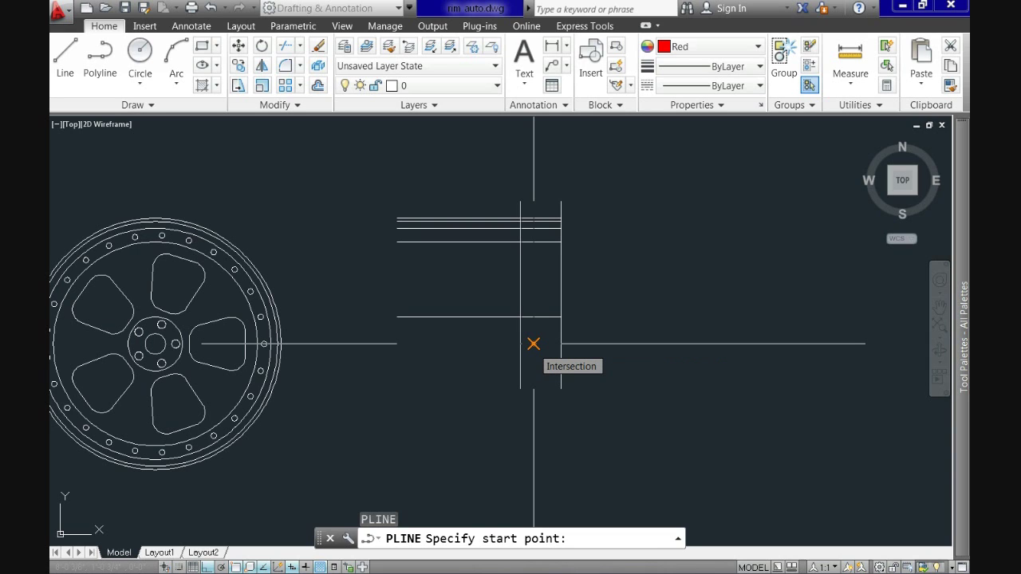
# - Start the profile polyline at the intersection with a vertical segment, then an arc to the next intersection
pyautogui.click(534, 344)
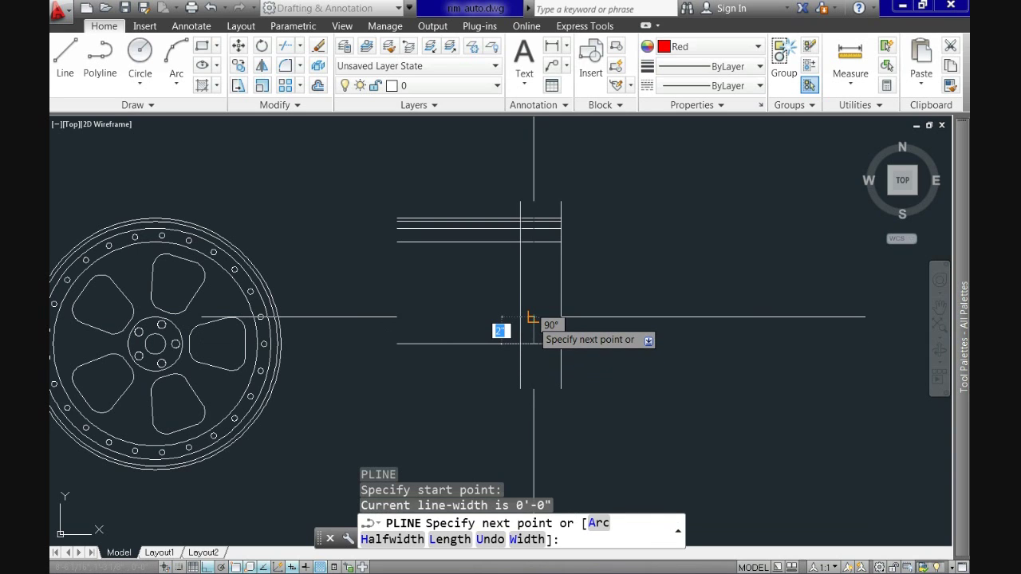
pyautogui.click(534, 317)
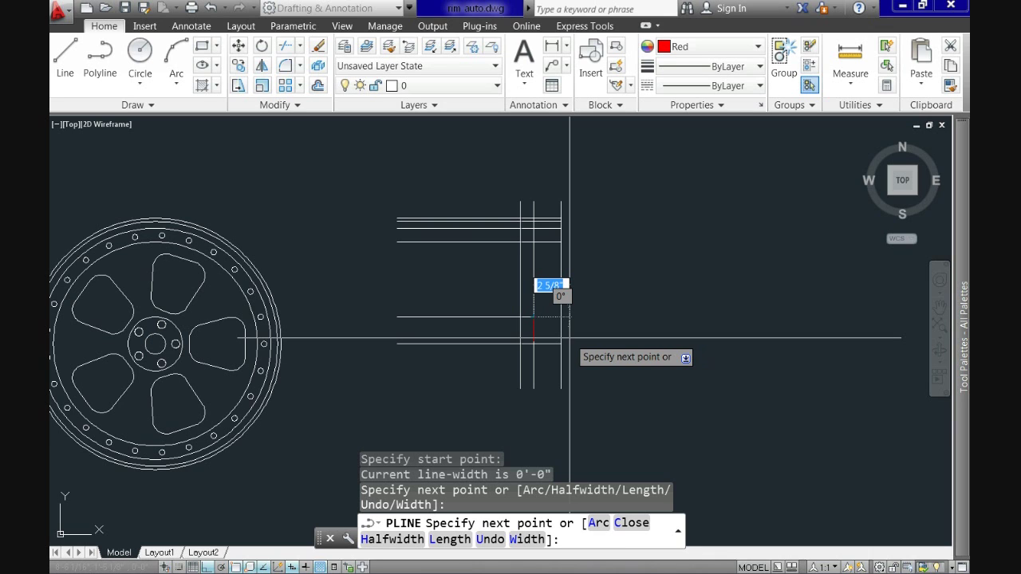
pyautogui.click(598, 524)
pyautogui.scroll(4, 531, 282)
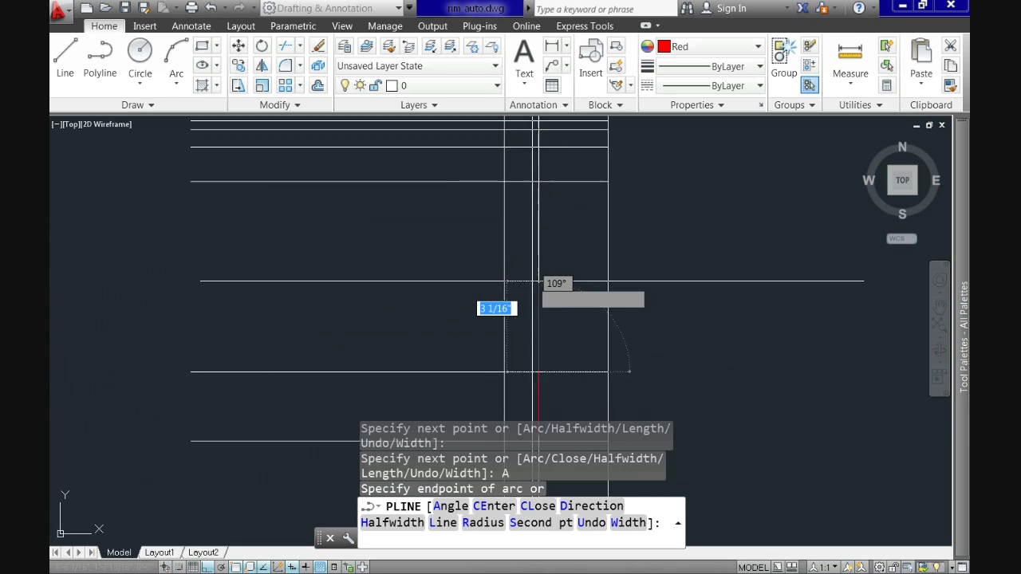
pyautogui.moveTo(537, 281); pyautogui.dragTo(546, 296, button='middle')
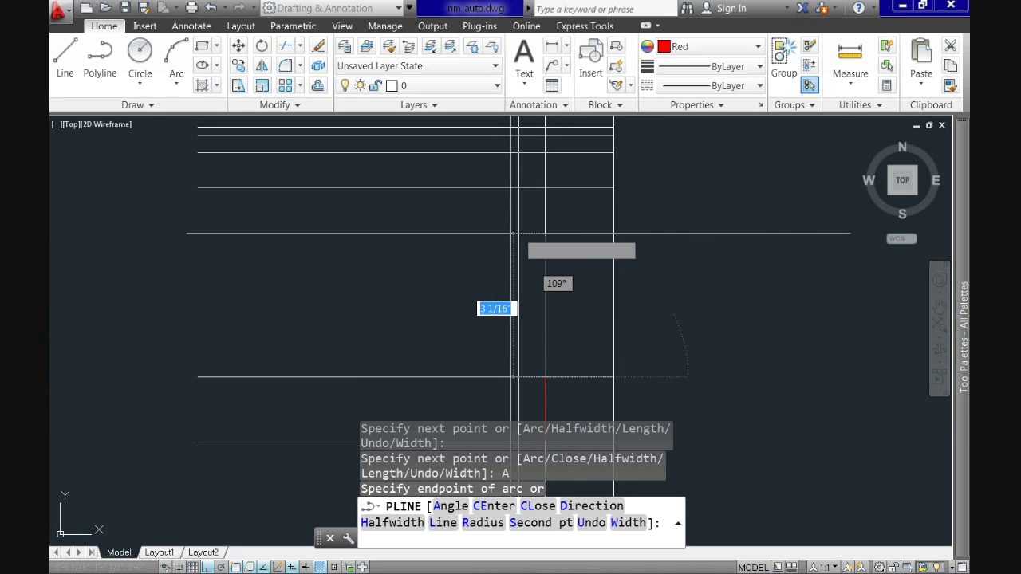
pyautogui.click(511, 188)
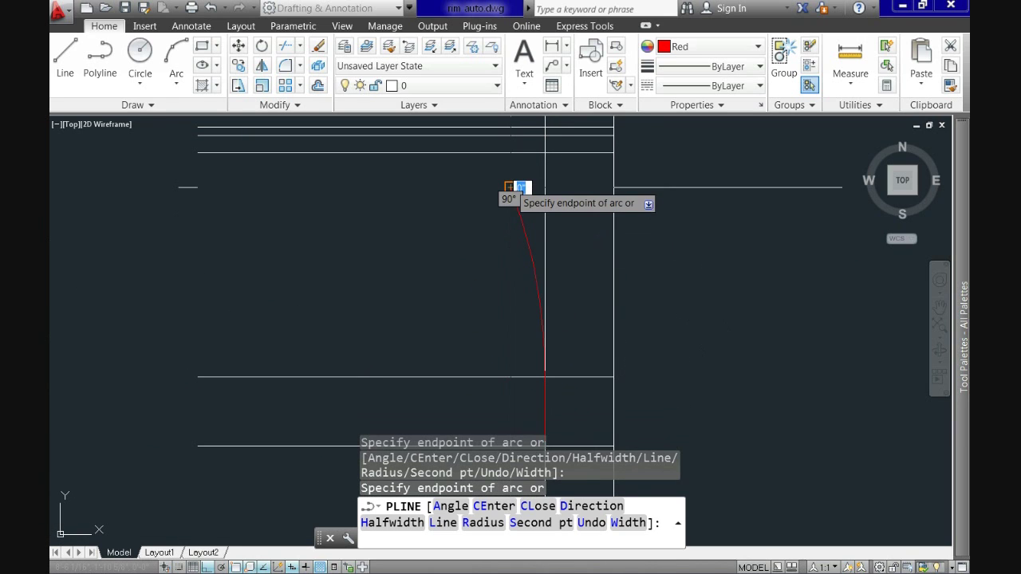
pyautogui.scroll(-3, 551, 246)
pyautogui.moveTo(548, 241); pyautogui.dragTo(527, 268, button='middle')
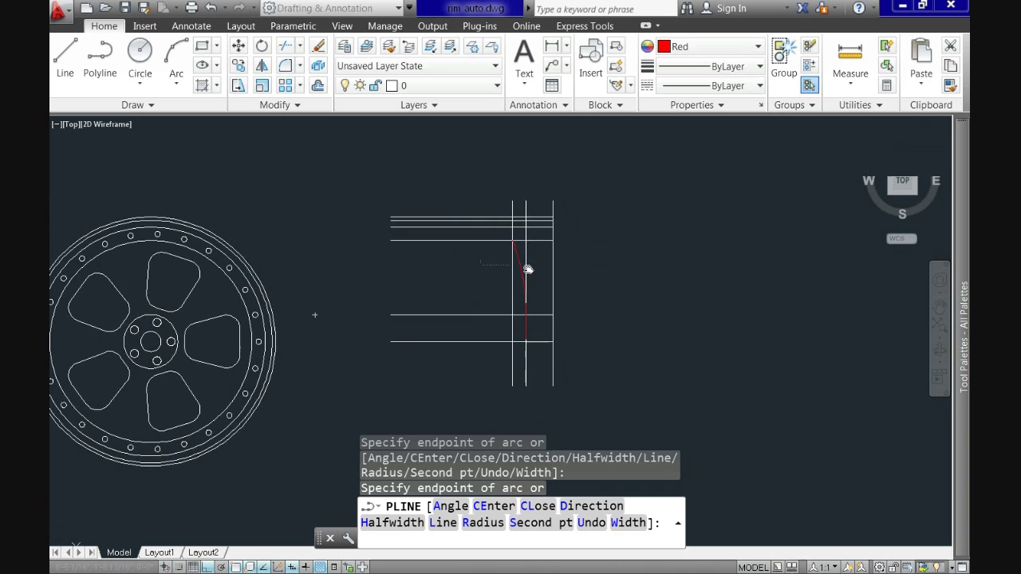
# - Return to straight segments and add vertices at the line endpoint, perpendicular point and horizontal
pyautogui.write('l')
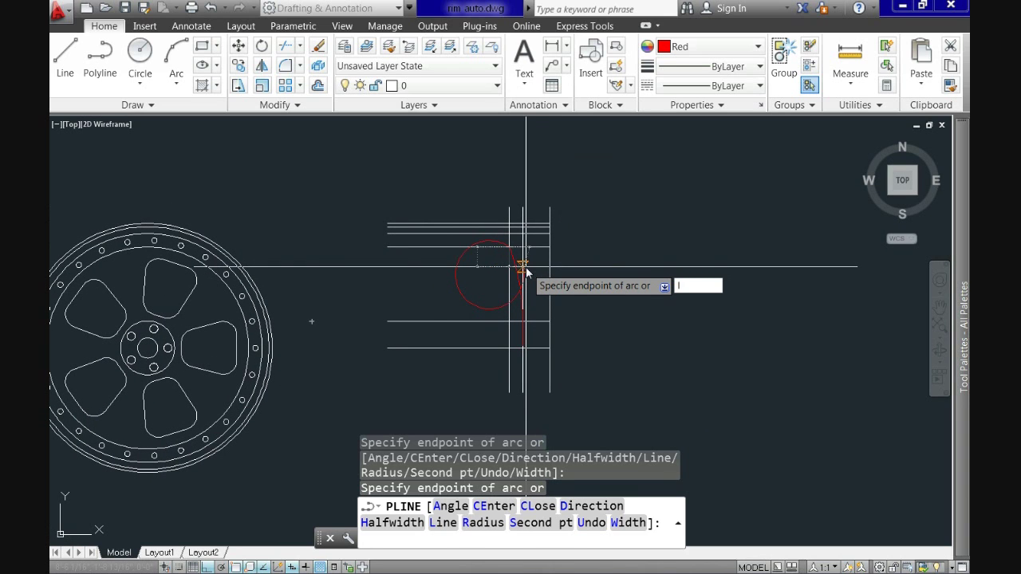
pyautogui.press('Return')
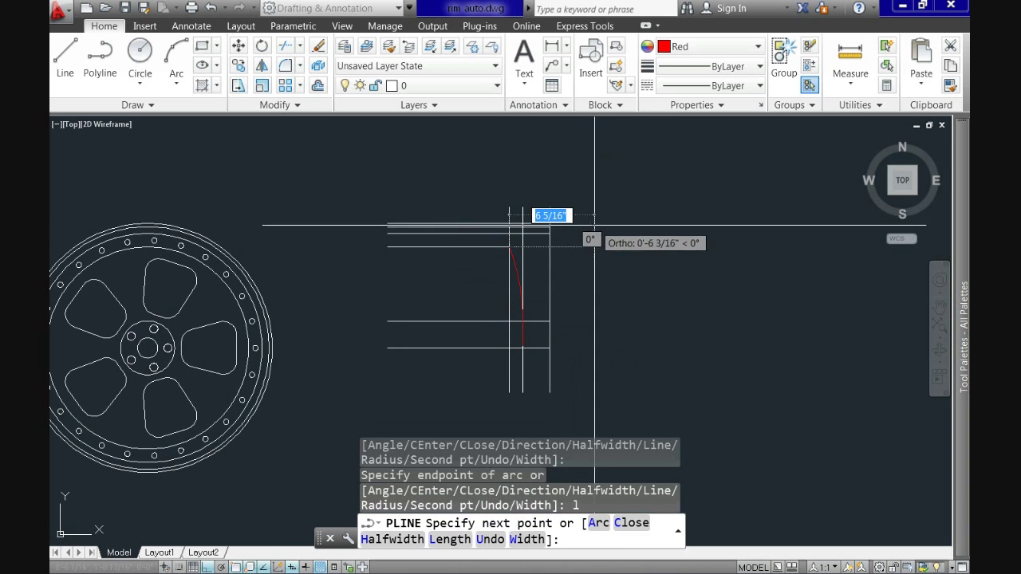
pyautogui.scroll(4, 526, 240)
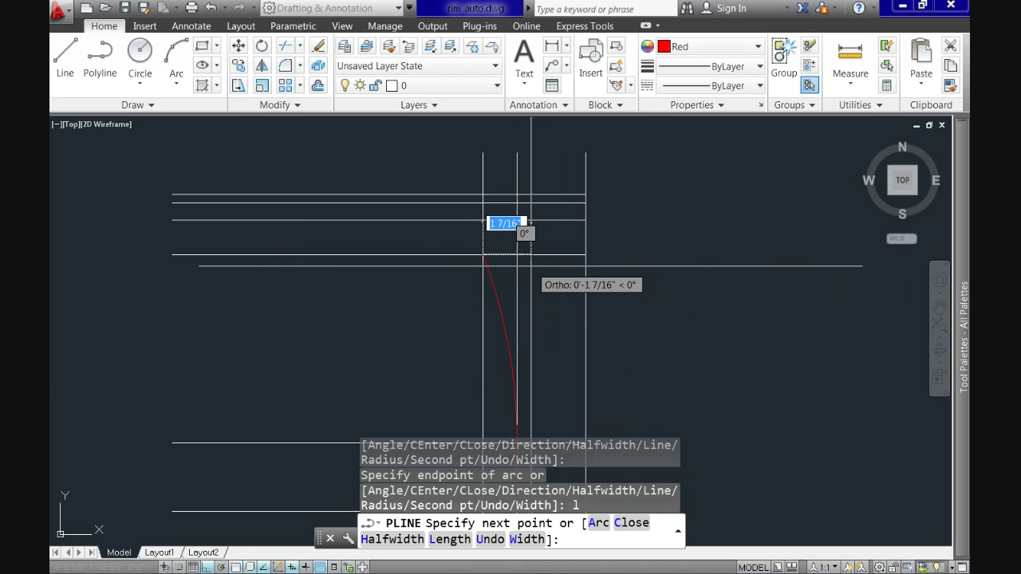
pyautogui.click(483, 219)
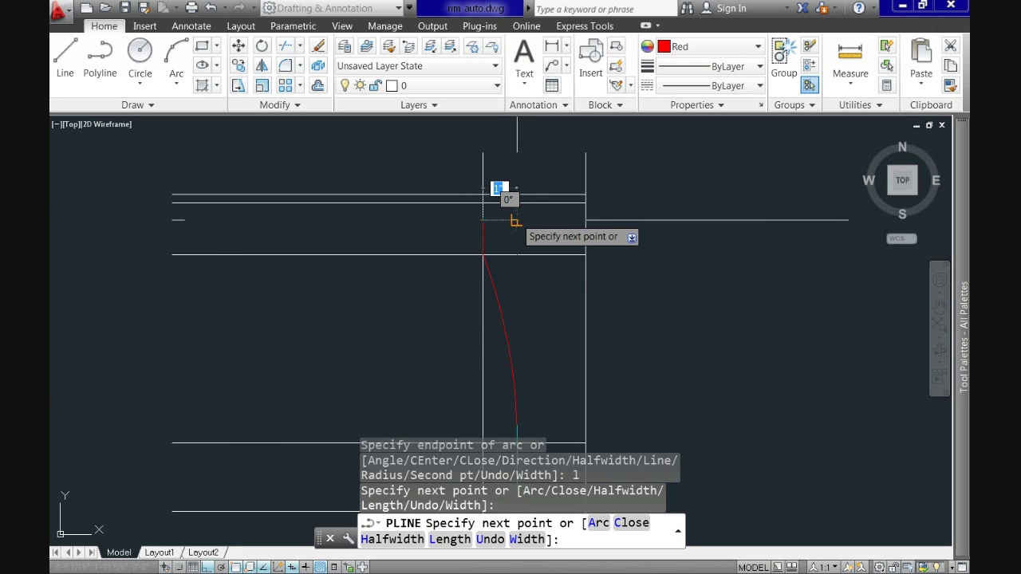
pyautogui.click(514, 221)
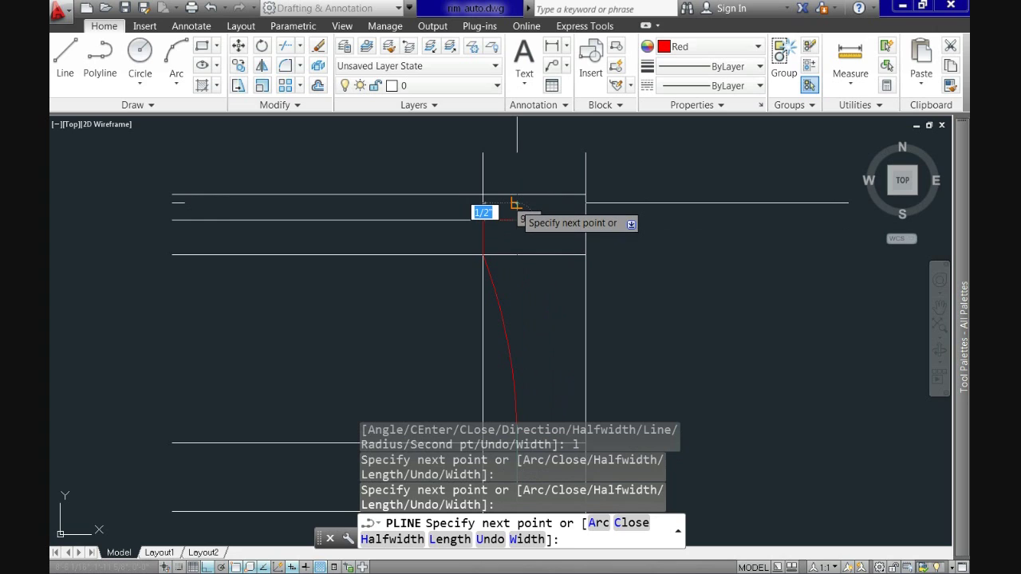
pyautogui.click(515, 206)
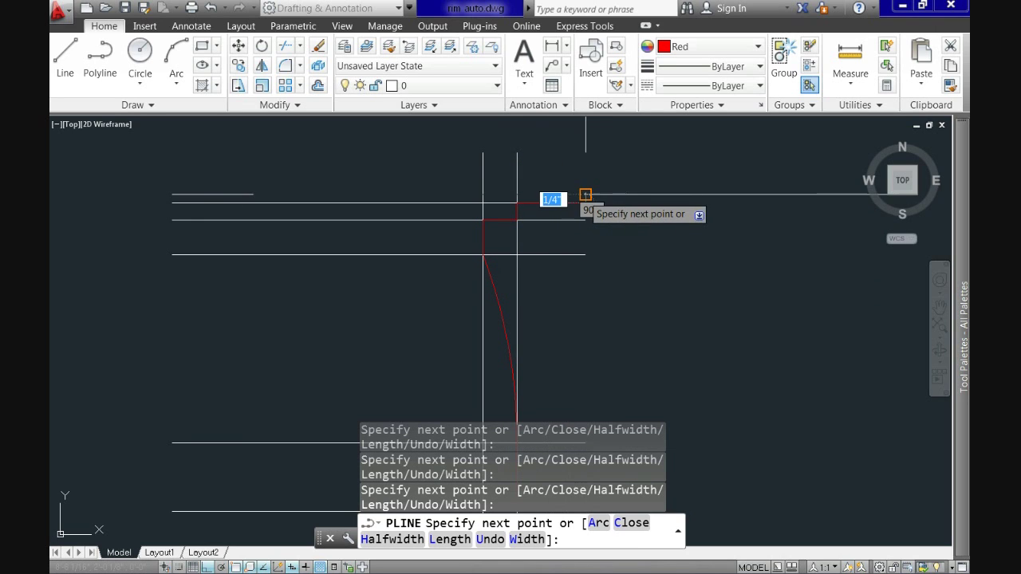
pyautogui.scroll(3, 586, 194)
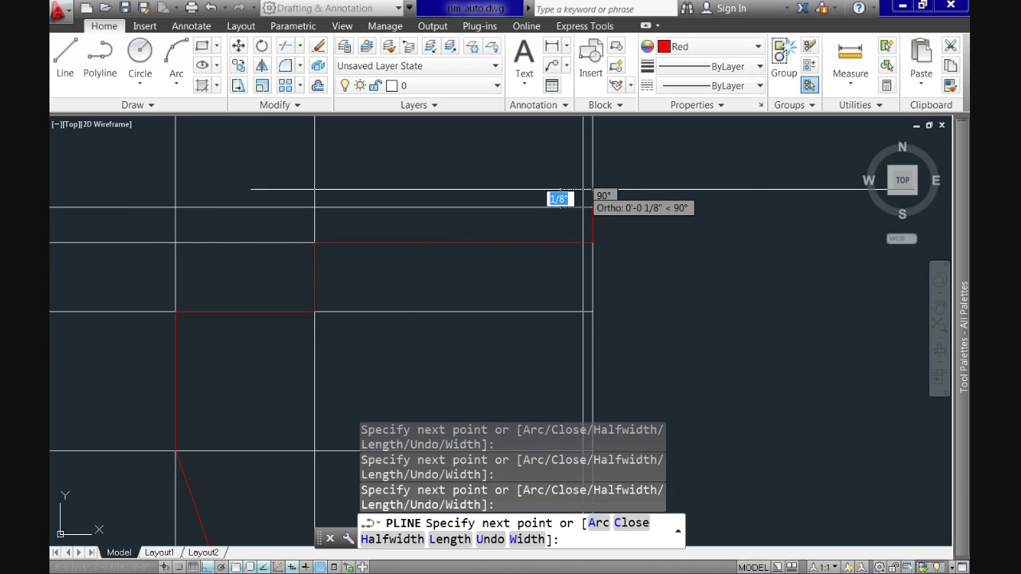
# - Replace a 0.5-inch polyline segment with a 0.25-inch segment
pyautogui.write('.5')
pyautogui.press('Return')
pyautogui.write('u')
pyautogui.press('Return')
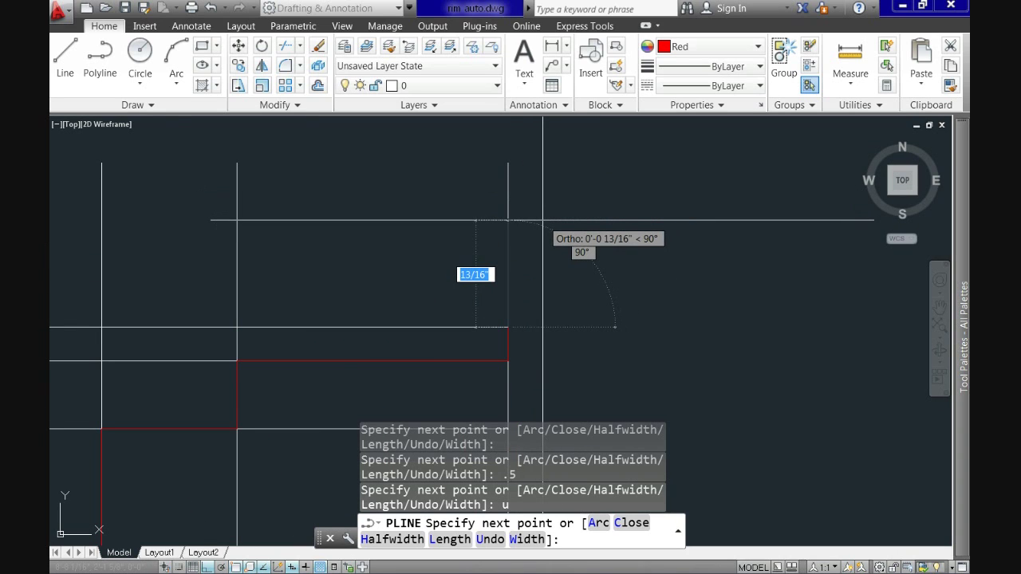
pyautogui.press('Return')
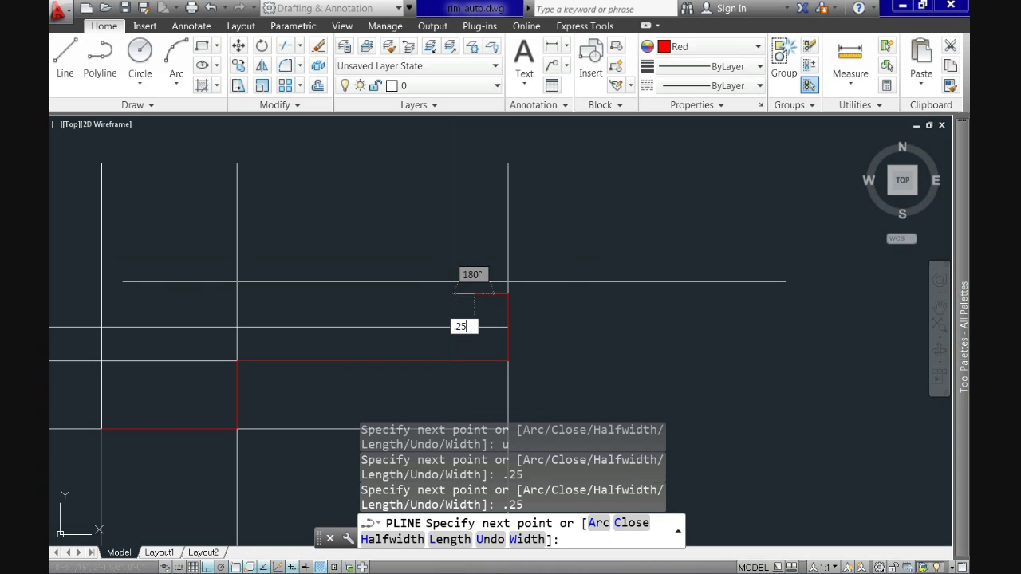
pyautogui.press('Return')
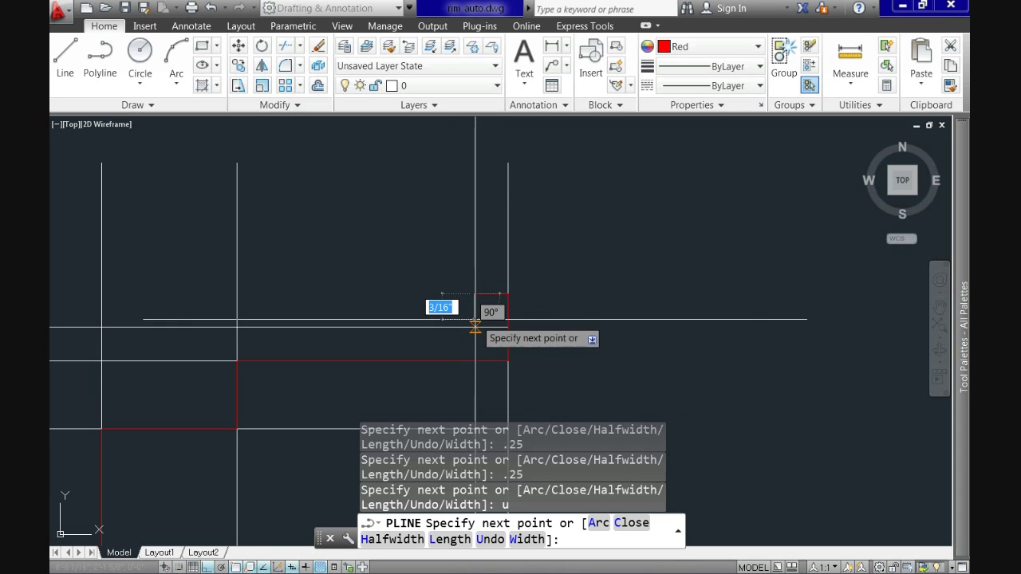
pyautogui.scroll(-3, 474, 327)
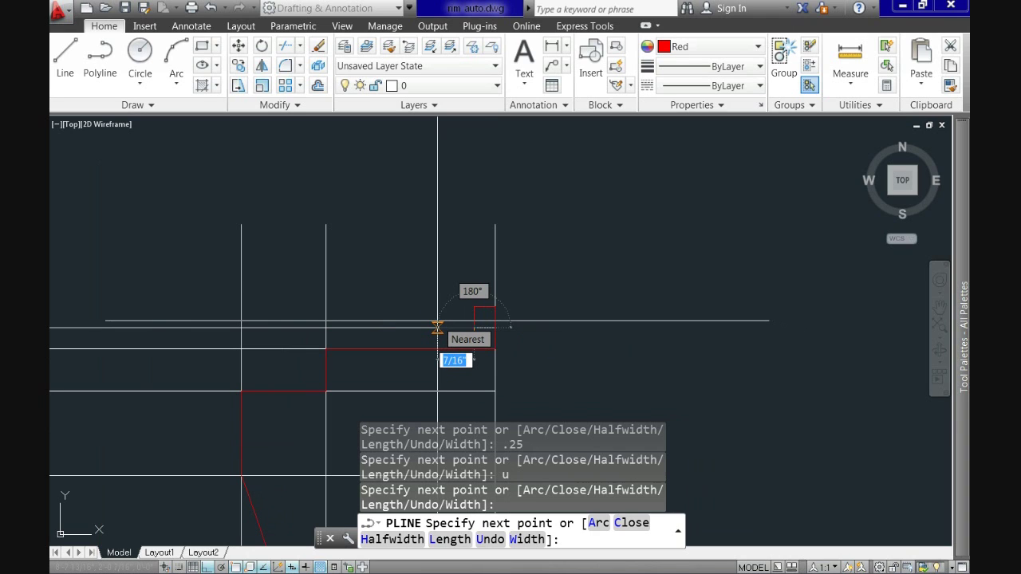
pyautogui.scroll(-5, 437, 327)
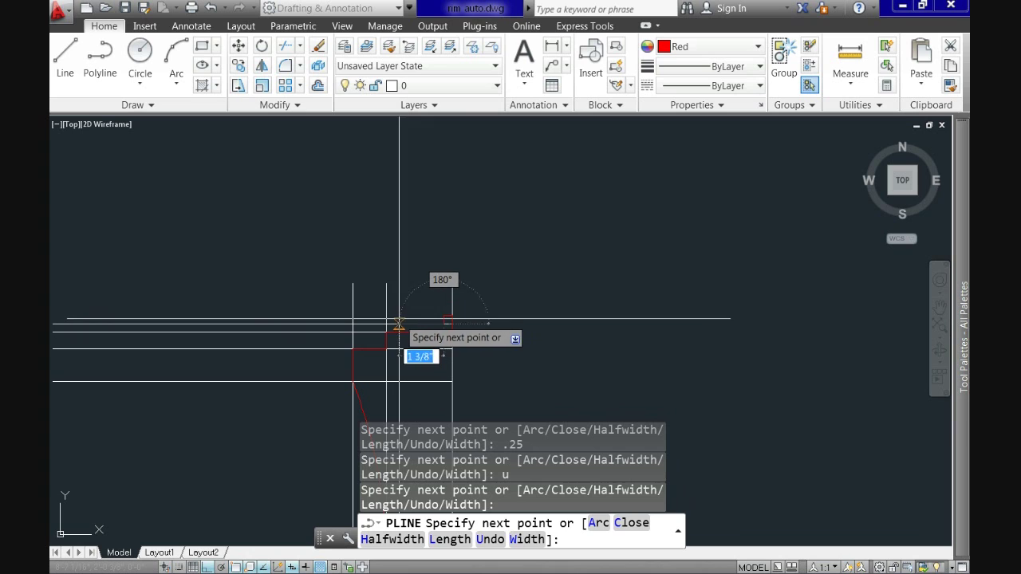
pyautogui.scroll(3, 375, 327)
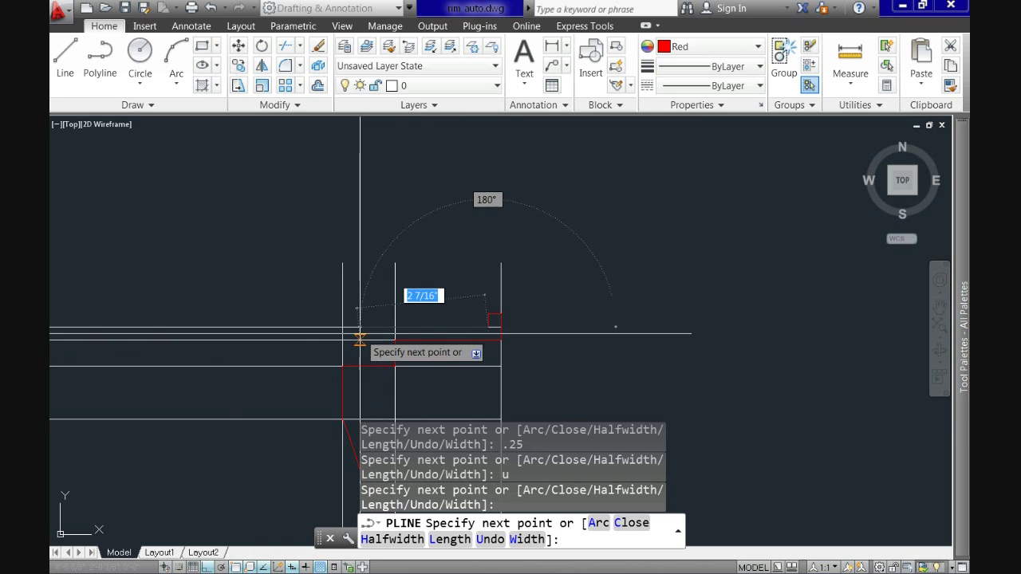
# - Add the last stepped segments, including a 0.5 length and vertical drop, and end the polyline
pyautogui.click(394, 327)
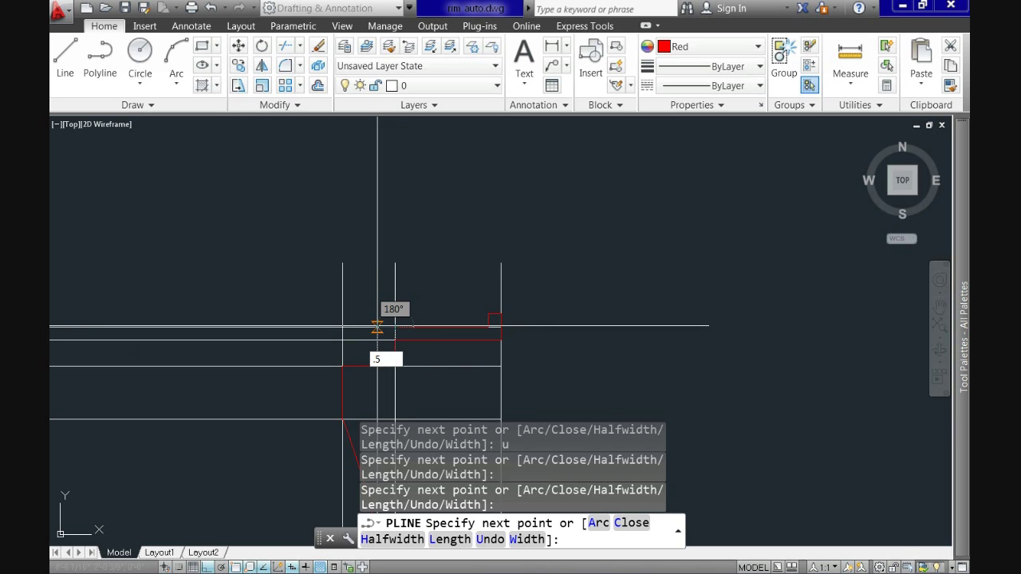
pyautogui.write('.5')
pyautogui.press('Return')
pyautogui.scroll(2, 342, 334)
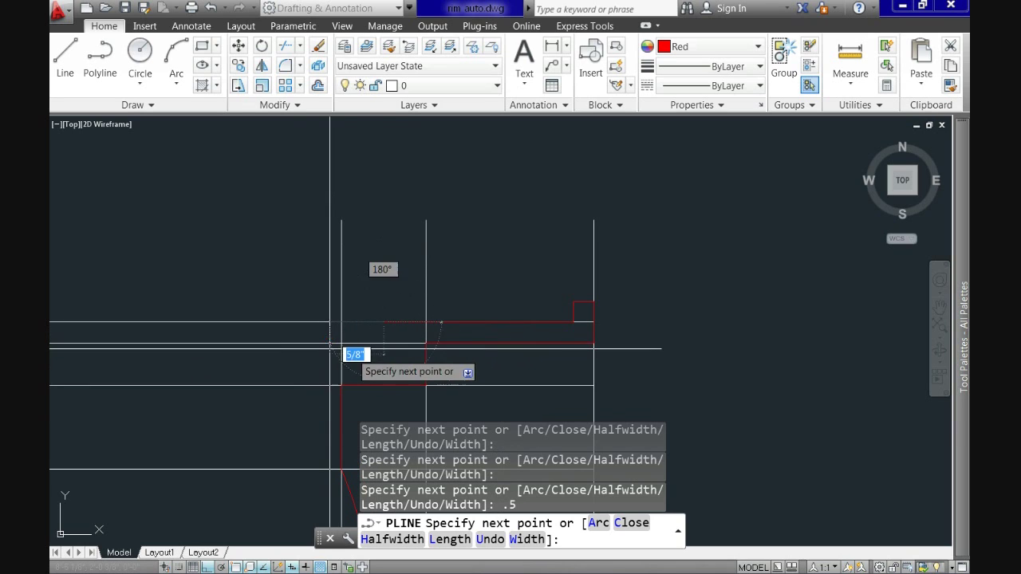
pyautogui.scroll(2, 374, 343)
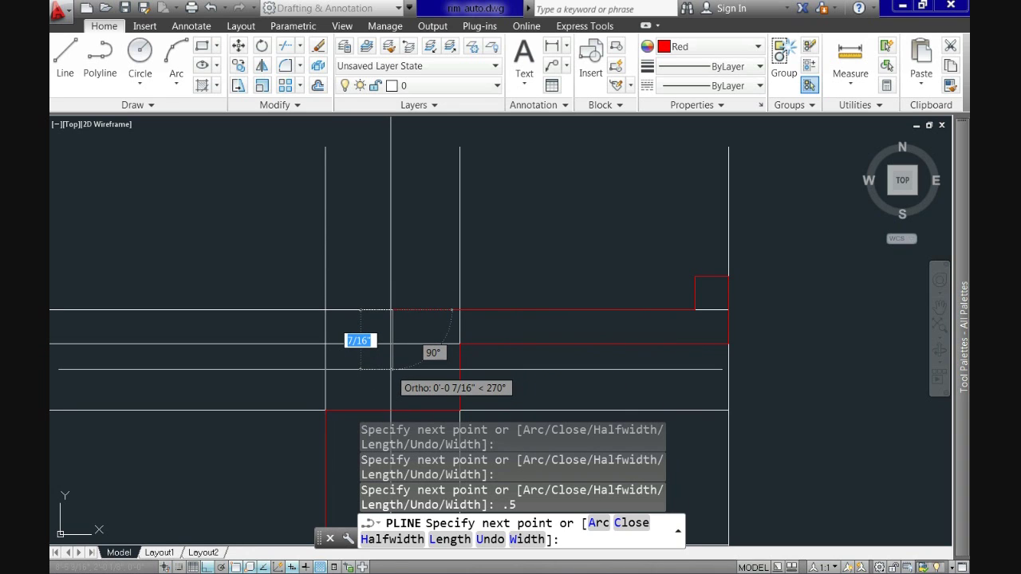
pyautogui.click(391, 343)
pyautogui.scroll(-2, 319, 359)
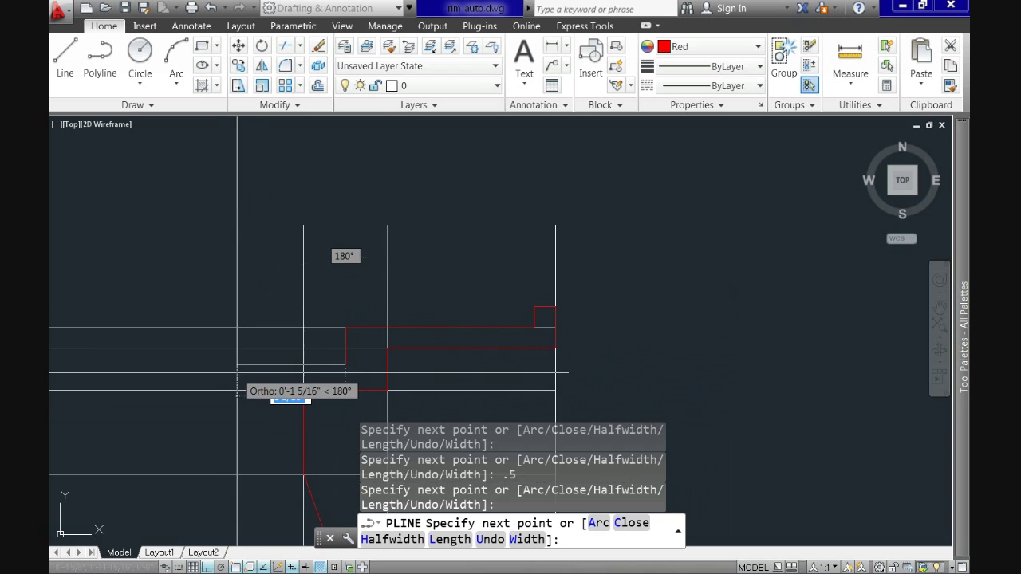
pyautogui.moveTo(280, 353)
pyautogui.mouseDown(button='middle')
pyautogui.moveTo(383, 344)
pyautogui.moveTo(433, 317)
pyautogui.moveTo(452, 276)
pyautogui.mouseUp(button='middle')
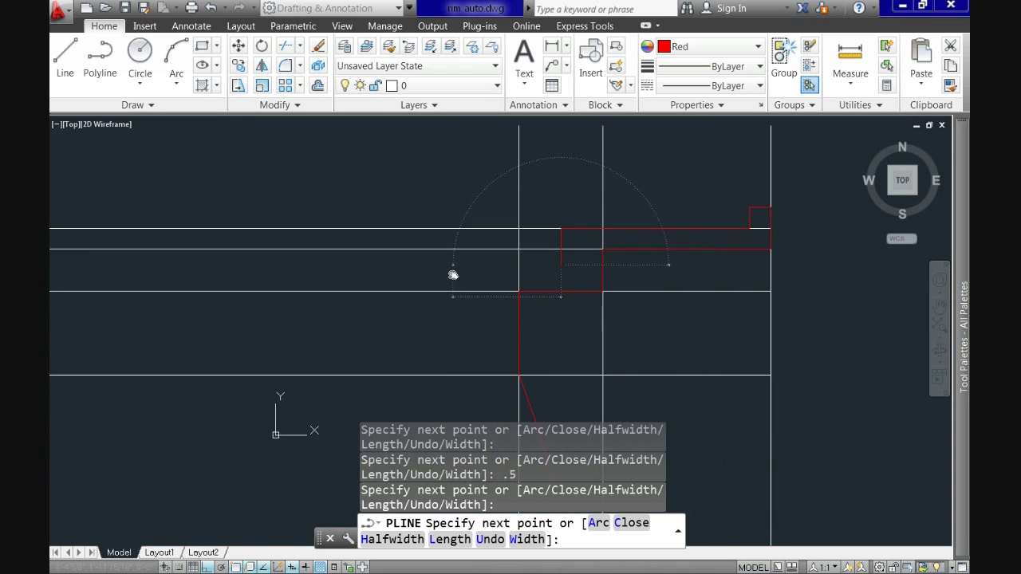
pyautogui.press('Return')
pyautogui.scroll(-4, 518, 285)
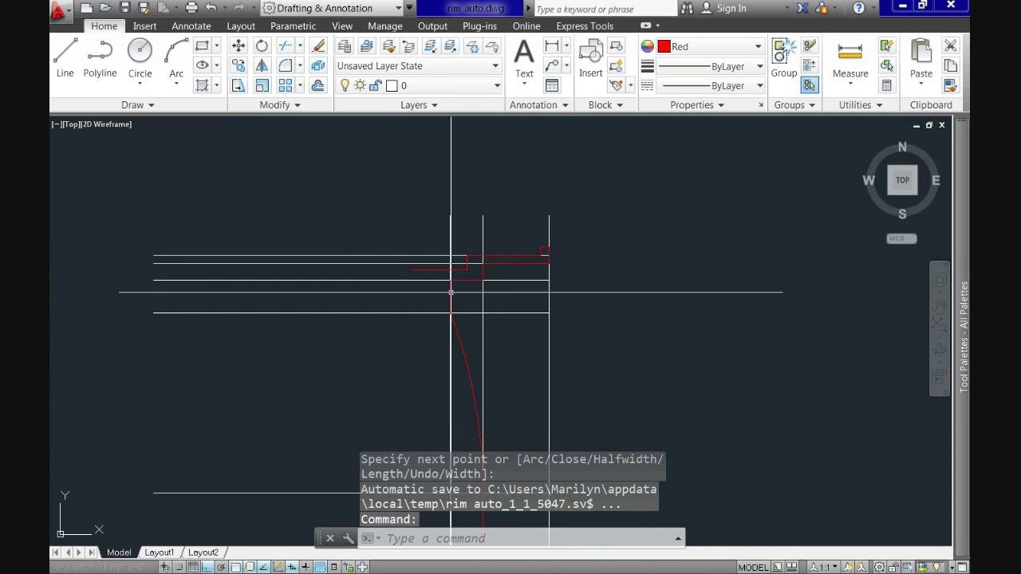
pyautogui.moveTo(552, 319); pyautogui.dragTo(453, 248, button='middle')
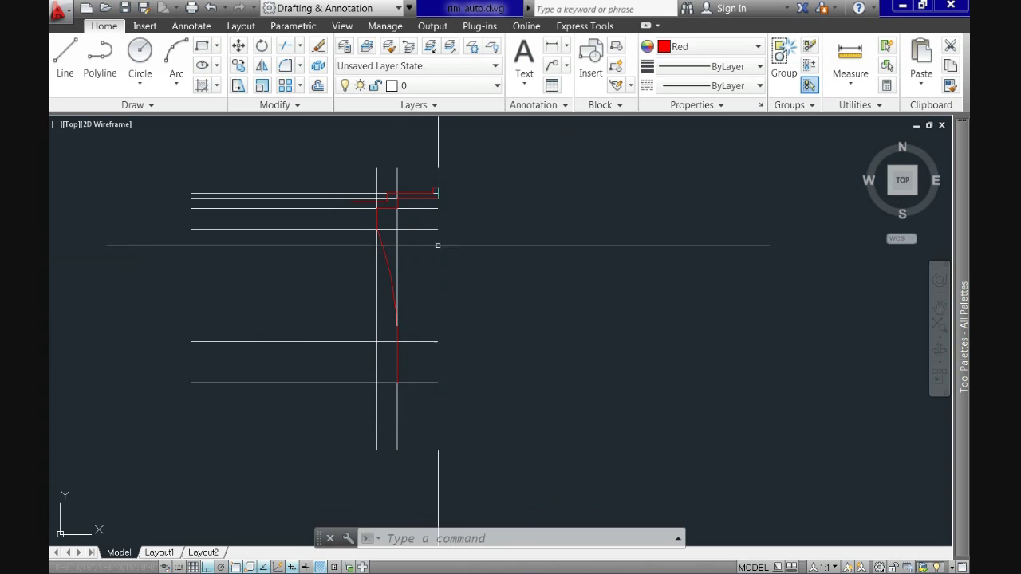
# - Crossing-select and delete the six horizontal, then the three vertical white construction lines
pyautogui.click(337, 398)
pyautogui.click(262, 167)
pyautogui.press('Delete')
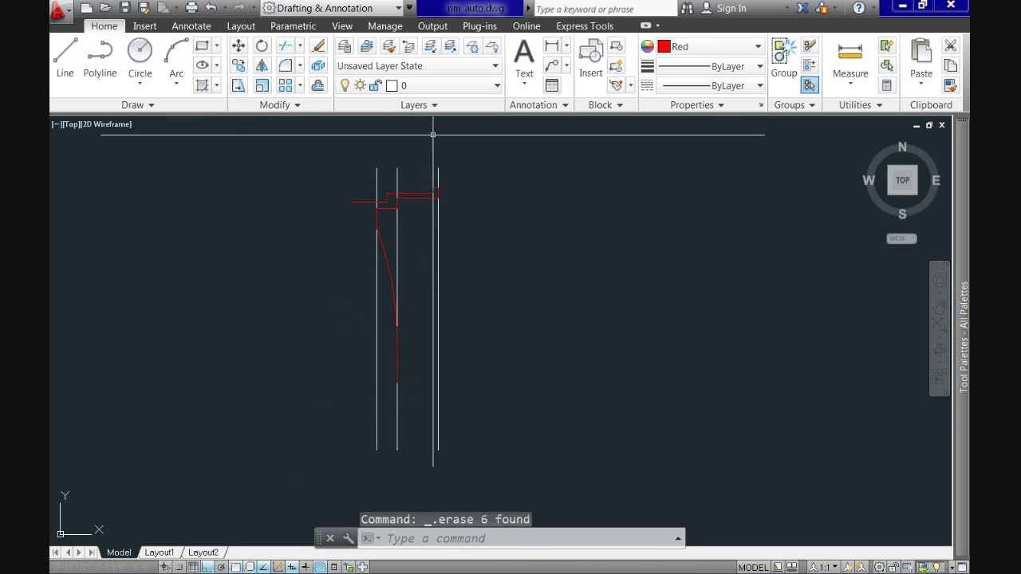
pyautogui.click(447, 168)
pyautogui.click(358, 155)
pyautogui.press('Delete')
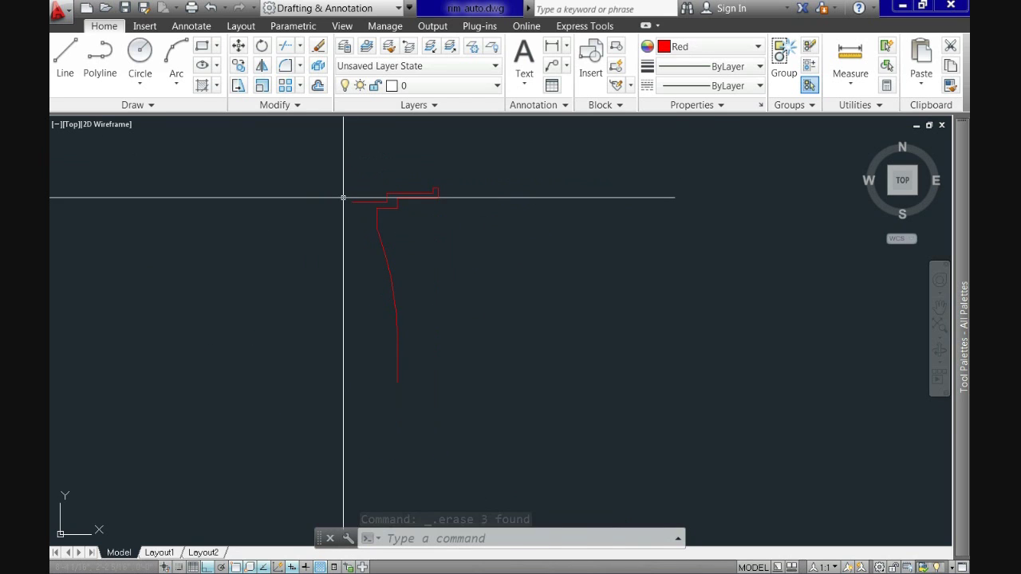
pyautogui.scroll(4, 343, 198)
pyautogui.moveTo(537, 226); pyautogui.dragTo(331, 307, button='middle')
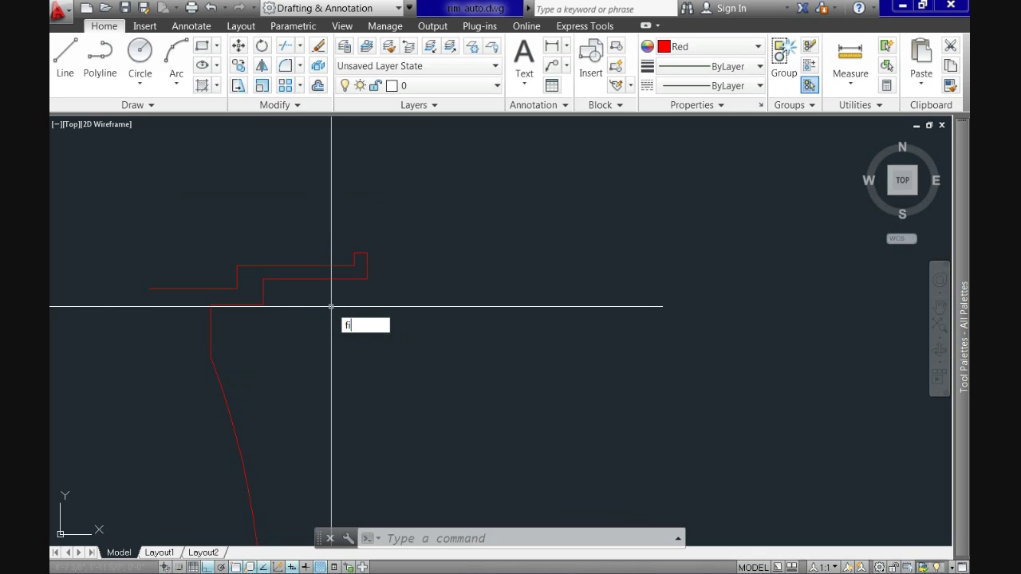
# - Start FILLET with a 0.1 radius and round the notch's first corner
pyautogui.write('llet')
pyautogui.press('Return')
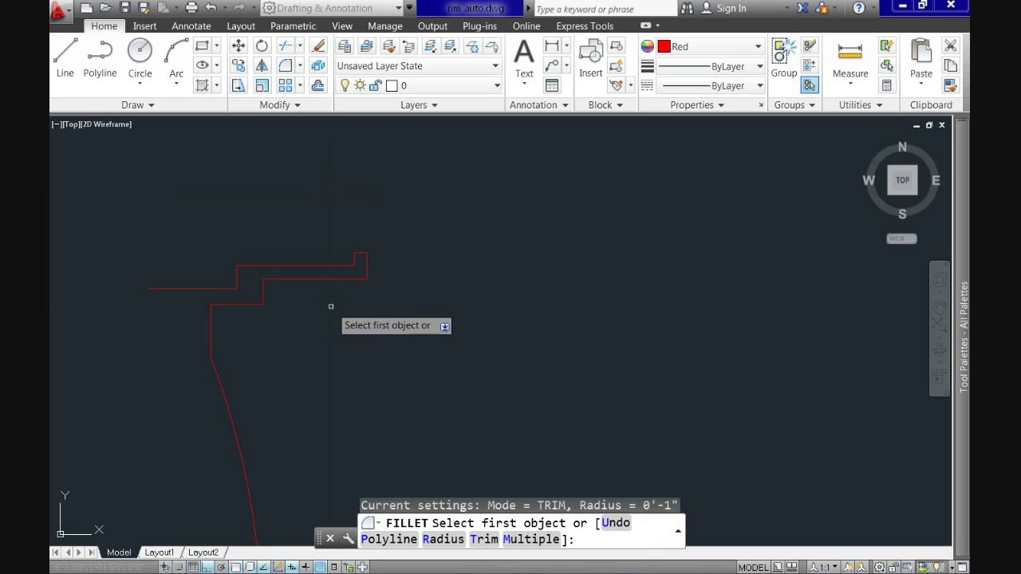
pyautogui.press('Down')
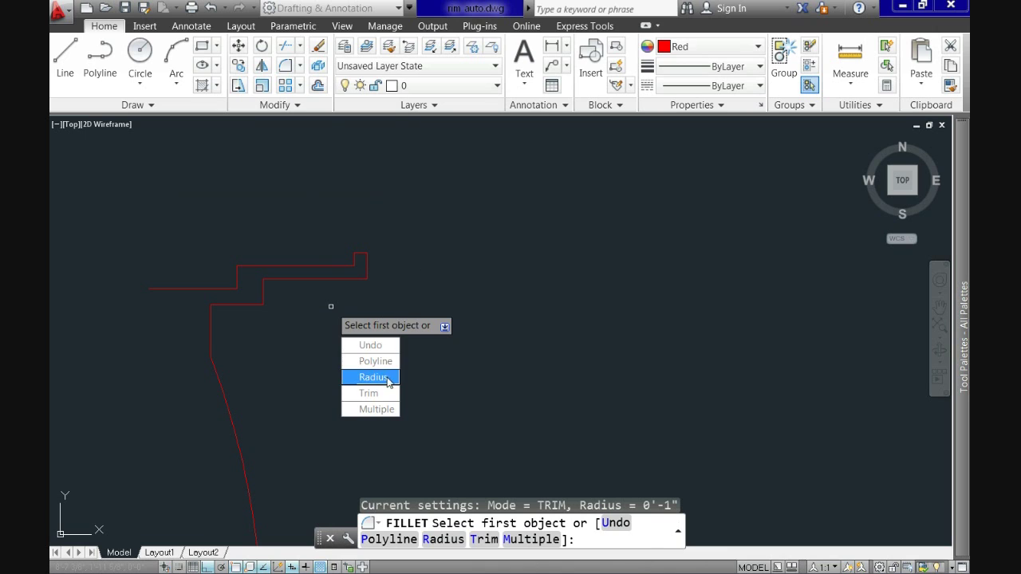
pyautogui.press('Return')
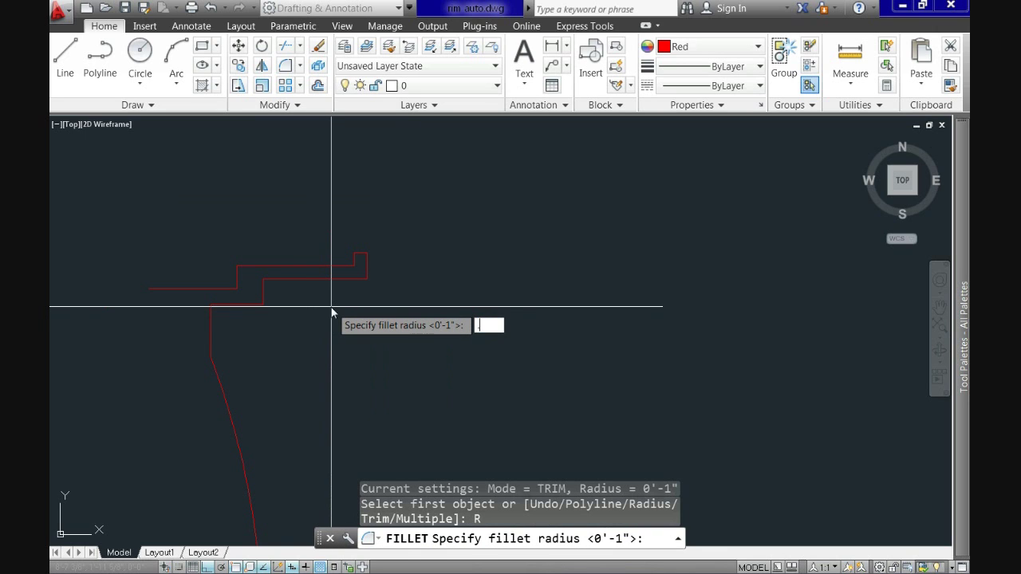
pyautogui.press('Return')
pyautogui.scroll(4, 346, 289)
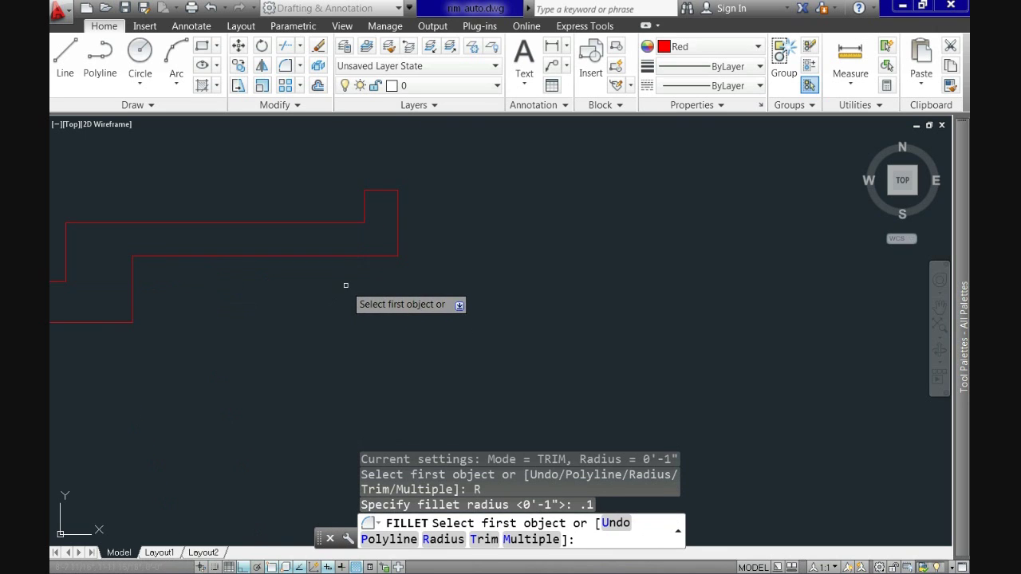
pyautogui.scroll(4, 363, 193)
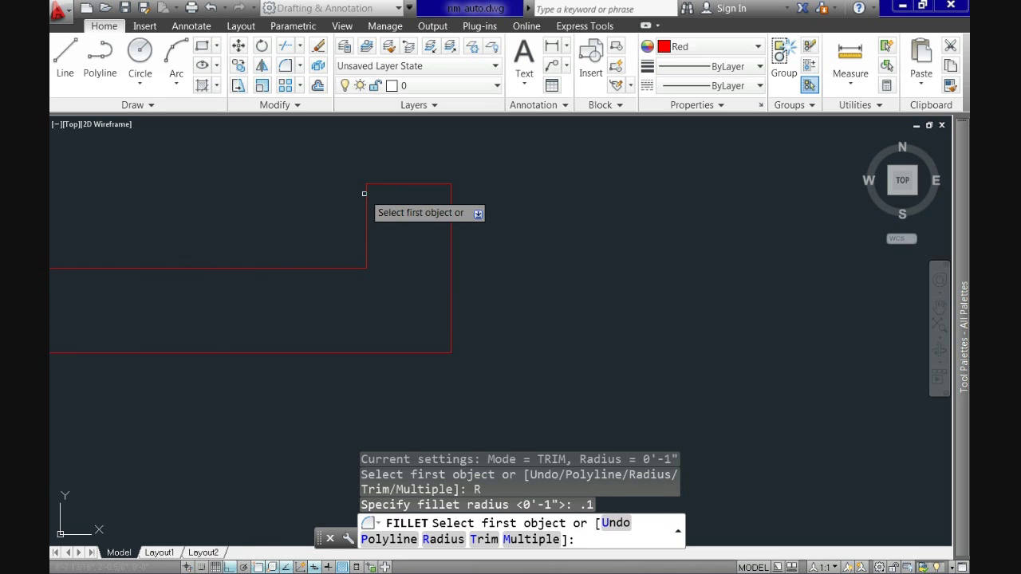
pyautogui.click(366, 193)
pyautogui.click(370, 184)
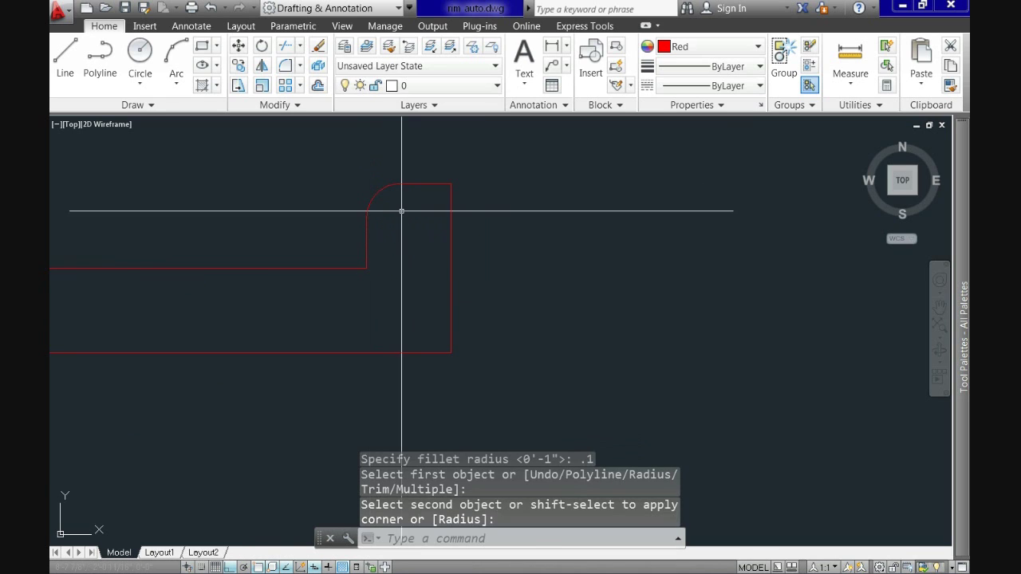
# - Fillet the notch's upper-right and lower-right corners
pyautogui.press('Return')
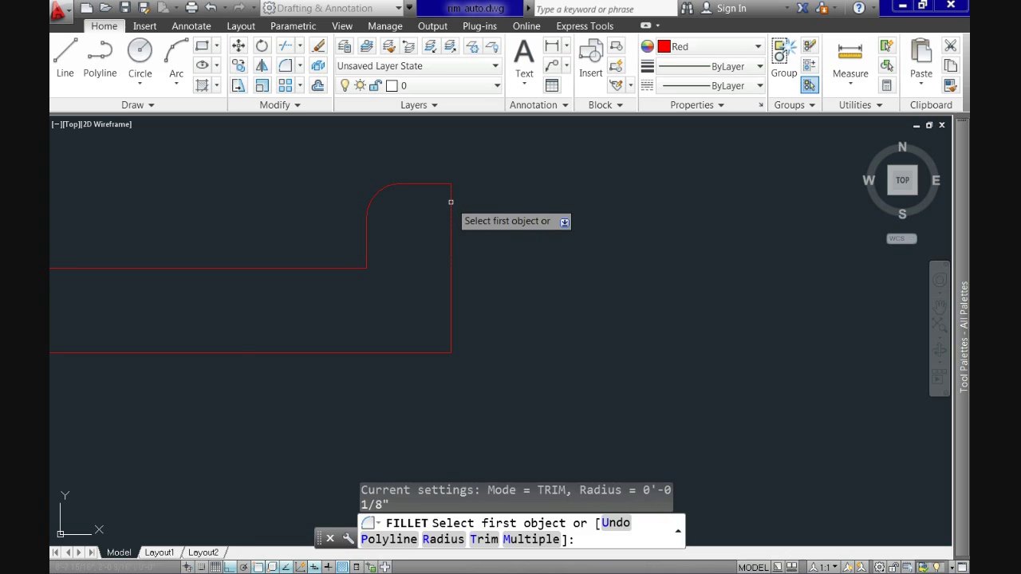
pyautogui.click(450, 202)
pyautogui.click(440, 185)
pyautogui.press('Return')
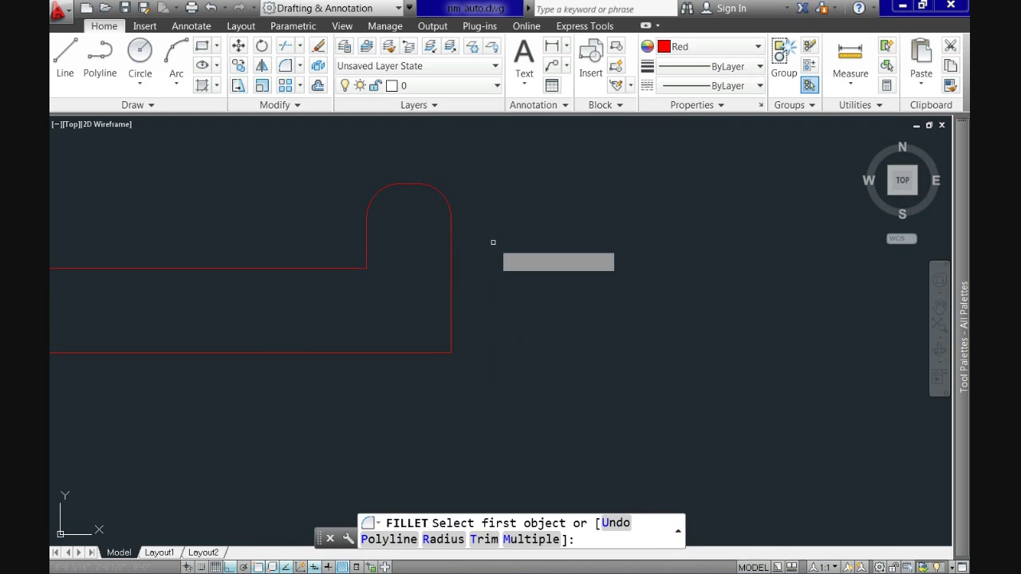
pyautogui.click(450, 343)
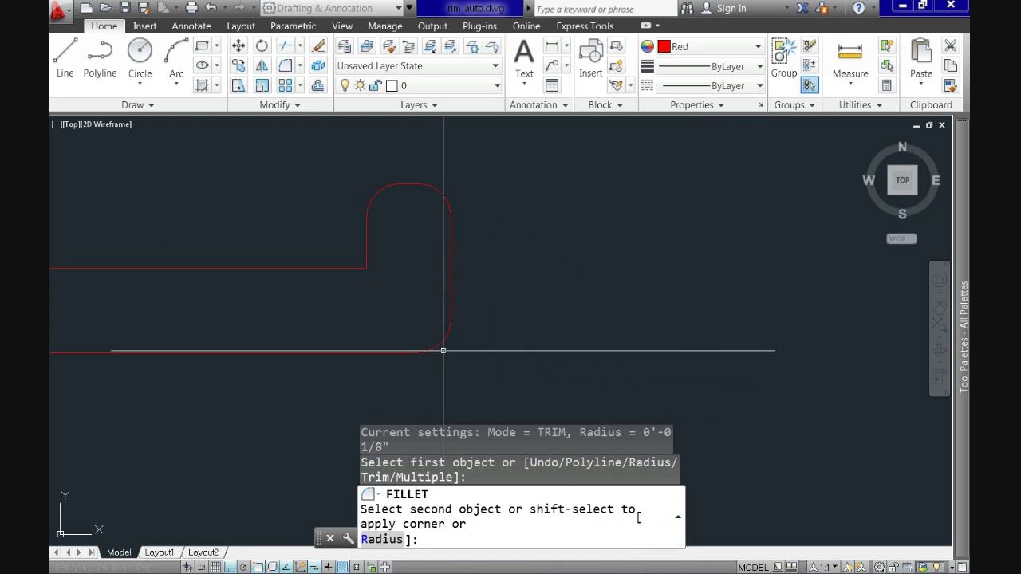
pyautogui.click(445, 351)
pyautogui.press('Return')
# - Fillet the next step corner of the red profile
pyautogui.scroll(-2, 477, 331)
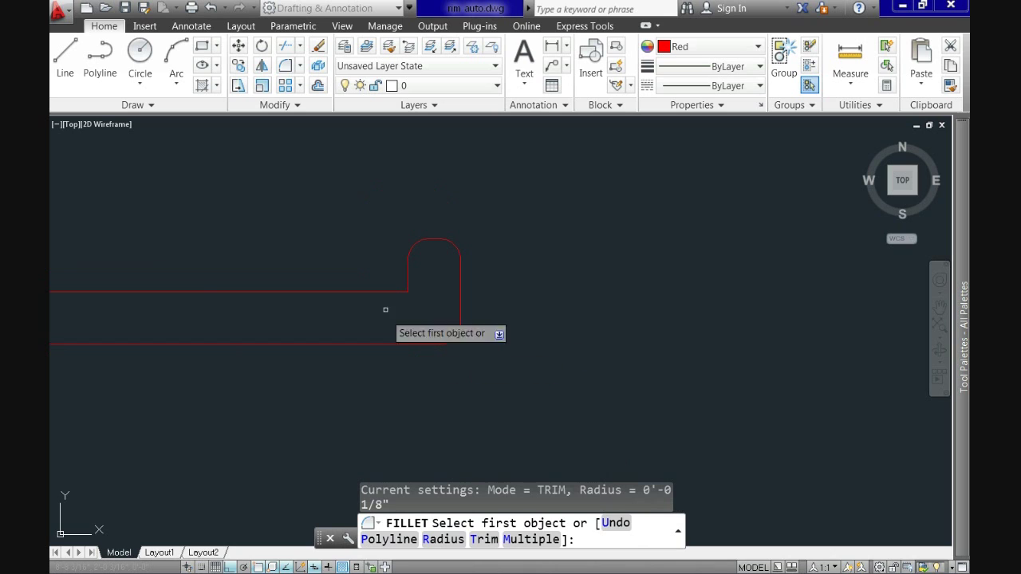
pyautogui.click(407, 289)
pyautogui.press('Escape')
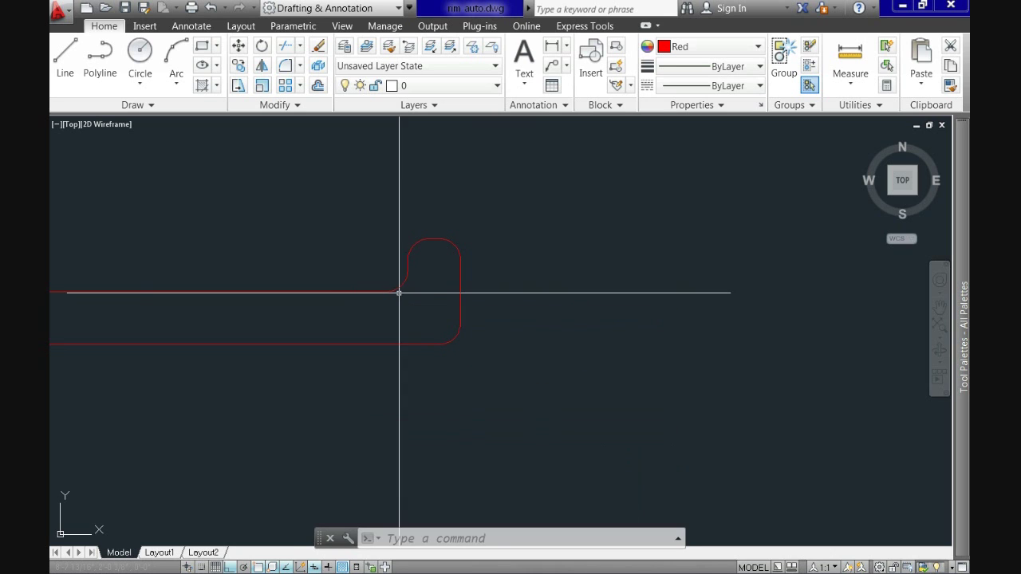
pyautogui.moveTo(402, 289); pyautogui.dragTo(434, 305, button='middle')
pyautogui.scroll(-2, 349, 248)
pyautogui.press('Return')
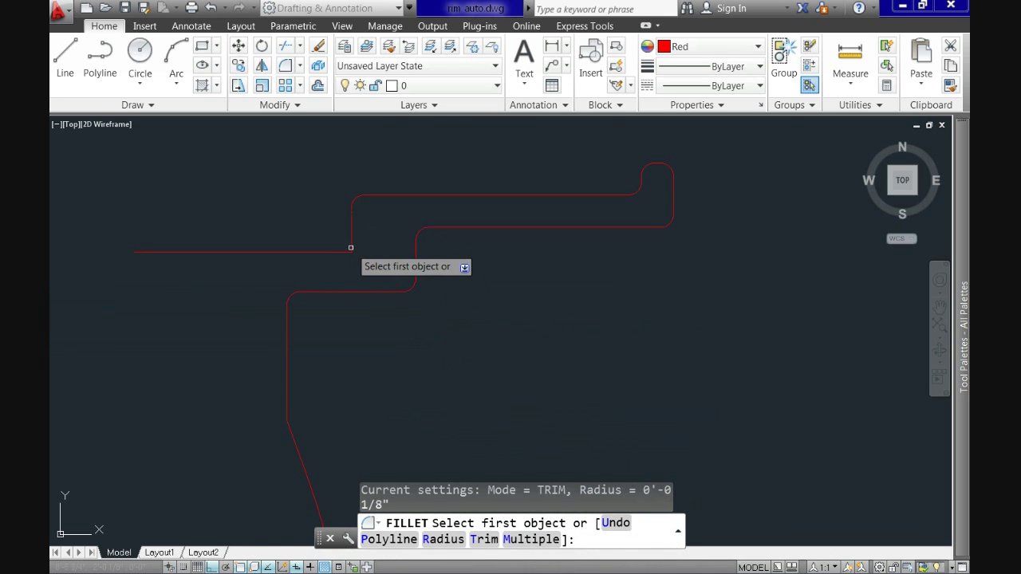
pyautogui.click(351, 248)
pyautogui.click(344, 250)
pyautogui.scroll(-4, 344, 250)
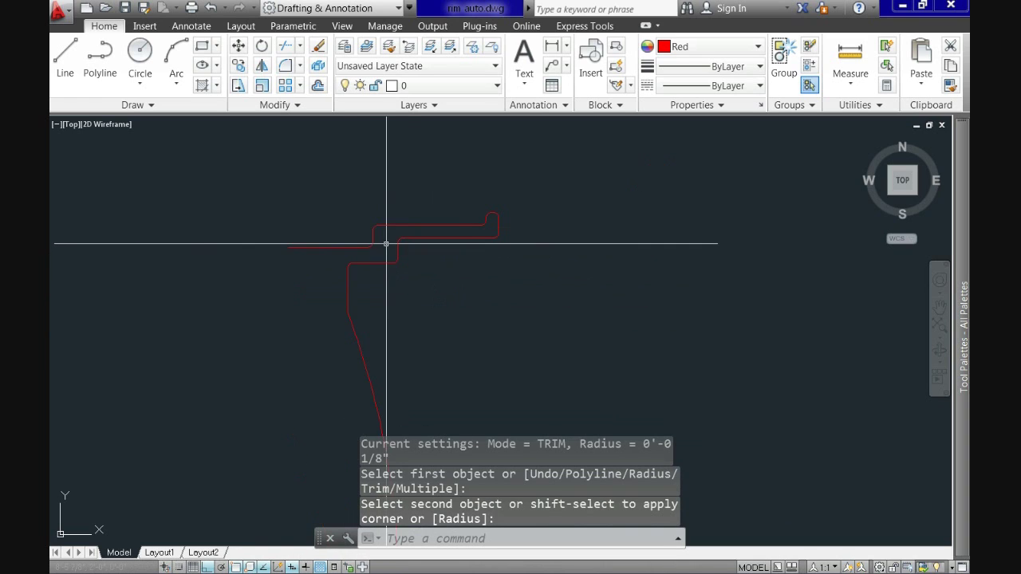
pyautogui.scroll(-3, 406, 292)
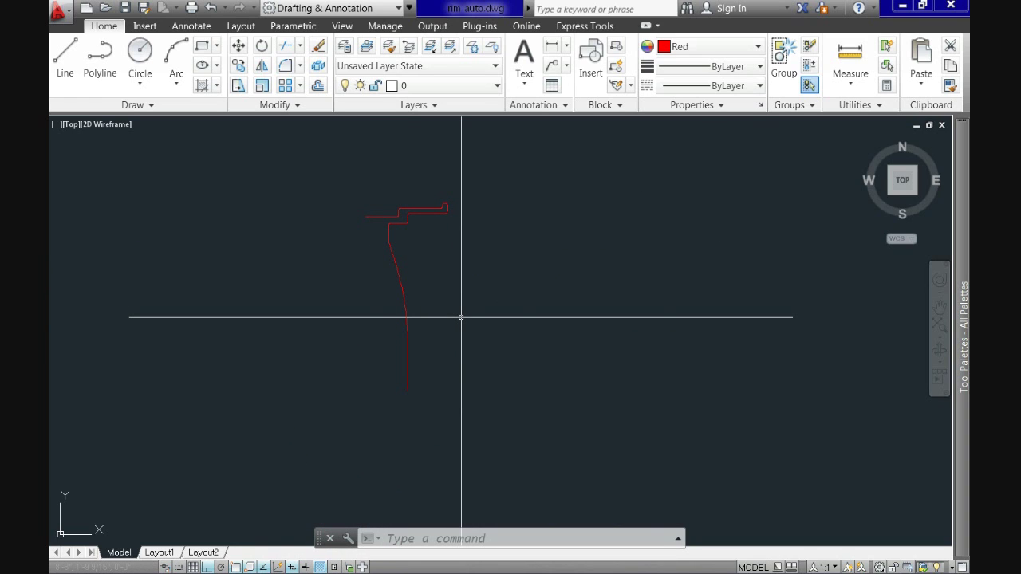
# - Draw a short horizontal line leftward from the profile's bottom endpoint
pyautogui.write('l')
pyautogui.press('Return')
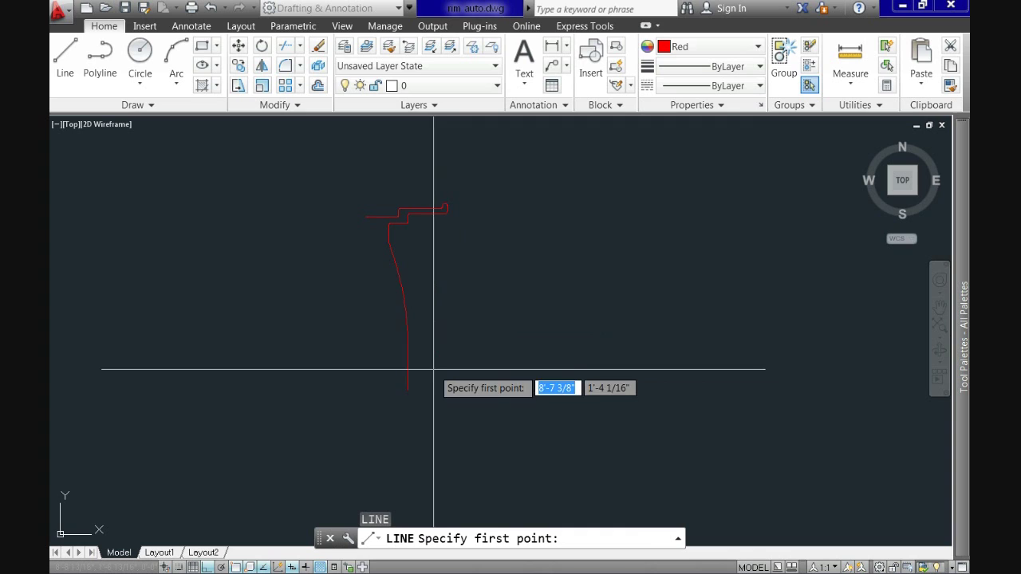
pyautogui.click(408, 389)
pyautogui.click(378, 389)
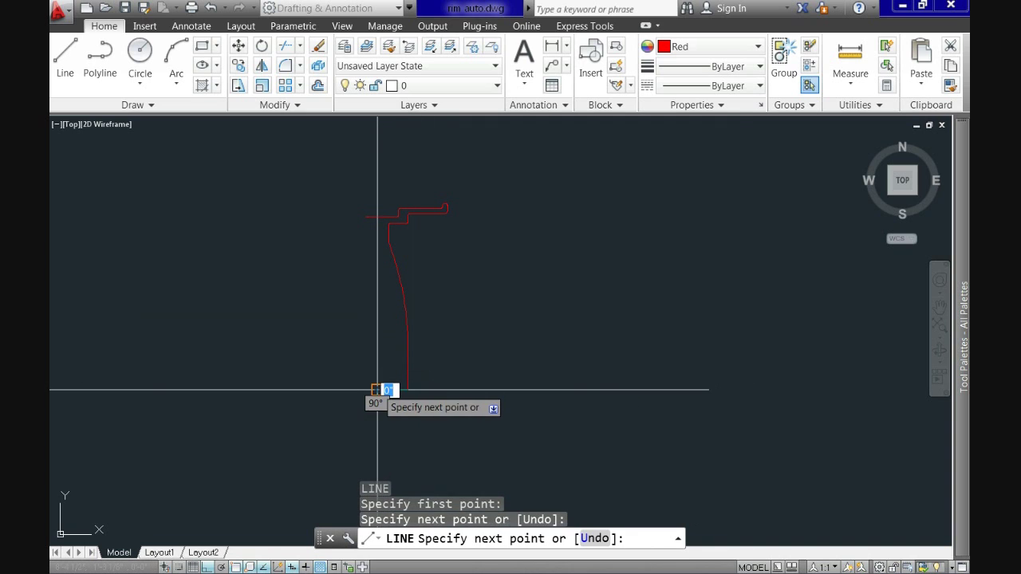
pyautogui.press('Return')
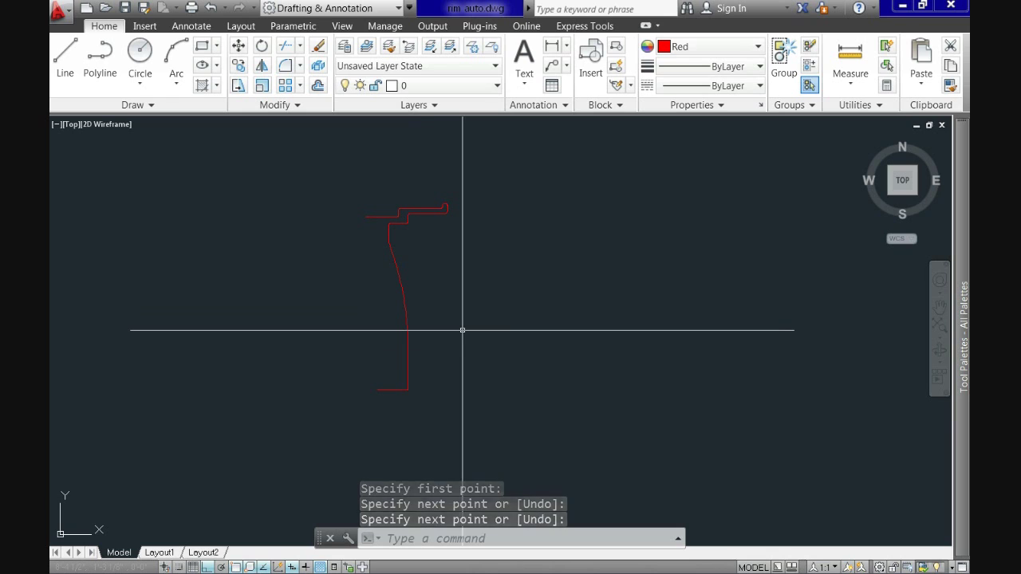
# - Draw a polyline from the profile's top end straight down, then 5 units left
pyautogui.write('pl')
pyautogui.press('Return')
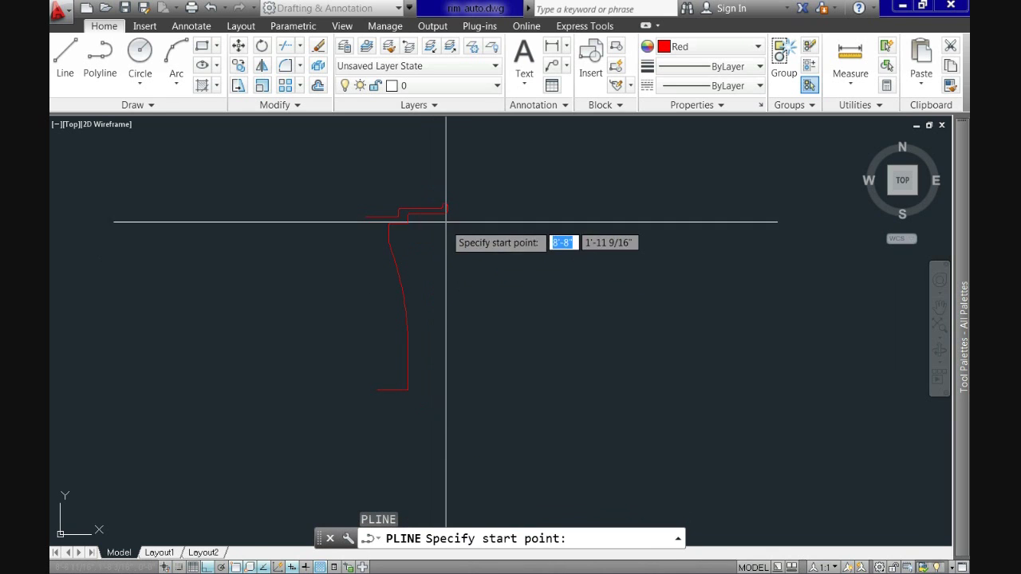
pyautogui.scroll(6, 447, 217)
pyautogui.click(433, 193)
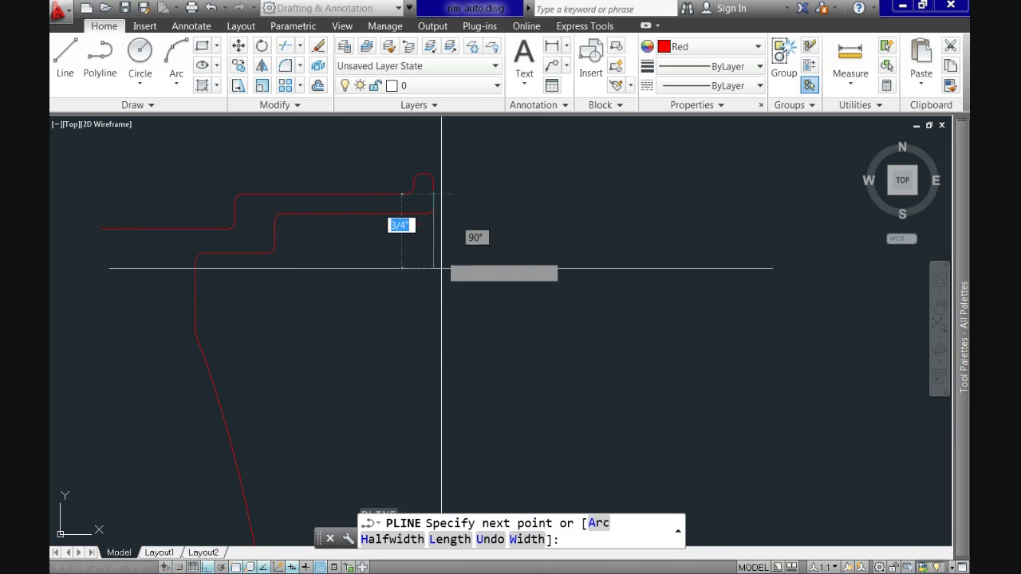
pyautogui.click(433, 396)
pyautogui.scroll(-8, 340, 395)
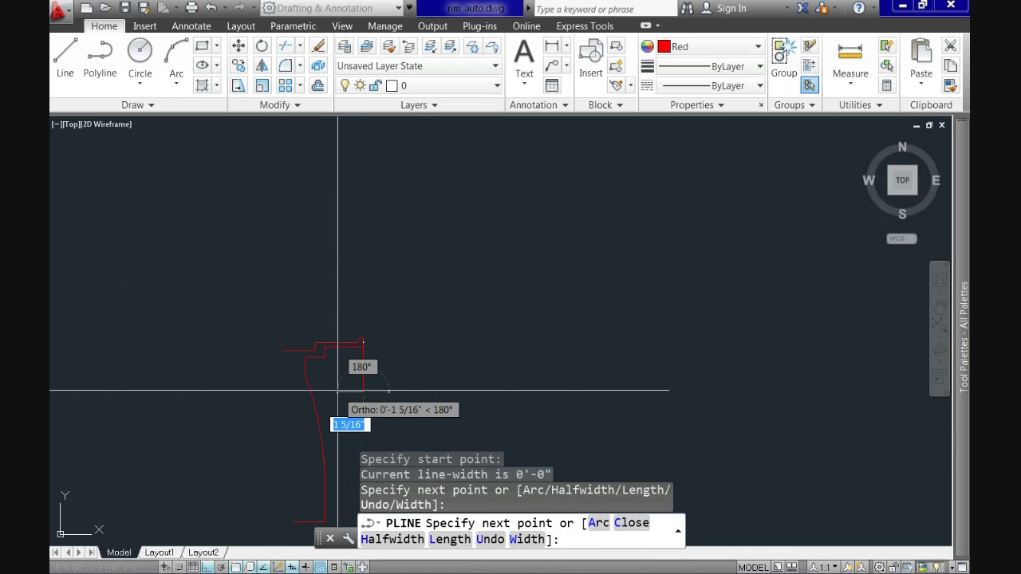
pyautogui.scroll(2, 401, 299)
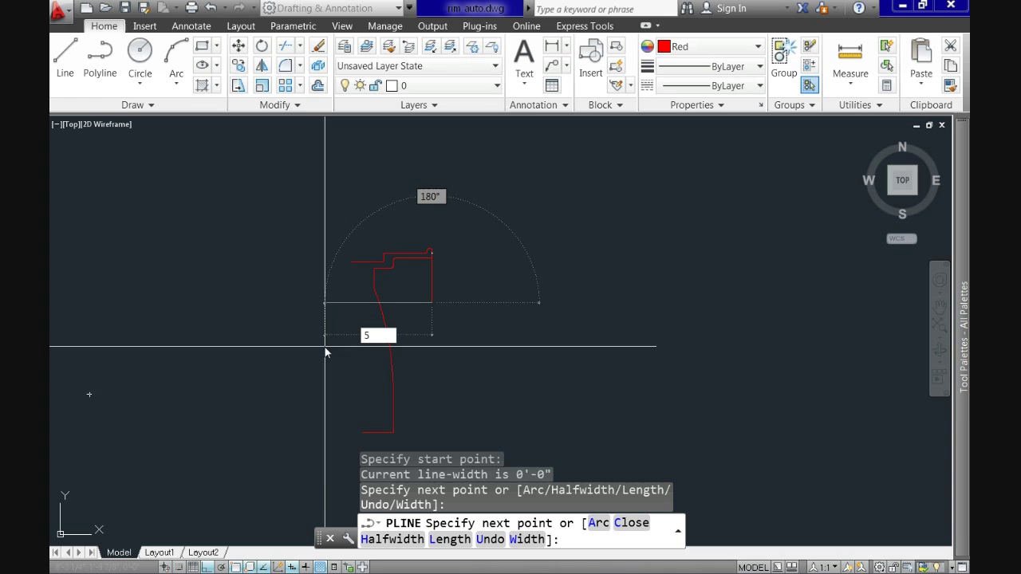
pyautogui.press('Return')
pyautogui.press('Return')
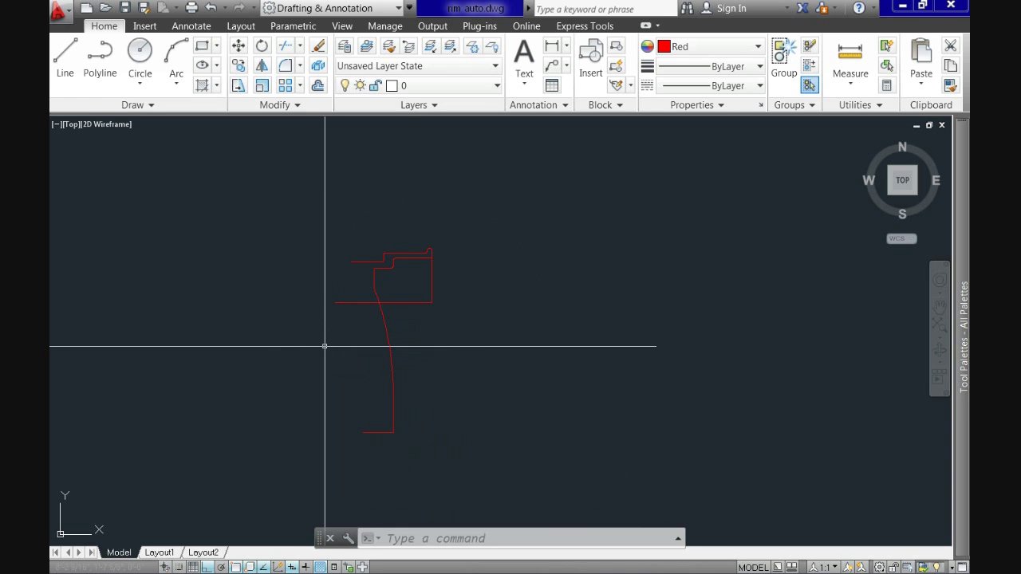
pyautogui.scroll(2, 410, 306)
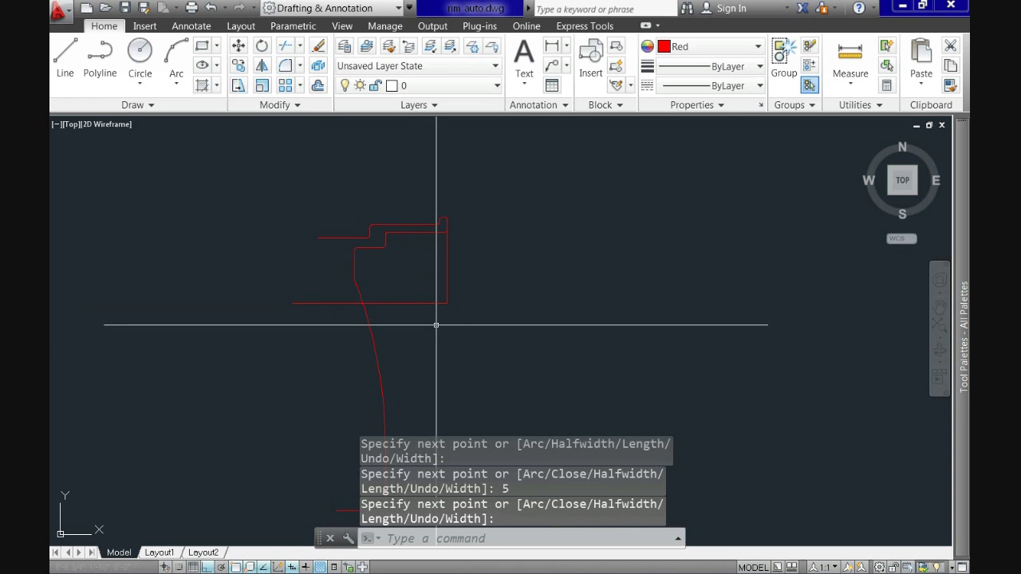
# - Mirror the profile about a vertical axis through the reference line's left end, keeping the original
pyautogui.write('mi')
pyautogui.press('Return')
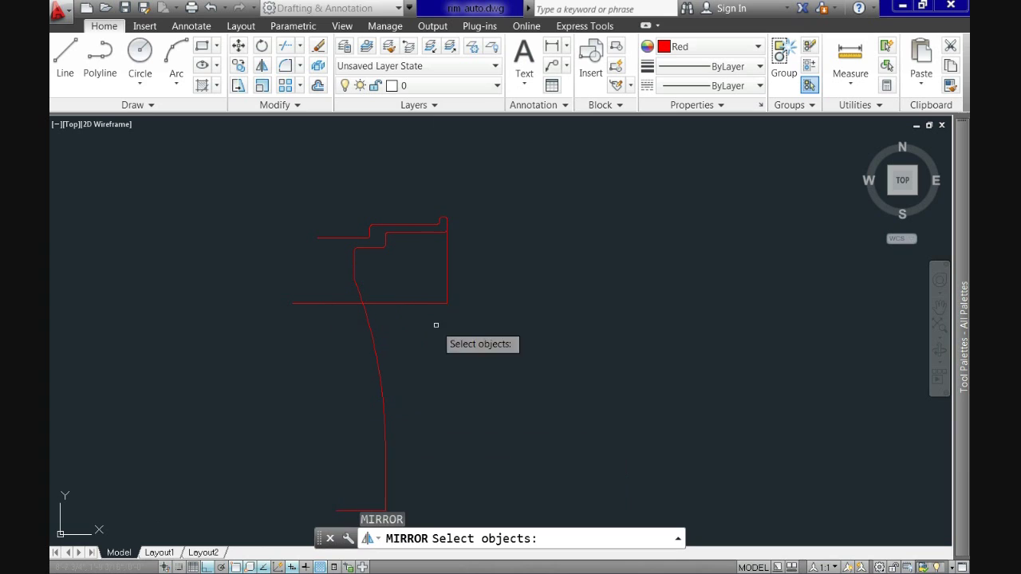
pyautogui.click(294, 209)
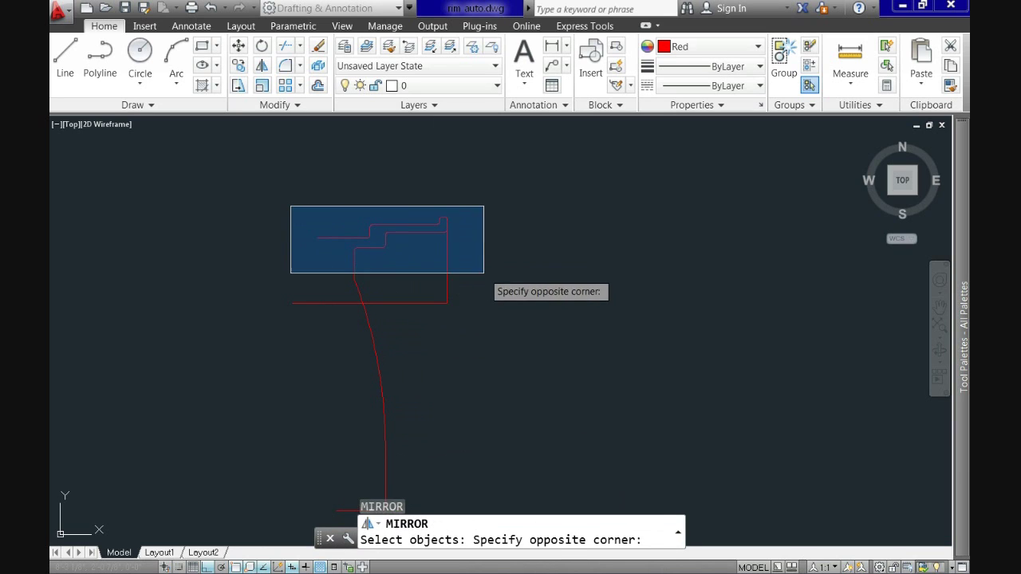
pyautogui.click(484, 270)
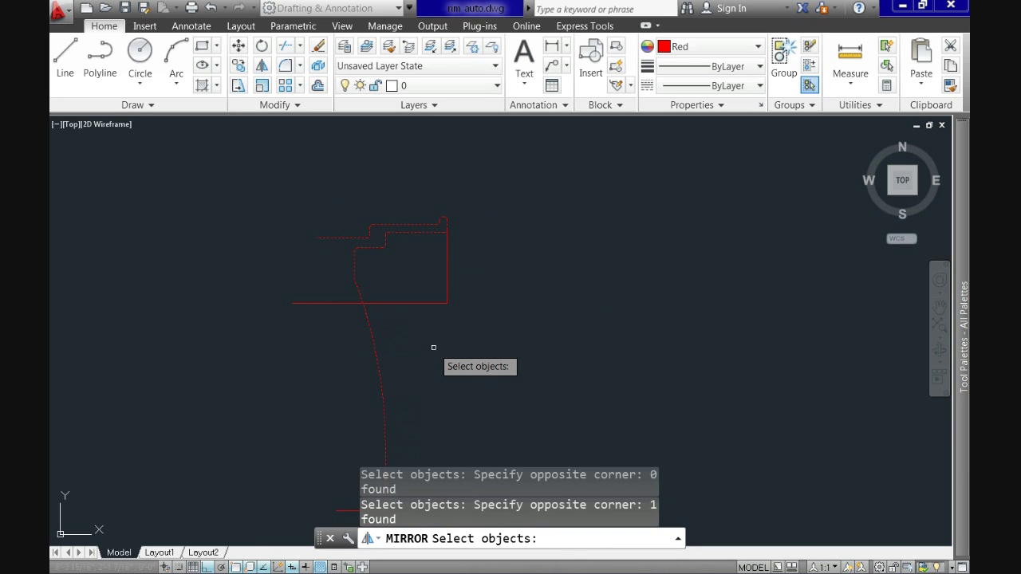
pyautogui.press('Return')
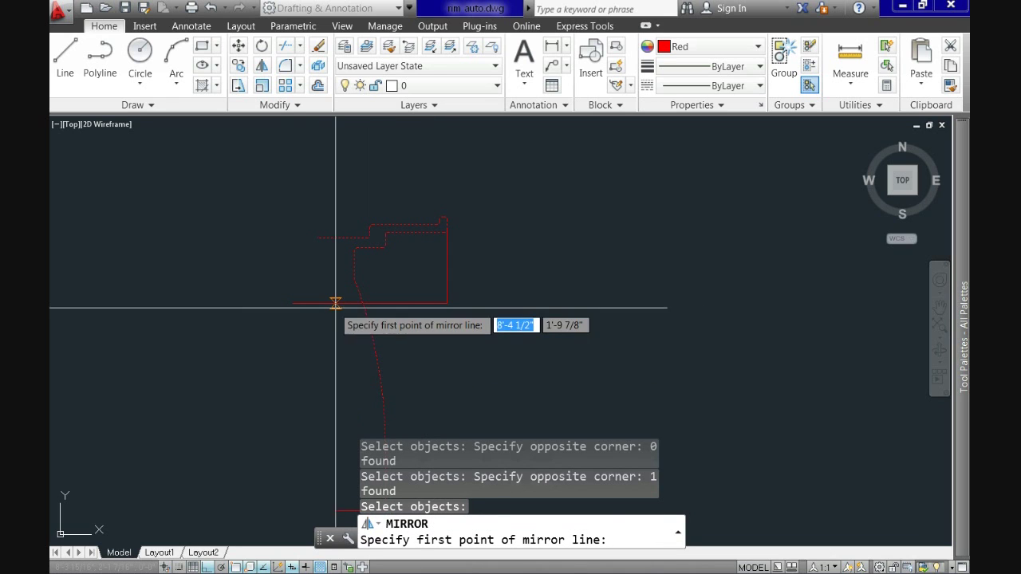
pyautogui.click(295, 303)
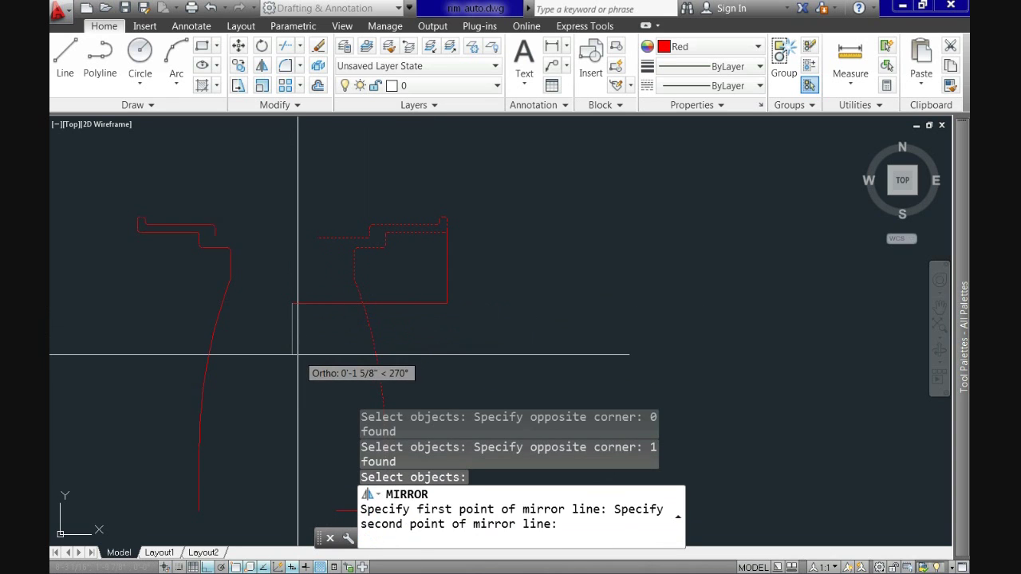
pyautogui.click(298, 354)
pyautogui.press('Return')
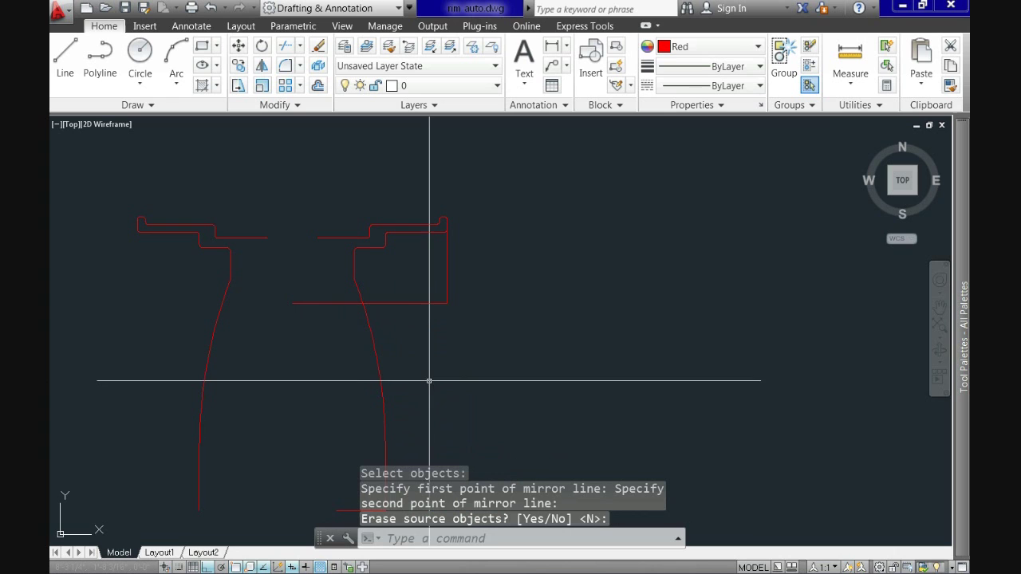
# - Erase the L-shaped reference polyline
pyautogui.click(486, 336)
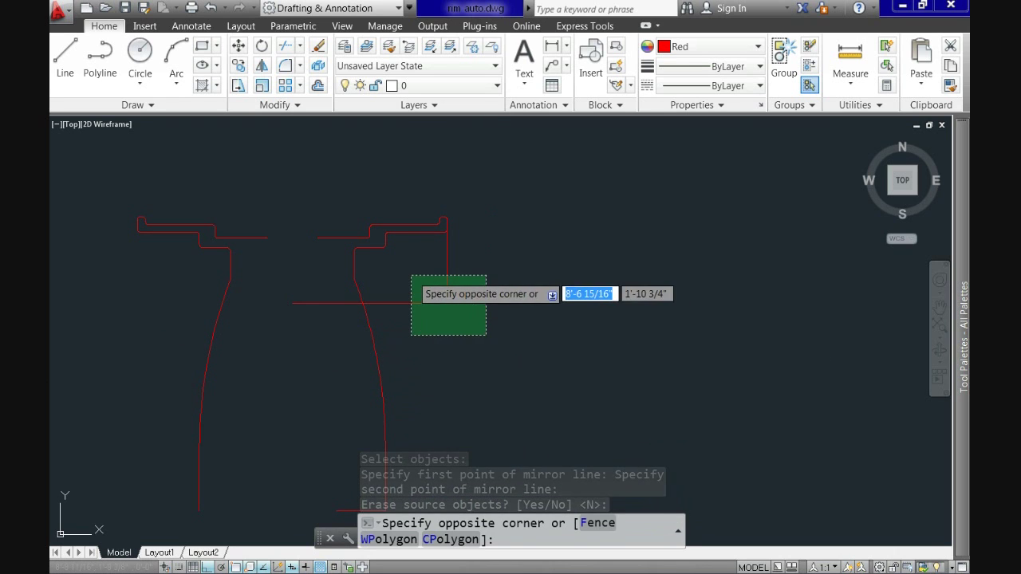
pyautogui.click(412, 275)
pyautogui.press('Delete')
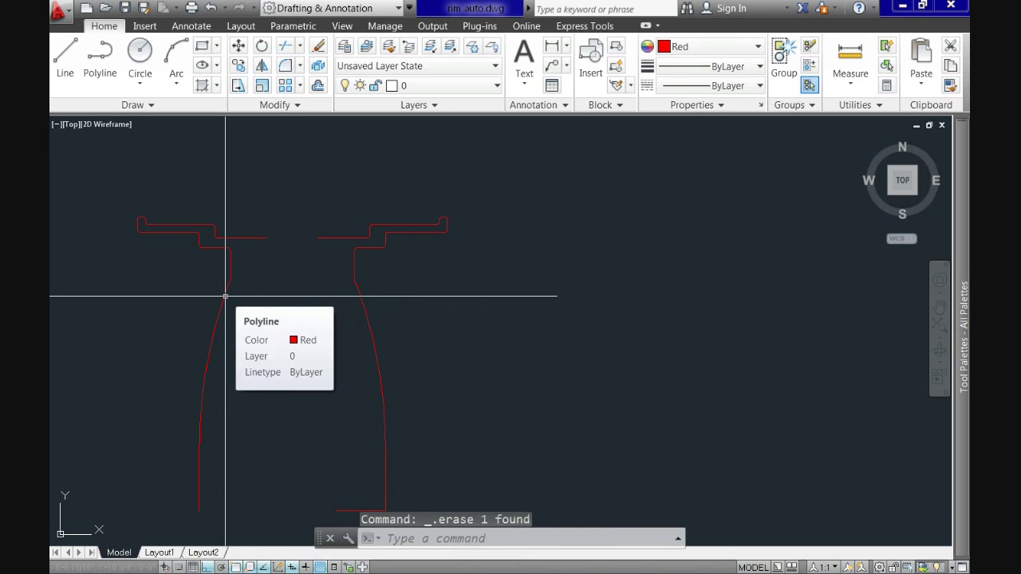
# - Grip-stretch the mirrored profile's inner top line end onto the original profile's endpoint
pyautogui.press('Escape')
pyautogui.click(270, 238)
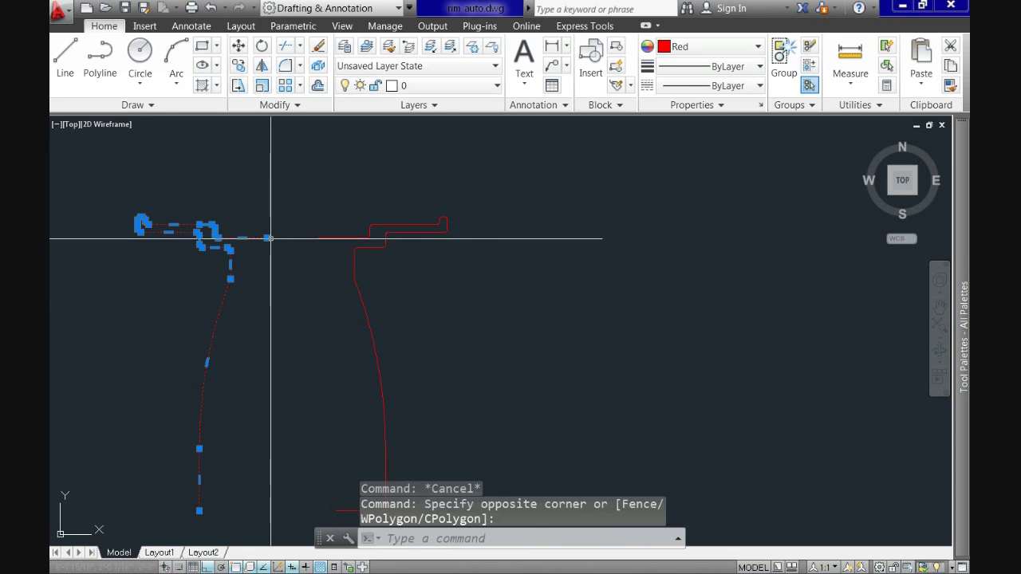
pyautogui.click(266, 238)
pyautogui.click(317, 237)
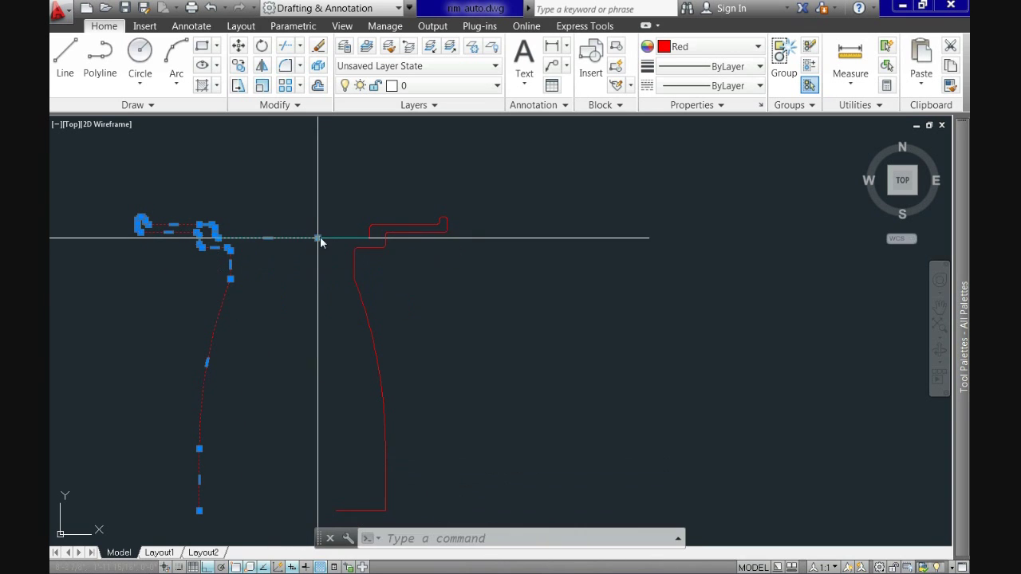
pyautogui.click(315, 272)
pyautogui.press('Escape')
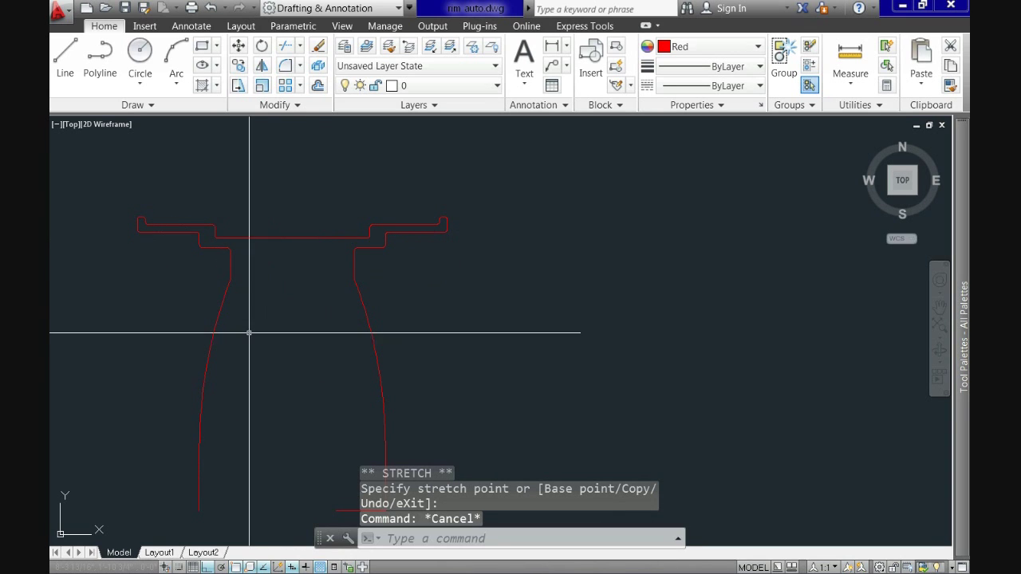
pyautogui.moveTo(245, 322); pyautogui.dragTo(310, 269, button='middle')
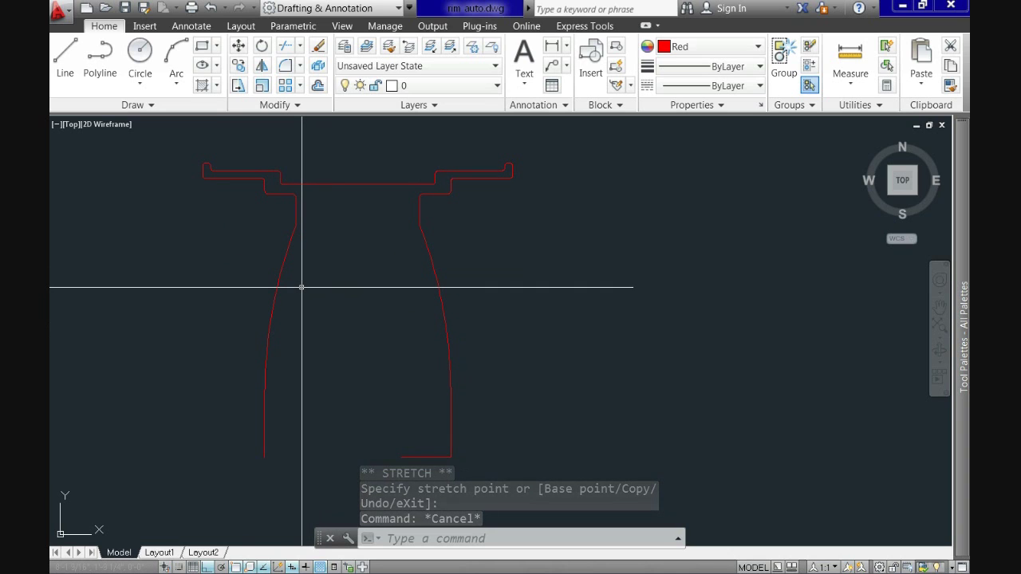
# - Draw a helper cutting line across the mirrored left side below its step
pyautogui.press('Return')
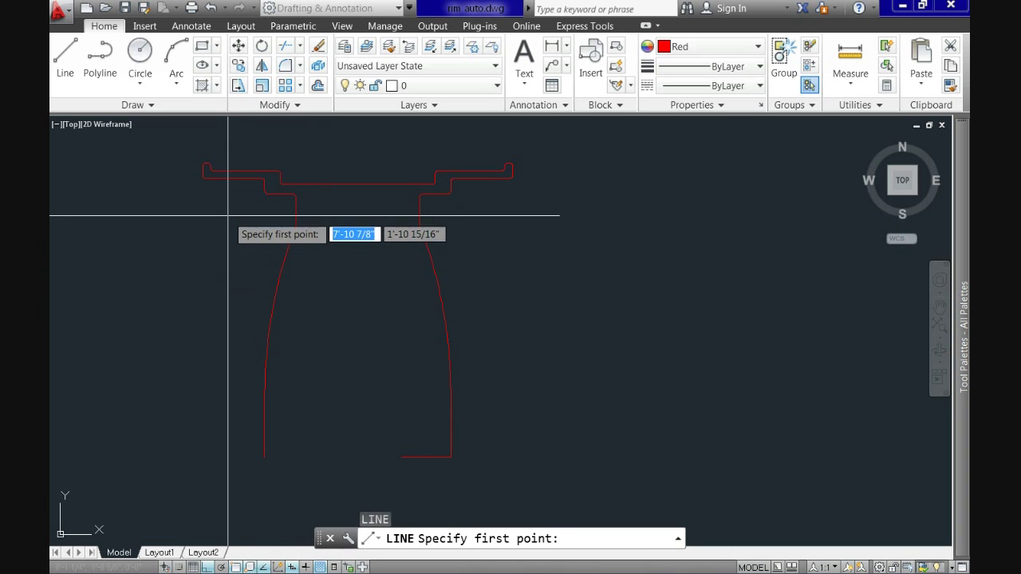
pyautogui.scroll(5, 292, 194)
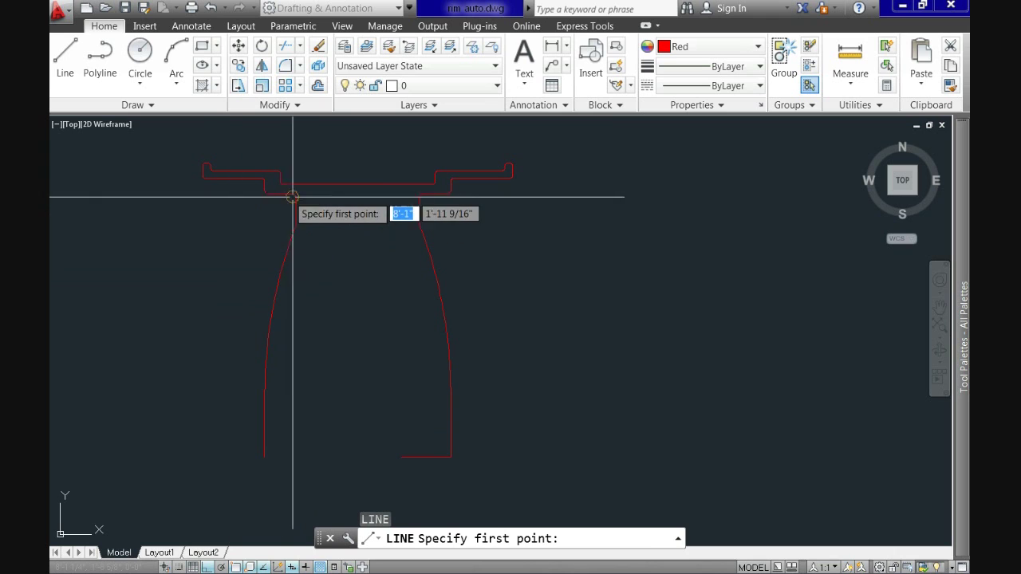
pyautogui.click(249, 239)
pyautogui.click(404, 249)
pyautogui.press('Return')
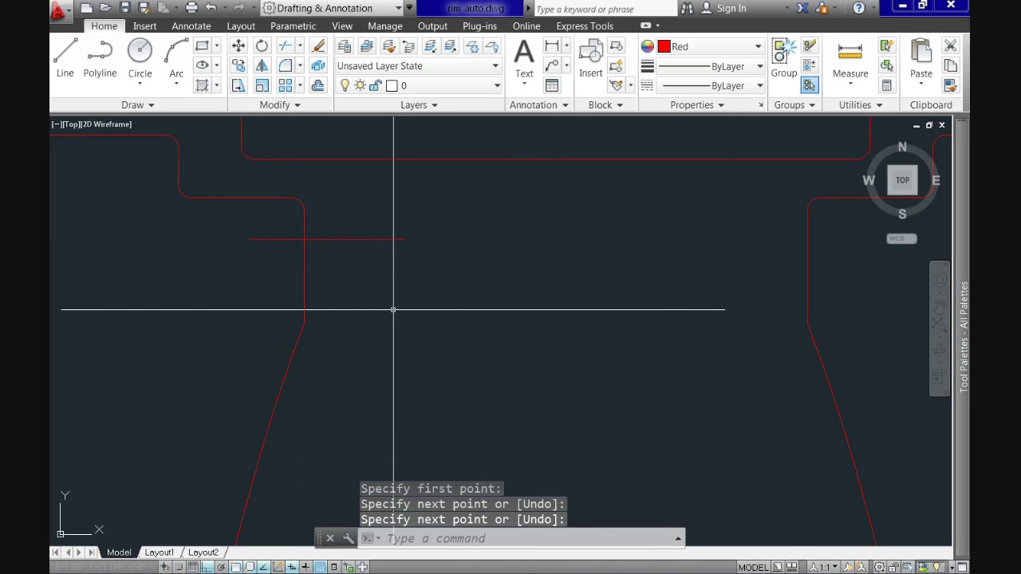
# - Trim away the mirrored side's lower curved wall below the cutting line
pyautogui.write('tr')
pyautogui.press('Return')
pyautogui.click(346, 229)
pyautogui.click(338, 253)
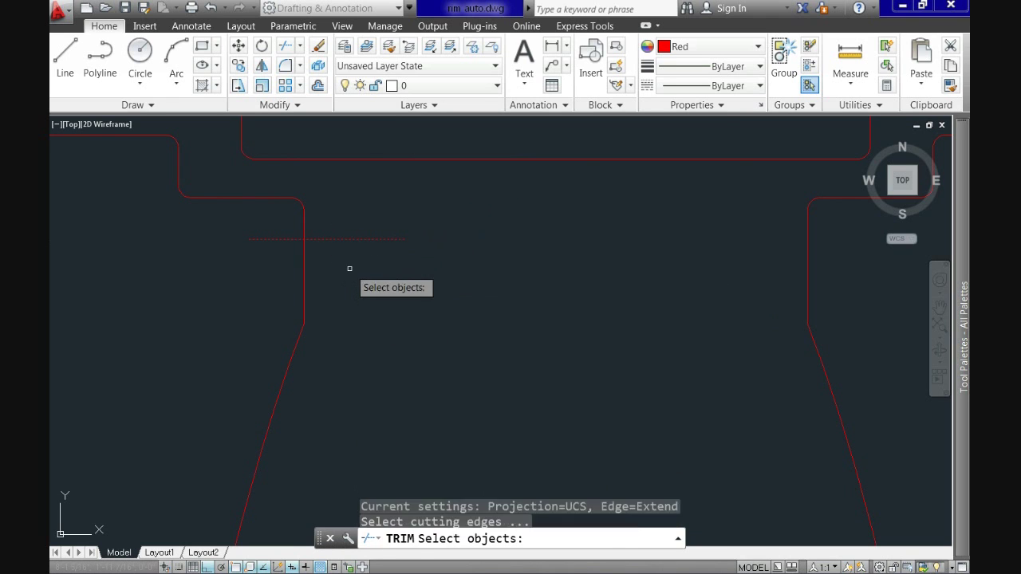
pyautogui.press('Return')
pyautogui.click(336, 301)
pyautogui.click(281, 319)
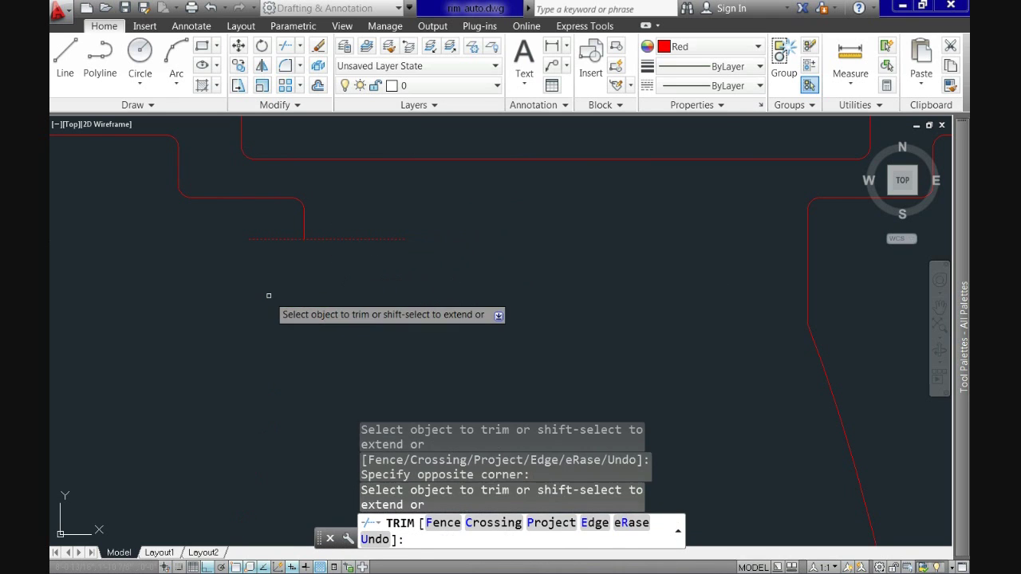
pyautogui.click(343, 285)
pyautogui.press('Return')
# - Erase the leftover cutting line
pyautogui.click(326, 217)
pyautogui.press('Delete')
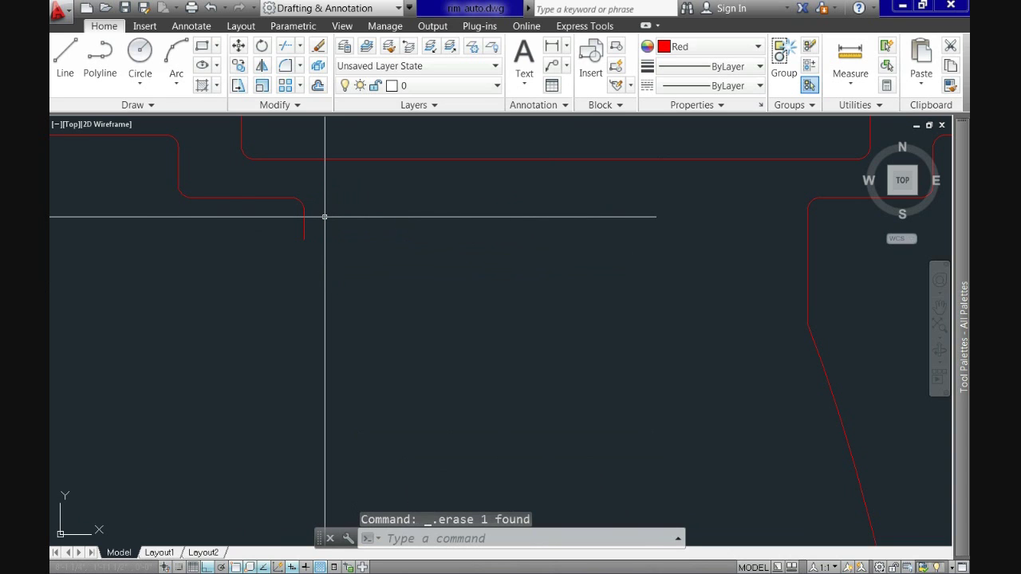
pyautogui.scroll(-1, 328, 219)
pyautogui.scroll(-2, 328, 218)
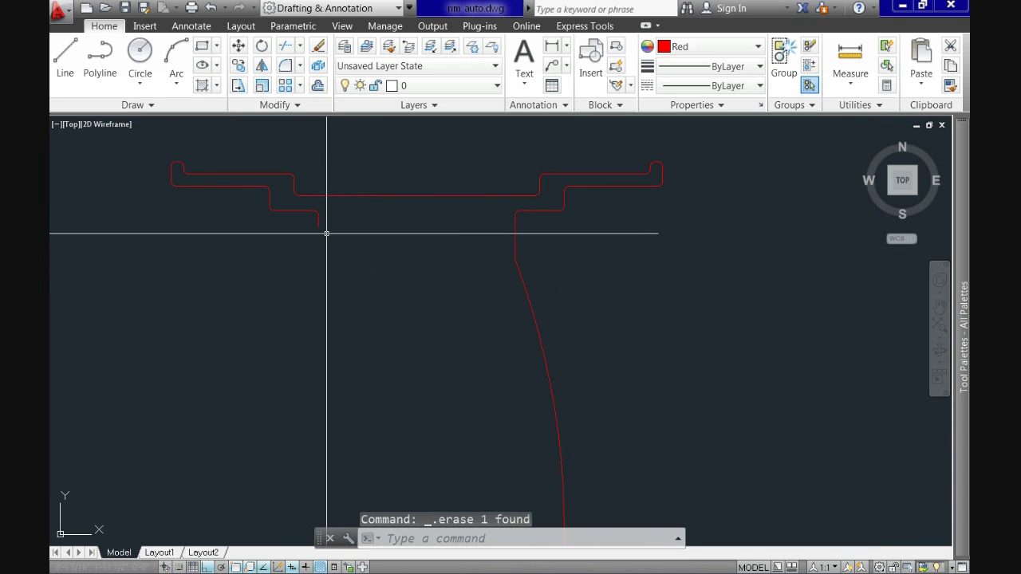
# - Draw a short horizontal line right from the stub's end, then a vertical line down from it
pyautogui.write('l')
pyautogui.press('Return')
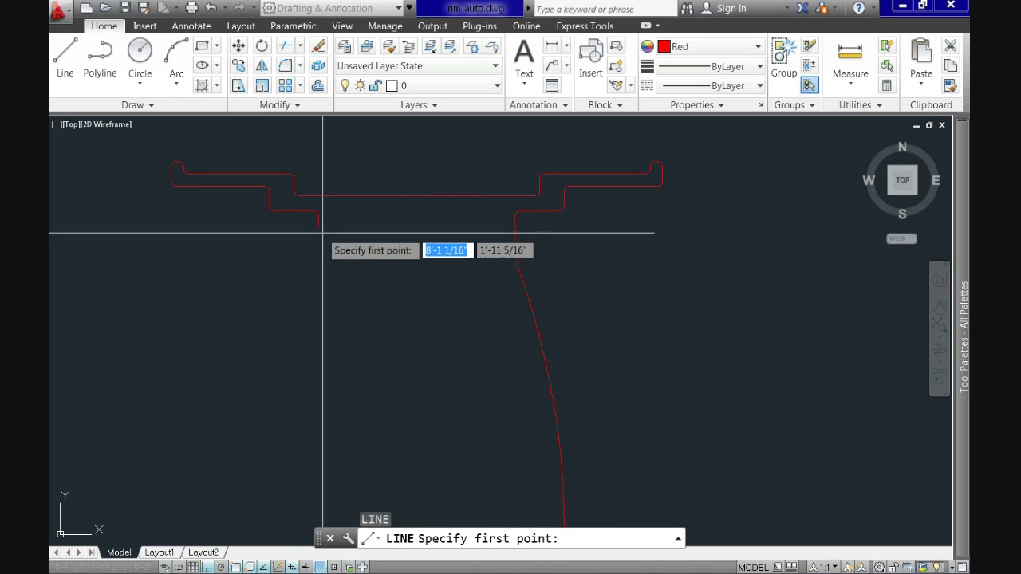
pyautogui.click(318, 228)
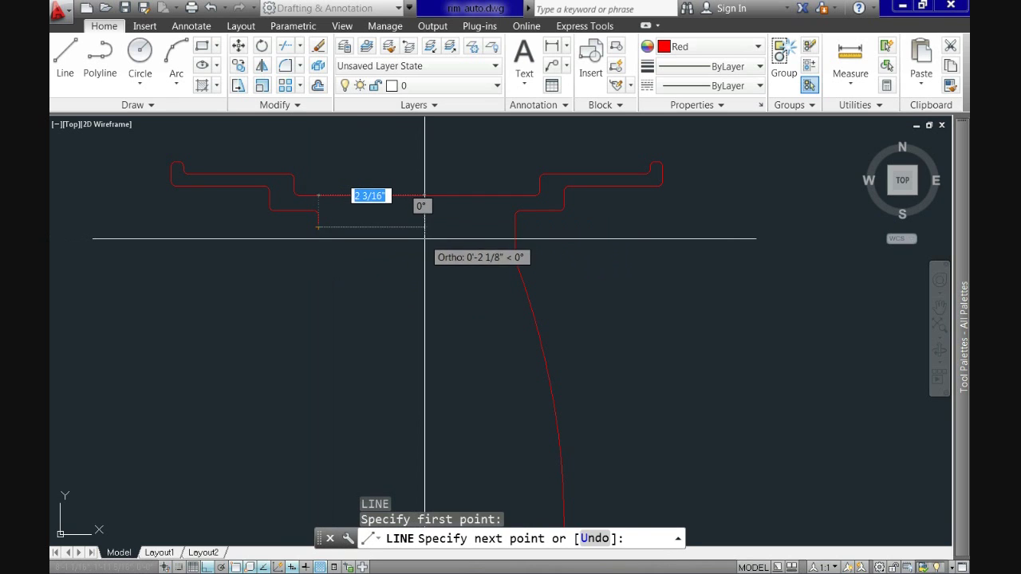
pyautogui.click(439, 236)
pyautogui.press('Return')
pyautogui.press('Return')
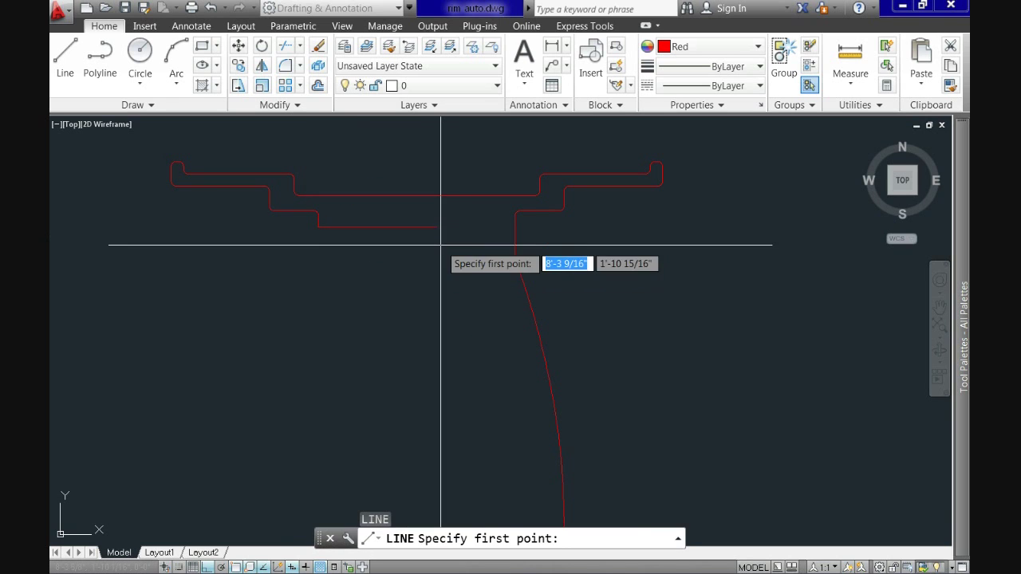
pyautogui.click(438, 228)
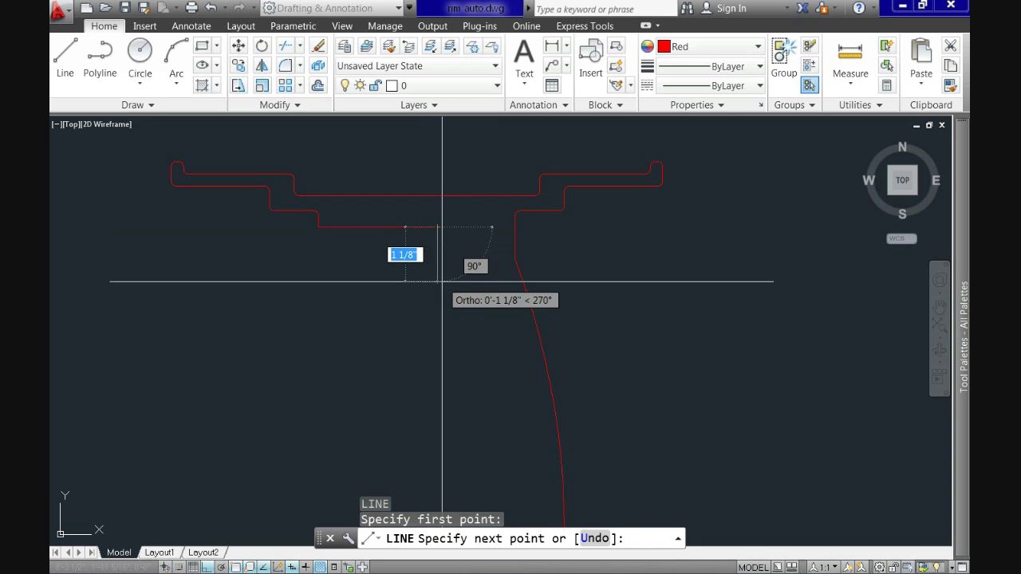
pyautogui.scroll(-2, 443, 326)
pyautogui.click(444, 325)
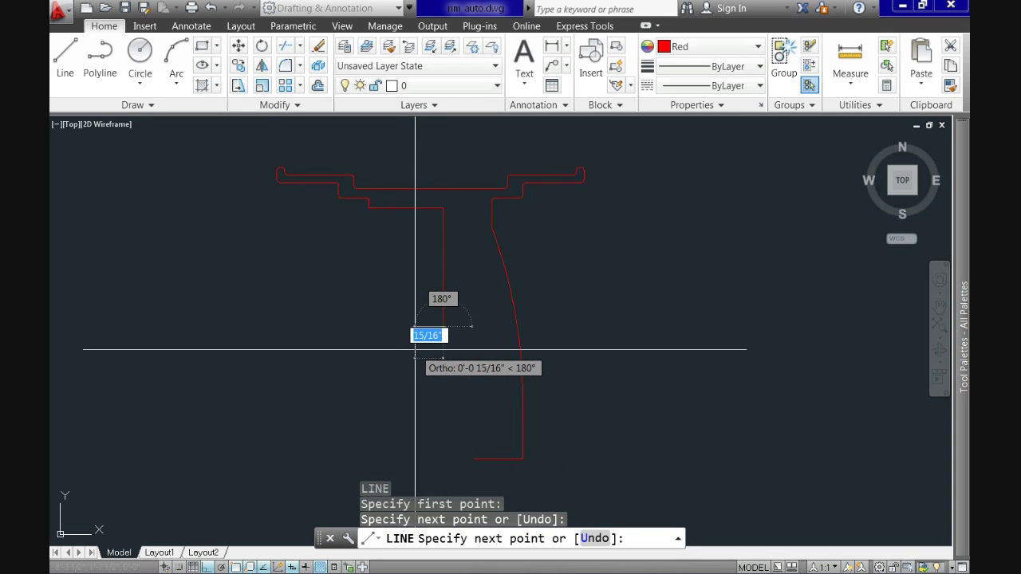
# - Finish the vertical line, then draw a three-point arc down from the open profile endpoint with Ortho off
pyautogui.press('Return')
pyautogui.press('Escape')
pyautogui.write('arc')
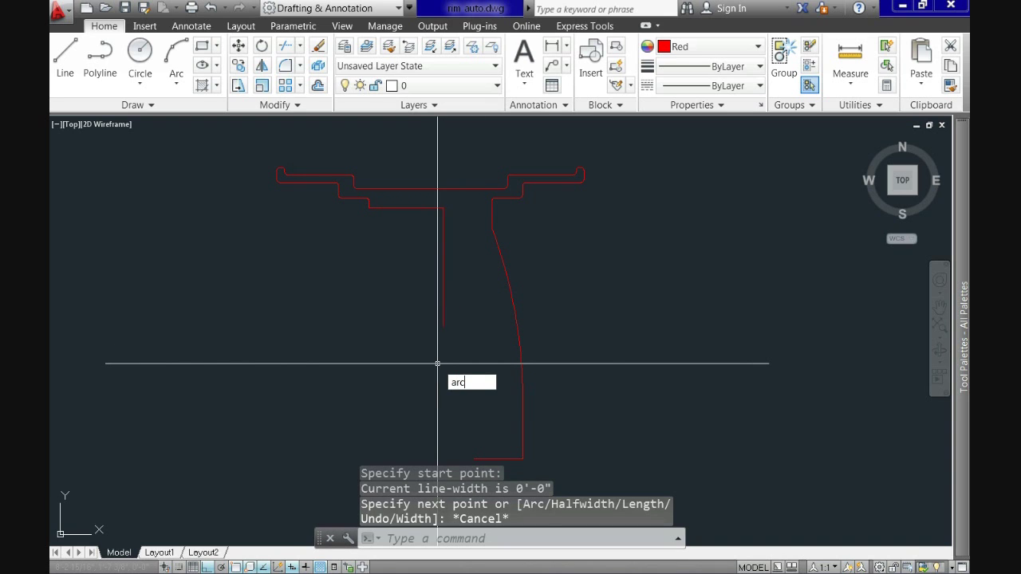
pyautogui.press('Return')
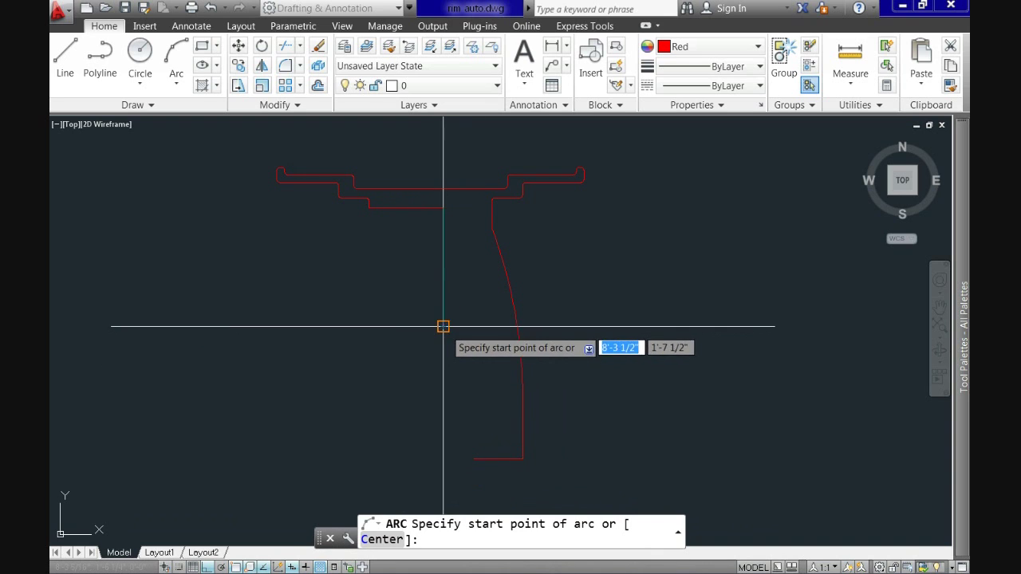
pyautogui.click(443, 326)
pyautogui.scroll(3, 436, 356)
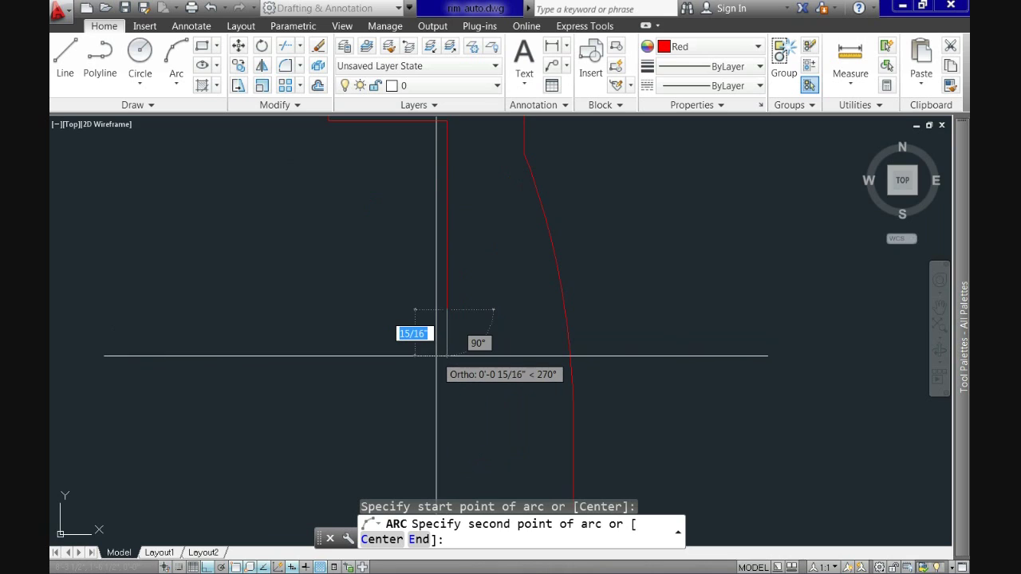
pyautogui.press('F8')
pyautogui.click(433, 361)
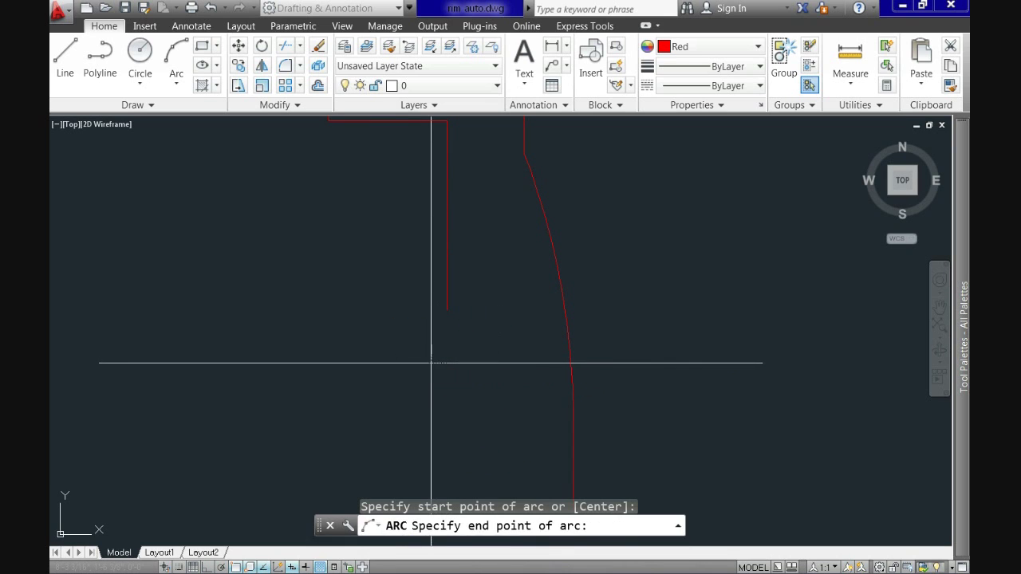
pyautogui.click(401, 390)
pyautogui.scroll(-5, 404, 399)
pyautogui.moveTo(408, 394); pyautogui.dragTo(413, 342, button='middle')
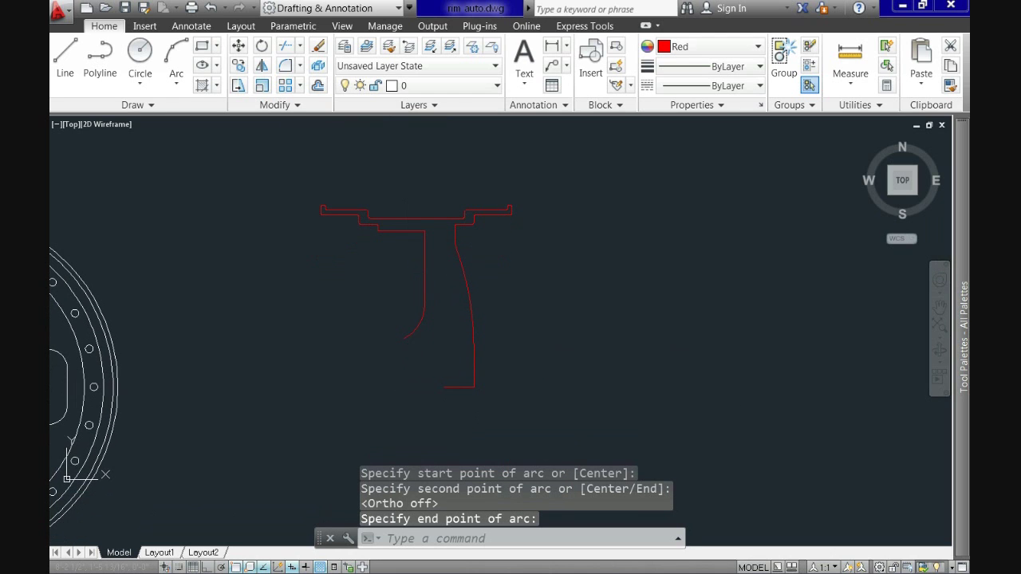
# - Draw a second arc from the first arc's end, curving down near the profile bottom
pyautogui.press('Return')
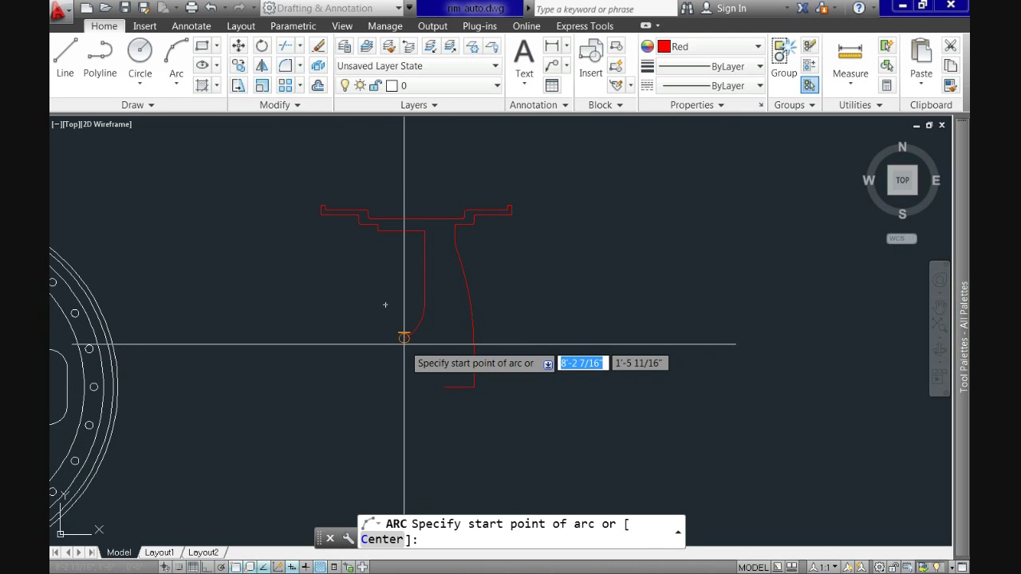
pyautogui.click(404, 339)
pyautogui.scroll(6, 395, 348)
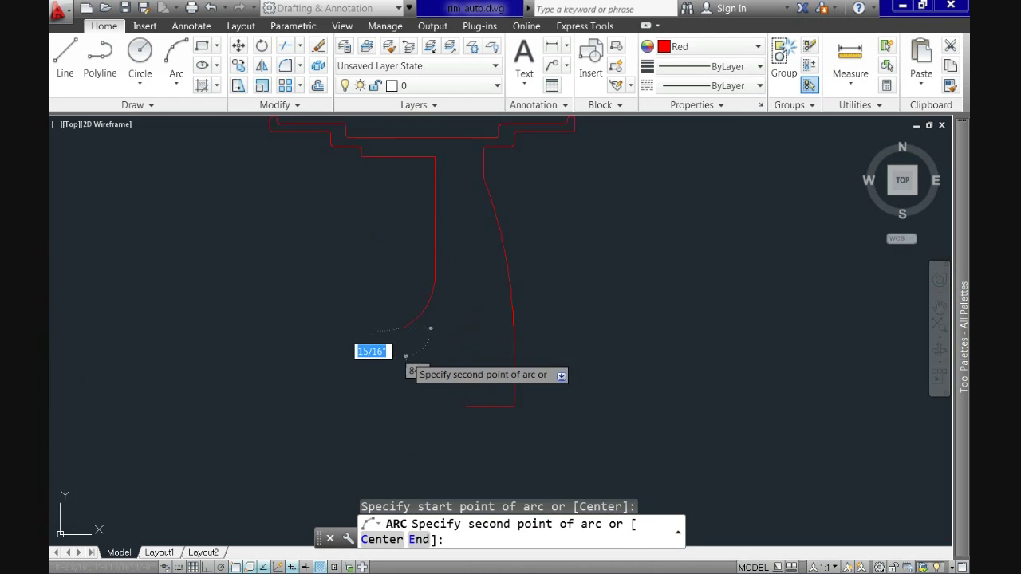
pyautogui.click(377, 375)
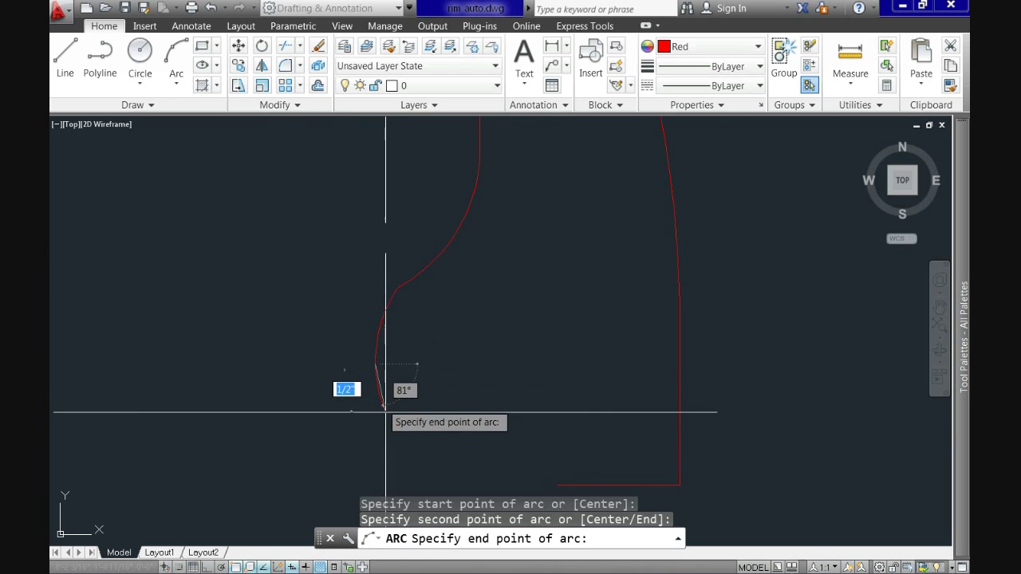
pyautogui.scroll(-2, 373, 434)
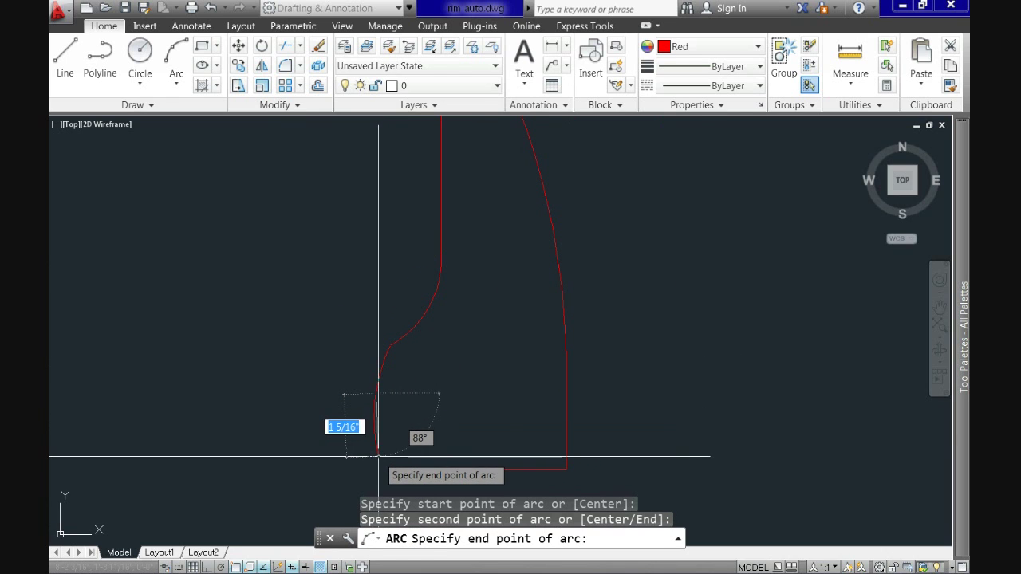
pyautogui.click(378, 458)
pyautogui.press('Return')
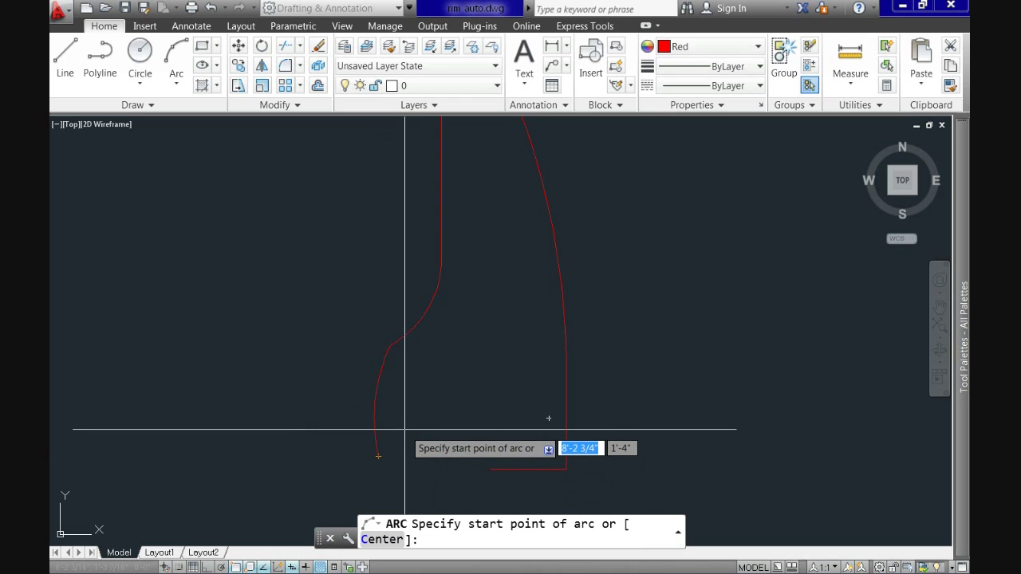
pyautogui.press('Escape')
pyautogui.scroll(-4, 430, 423)
# - Fillet the corner between the top horizontal line and its vertical line
pyautogui.write('fi')
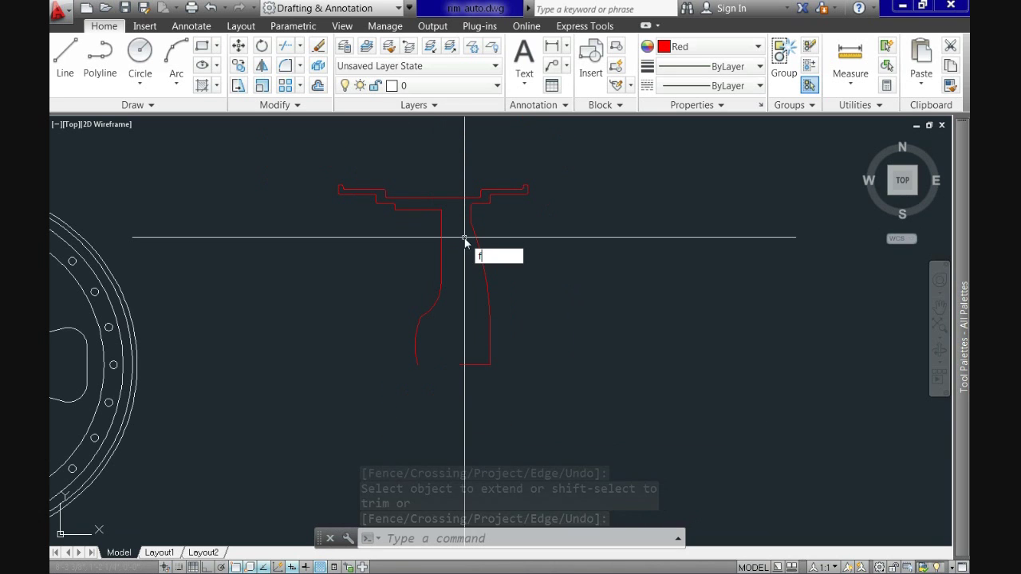
pyautogui.write('ll')
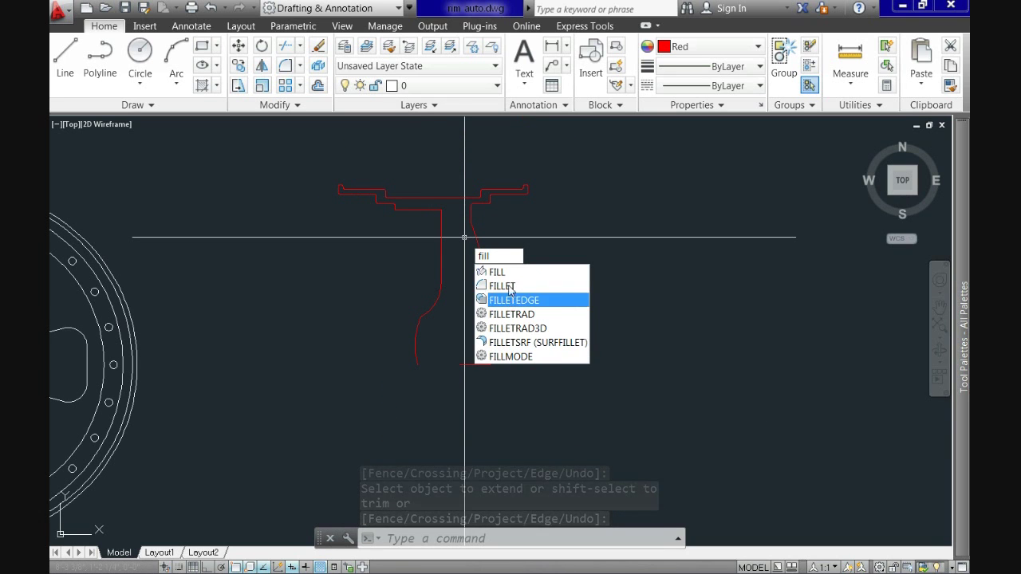
pyautogui.press('Return')
pyautogui.scroll(5, 454, 239)
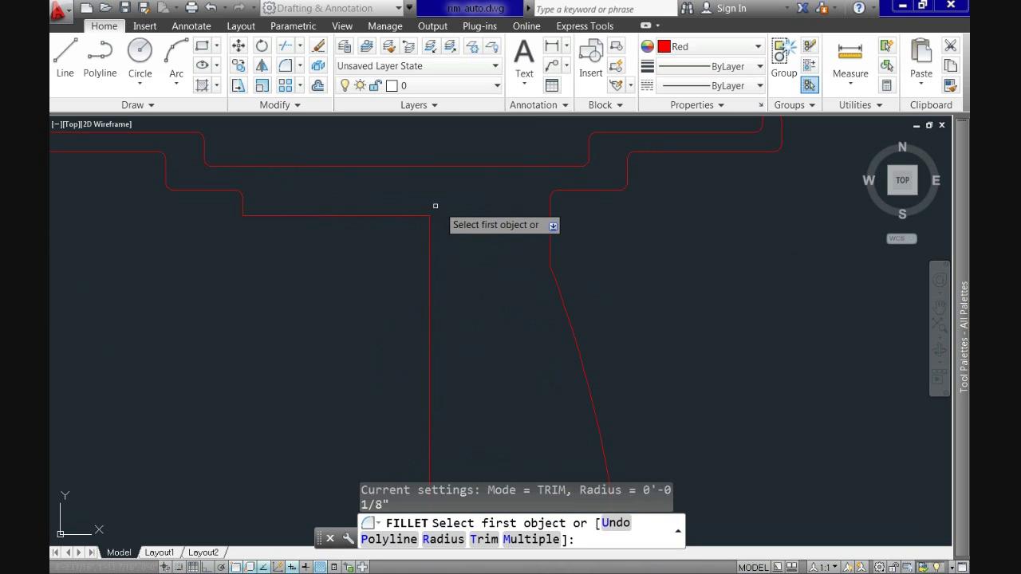
pyautogui.click(422, 215)
pyautogui.click(429, 221)
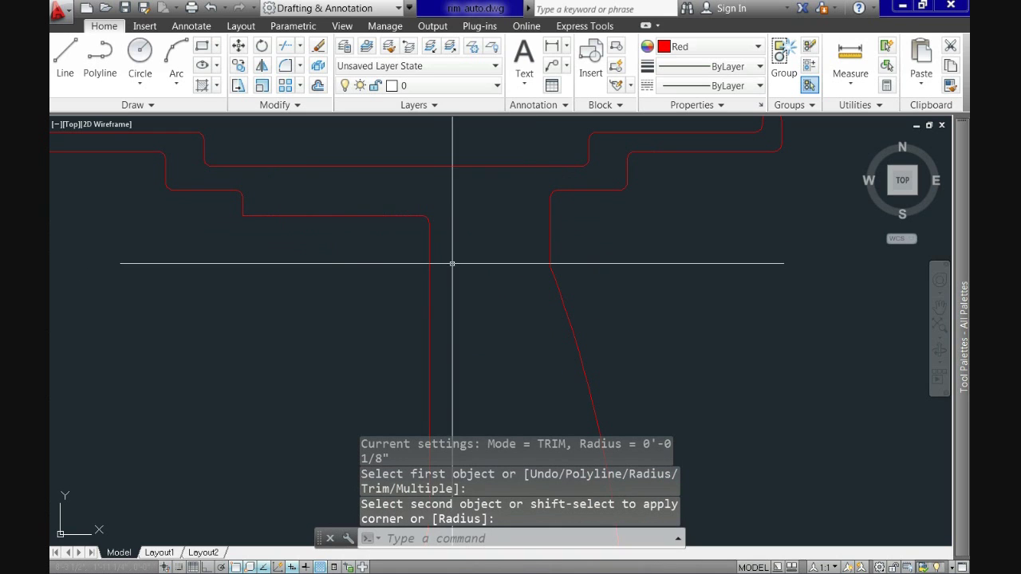
# - Fillet the left horizontal segment and its vertical drop with a 0.5 radius
pyautogui.press('Return')
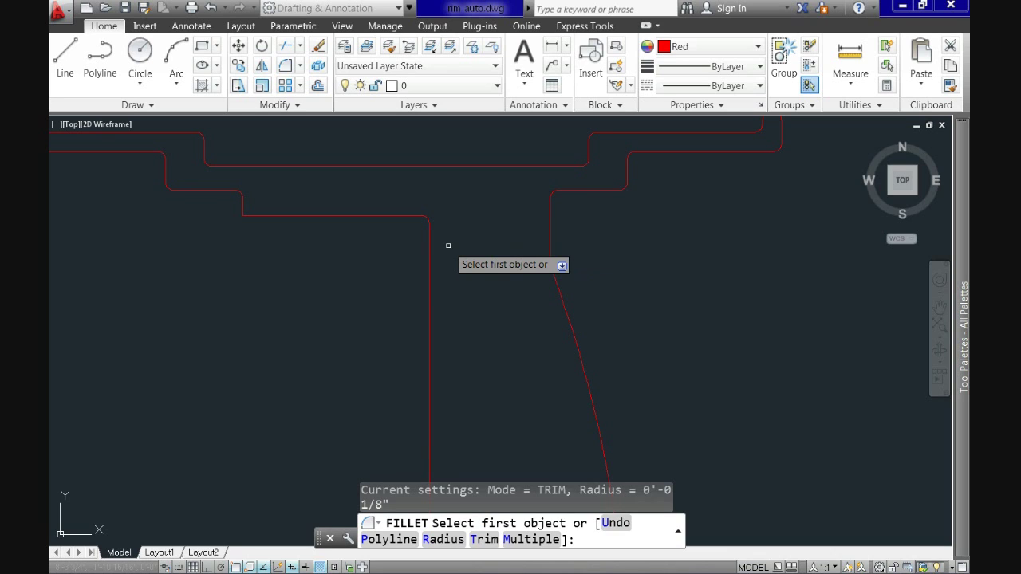
pyautogui.press('Down')
pyautogui.click(480, 317)
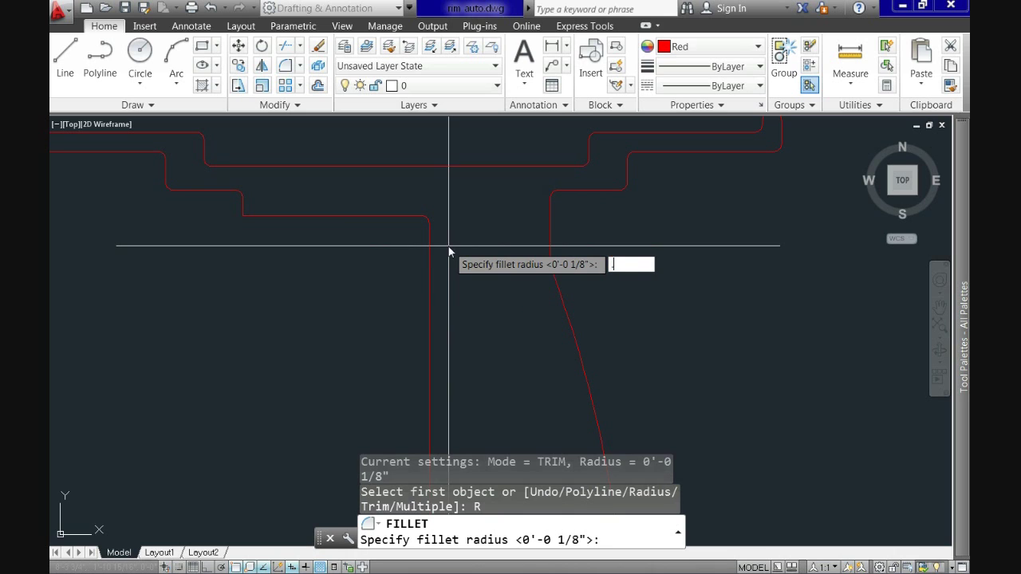
pyautogui.press('Return')
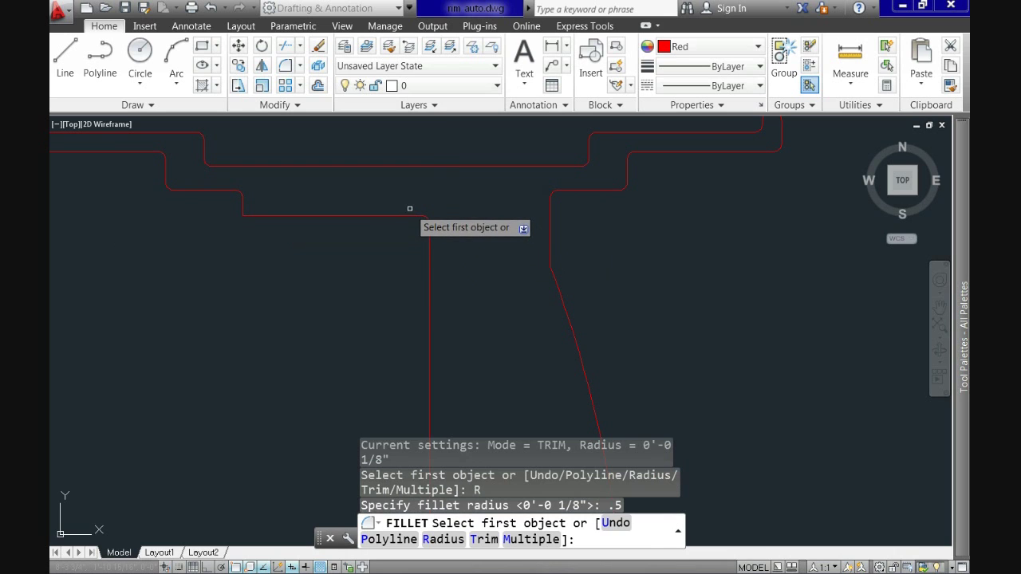
pyautogui.click(411, 216)
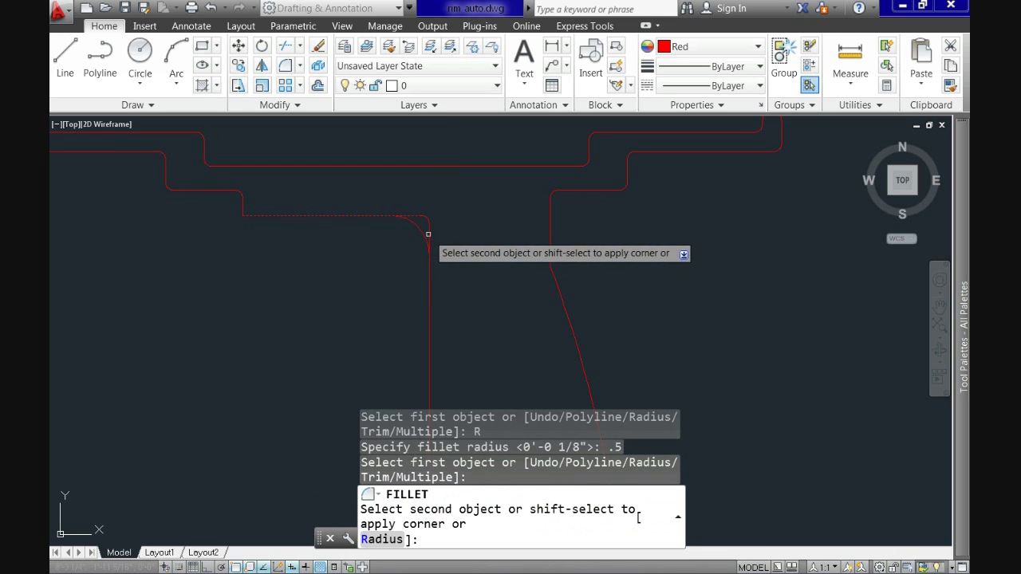
pyautogui.click(429, 234)
# - Delete the small leftover arc near the filleted corner
pyautogui.scroll(3, 434, 223)
pyautogui.click(436, 229)
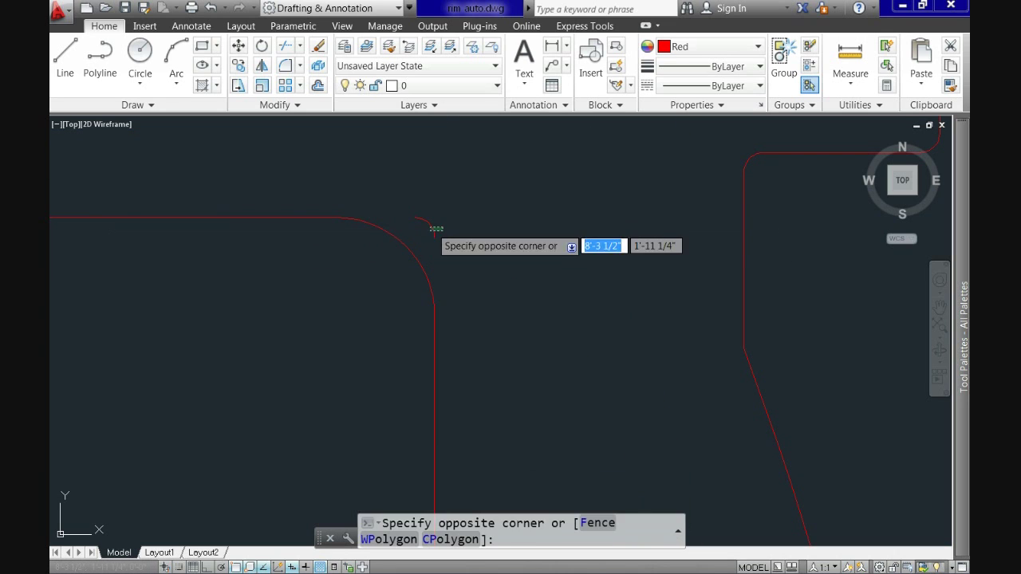
pyautogui.click(421, 231)
pyautogui.press('Delete')
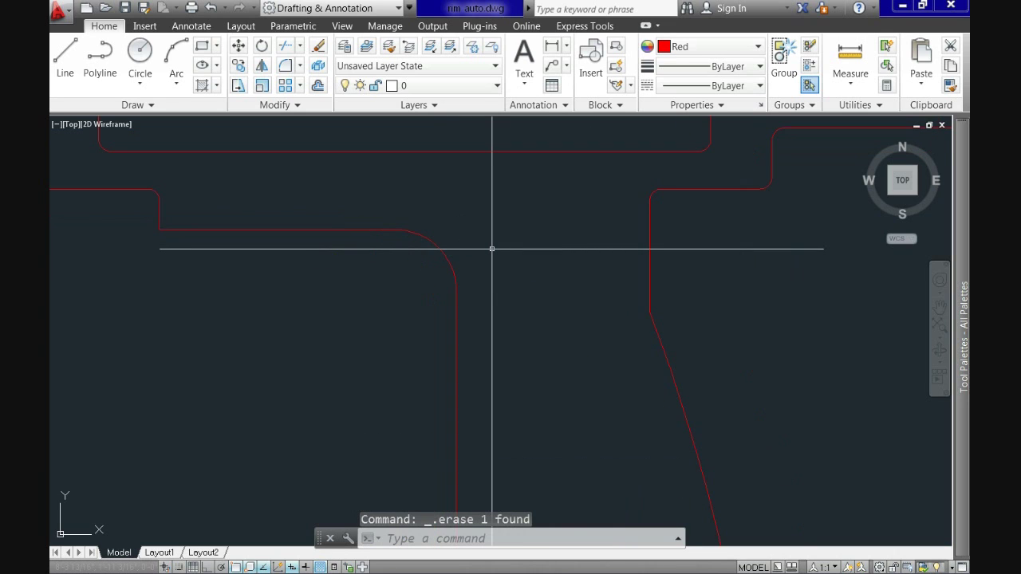
pyautogui.scroll(-5, 492, 249)
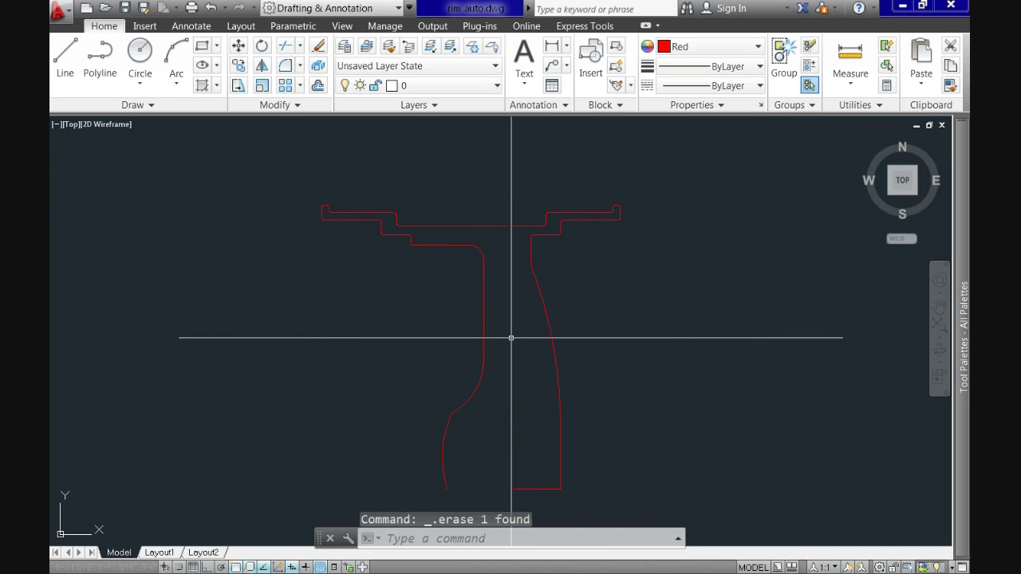
# - Extend the bottom horizontal line to the left curved wall, closing the red cross-section outline
pyautogui.moveTo(511, 339); pyautogui.dragTo(478, 271, button='middle')
pyautogui.write('ex')
pyautogui.press('Return')
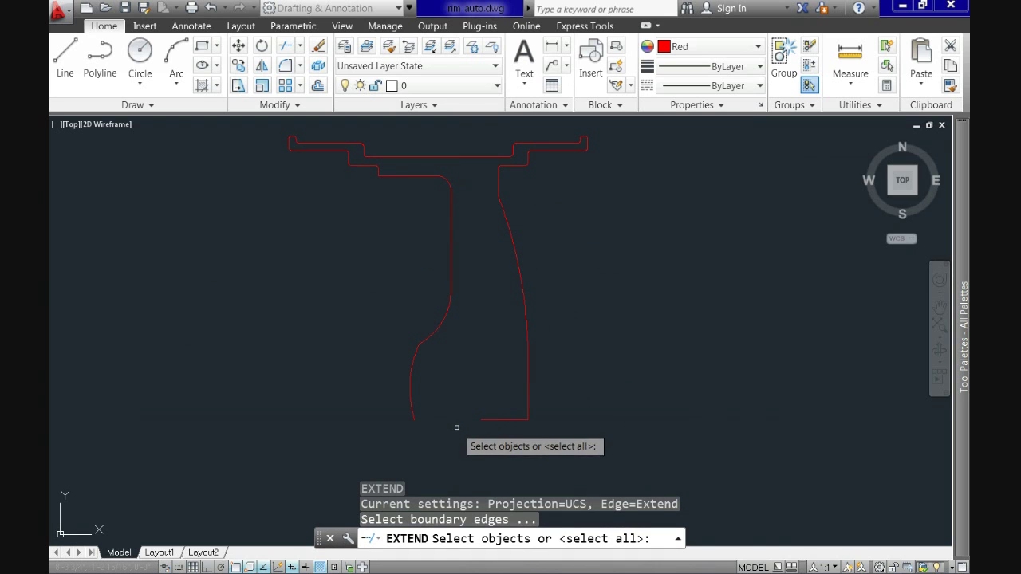
pyautogui.click(414, 415)
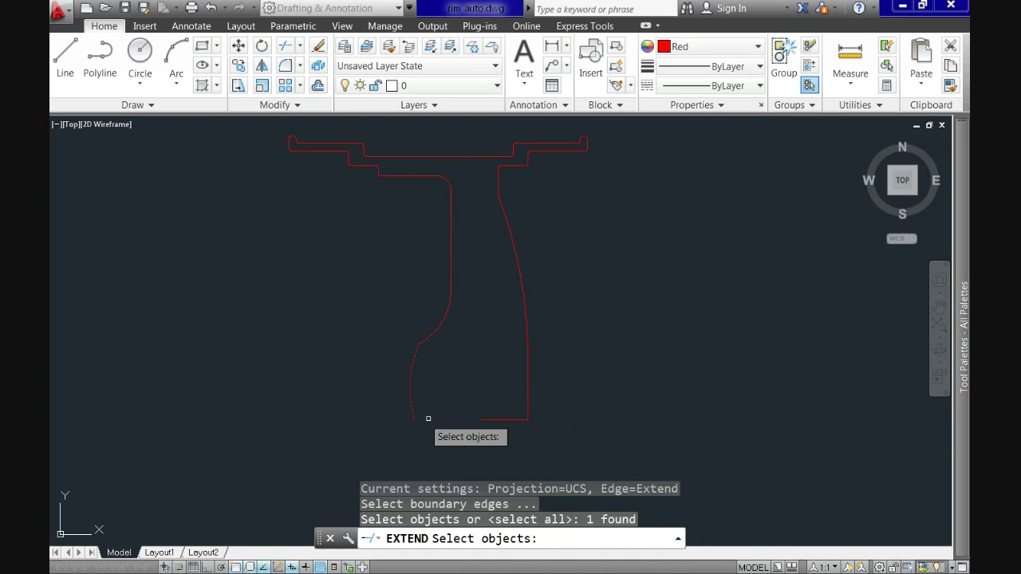
pyautogui.press('Return')
pyautogui.click(482, 419)
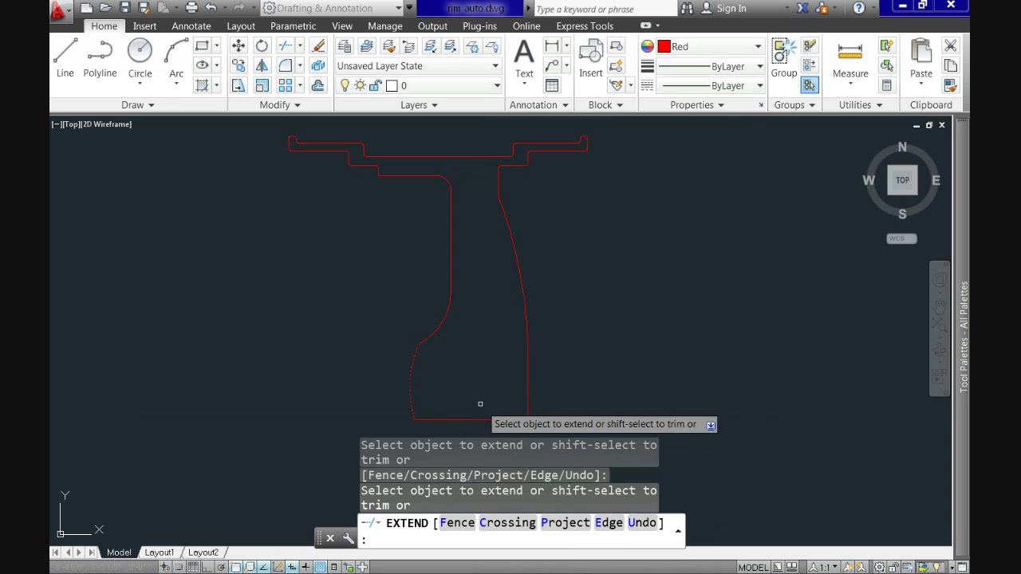
pyautogui.press('Return')
pyautogui.scroll(-2, 480, 403)
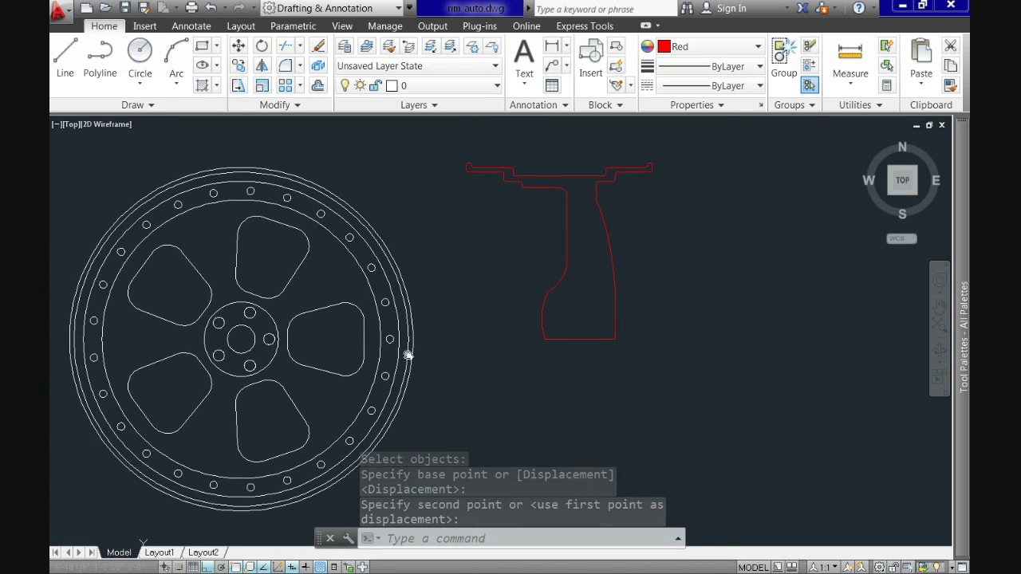
pyautogui.press('Escape')
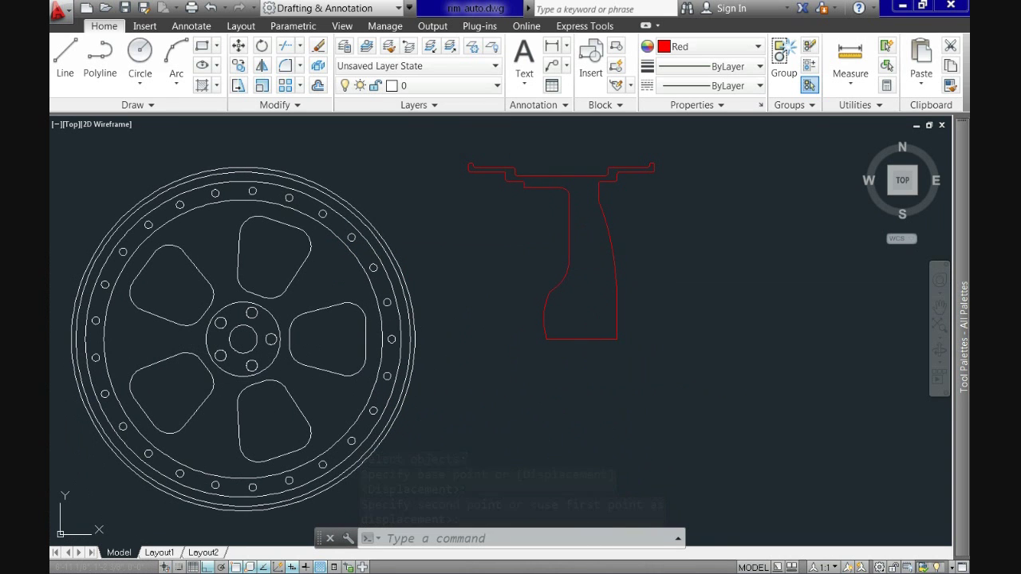